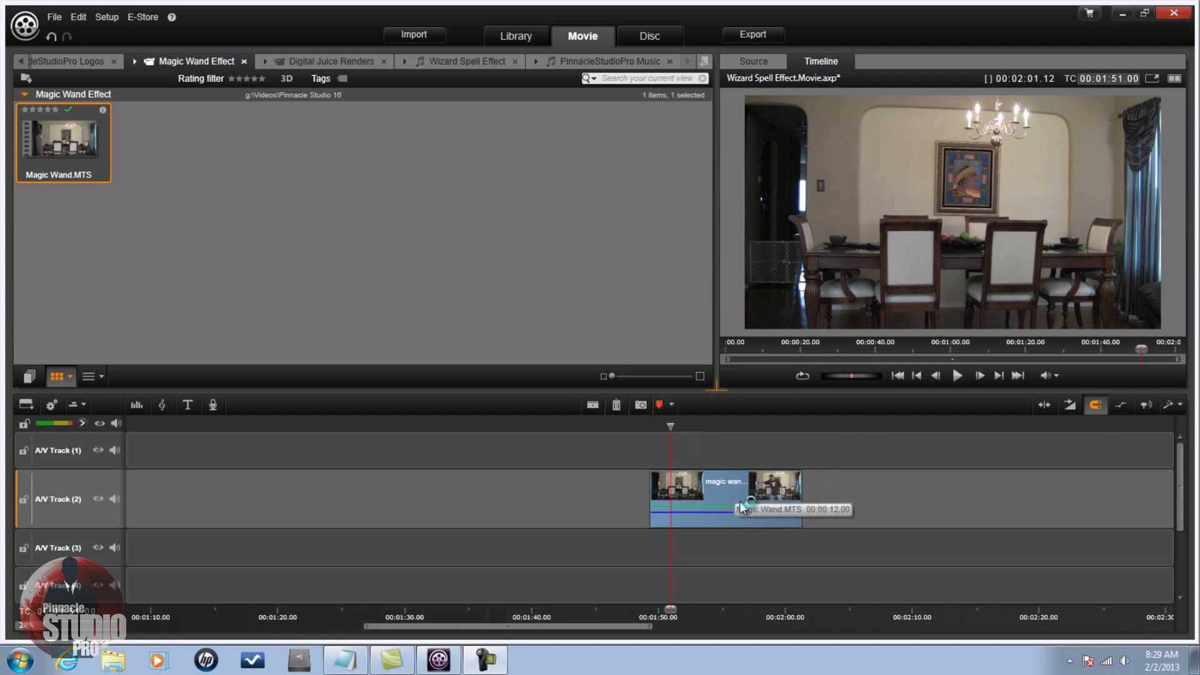
- Split the Magic Wand clip on A/V Track (2) at 00:02:00.01, where the wand is pointed downward
click(673, 424)
drag(675, 425, 782, 429)
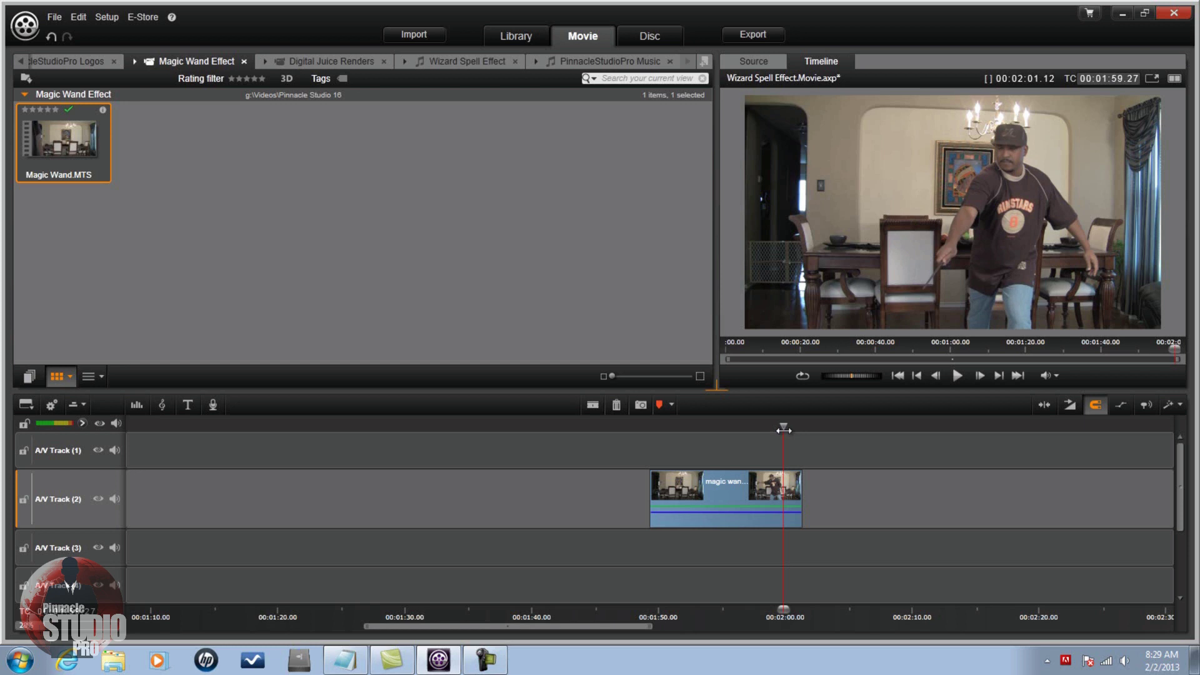
click(979, 376)
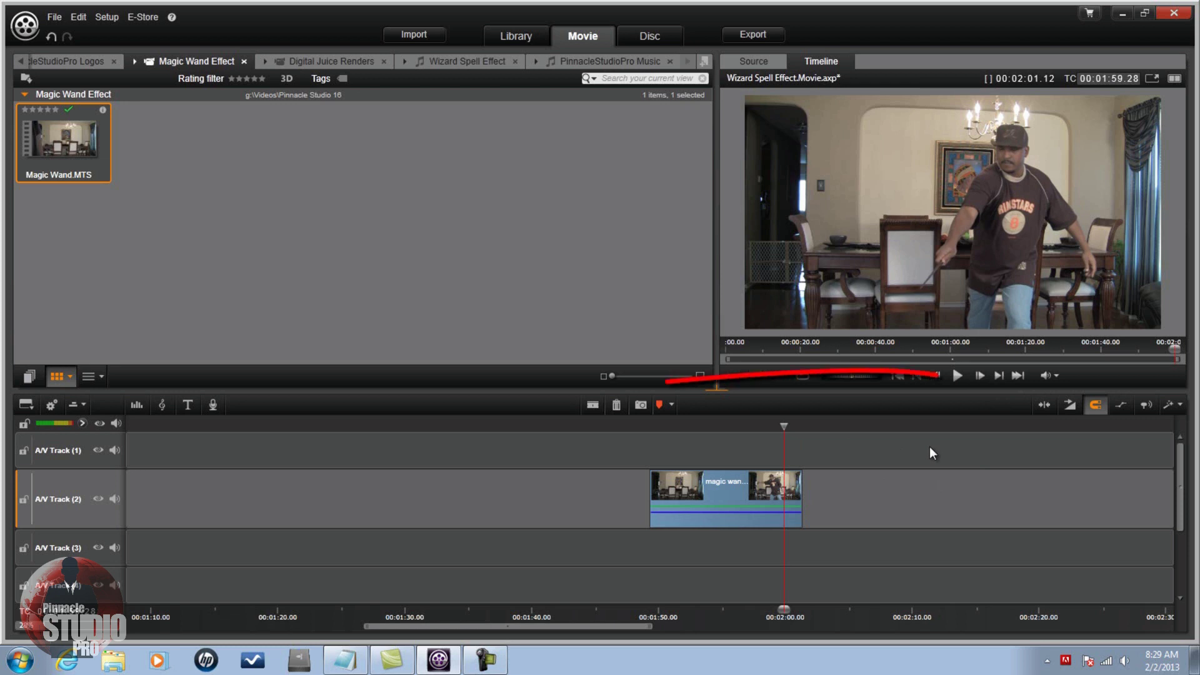
click(979, 376)
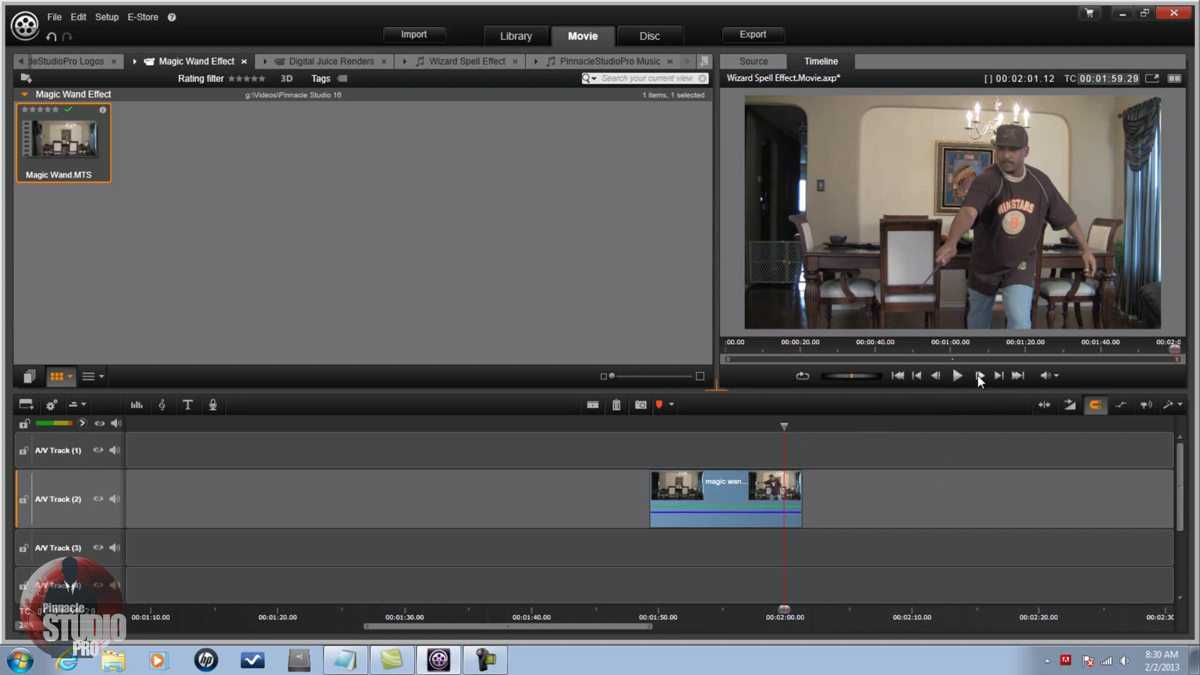
click(979, 376)
click(979, 375)
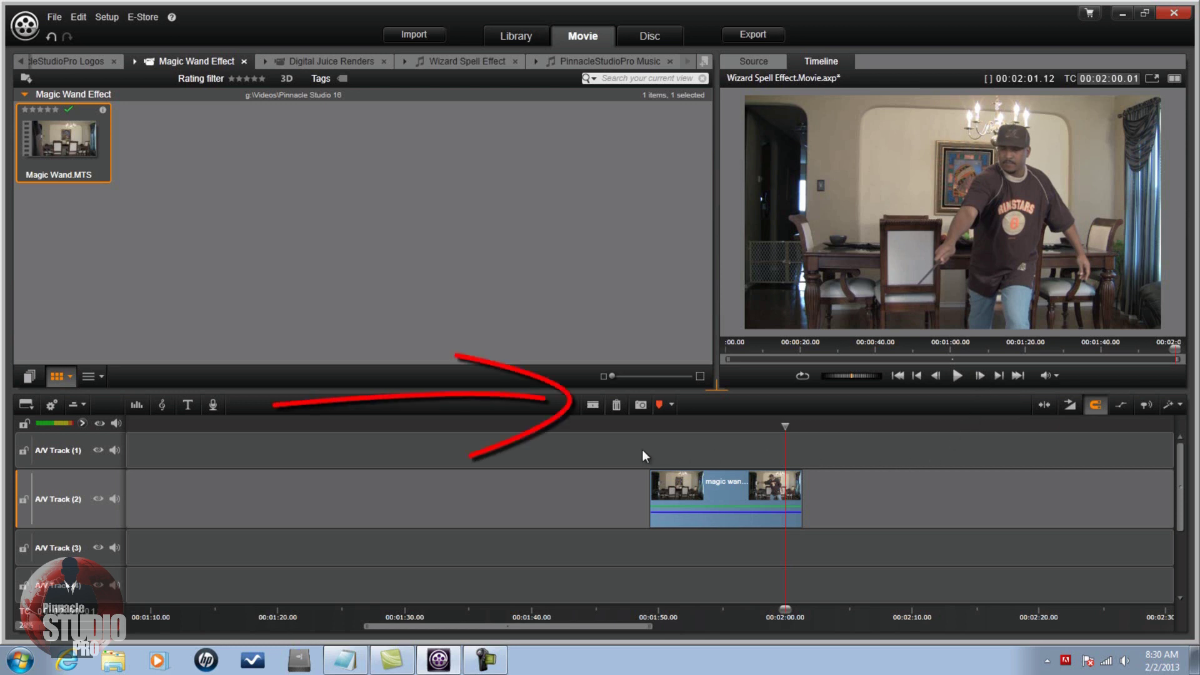
click(591, 403)
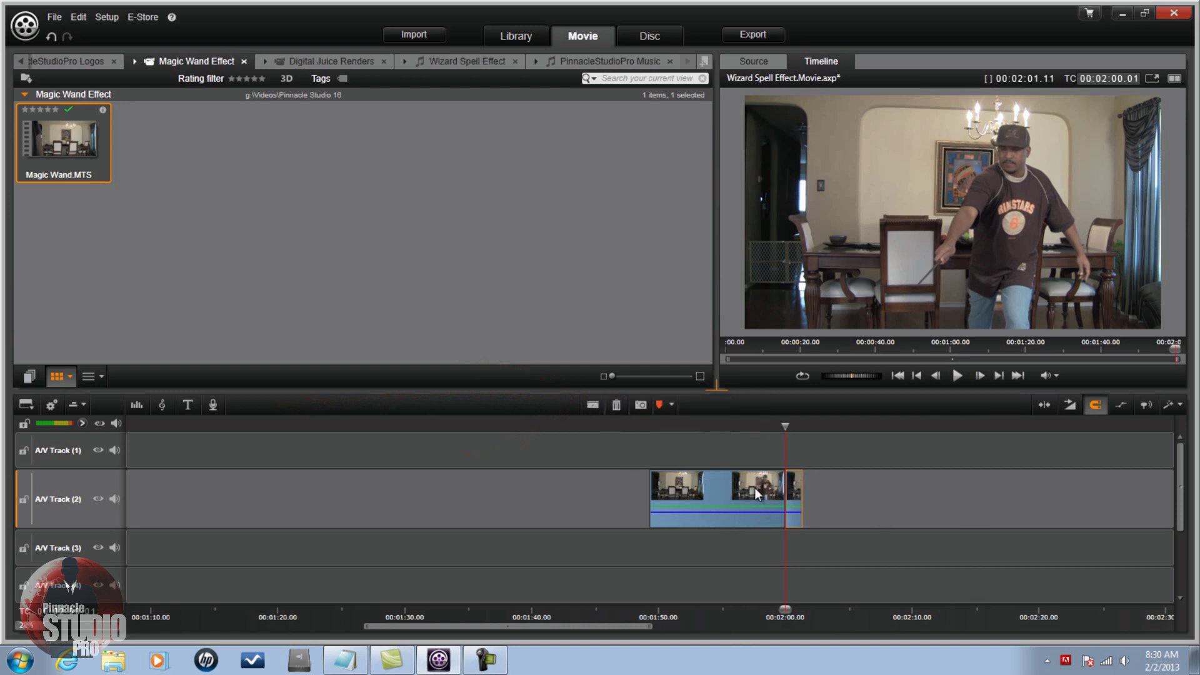
- Open the Effects Editor for the first part of the split clip and go to its last frame
click(723, 494)
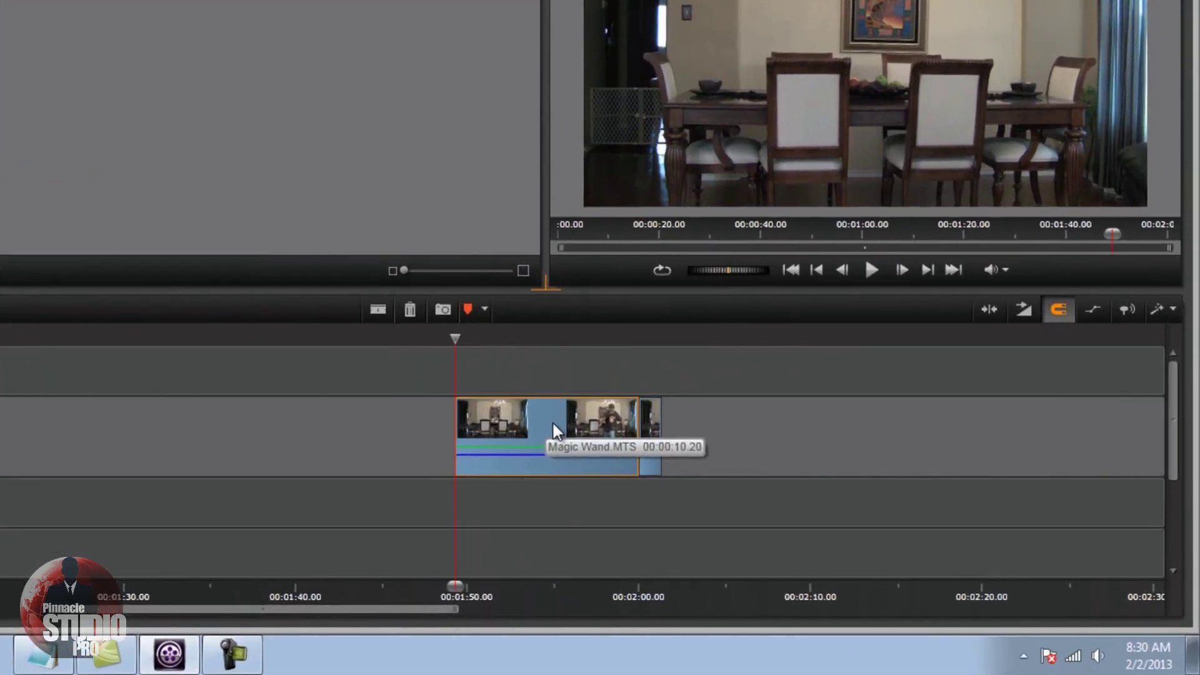
right_click(553, 422)
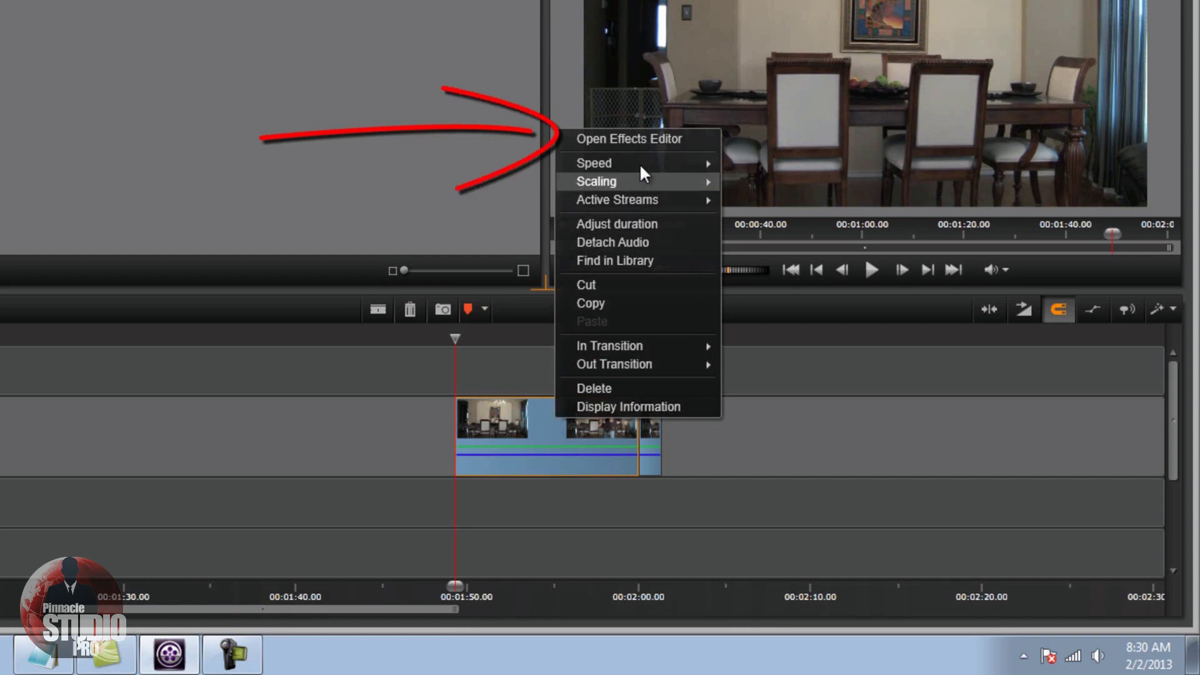
click(643, 138)
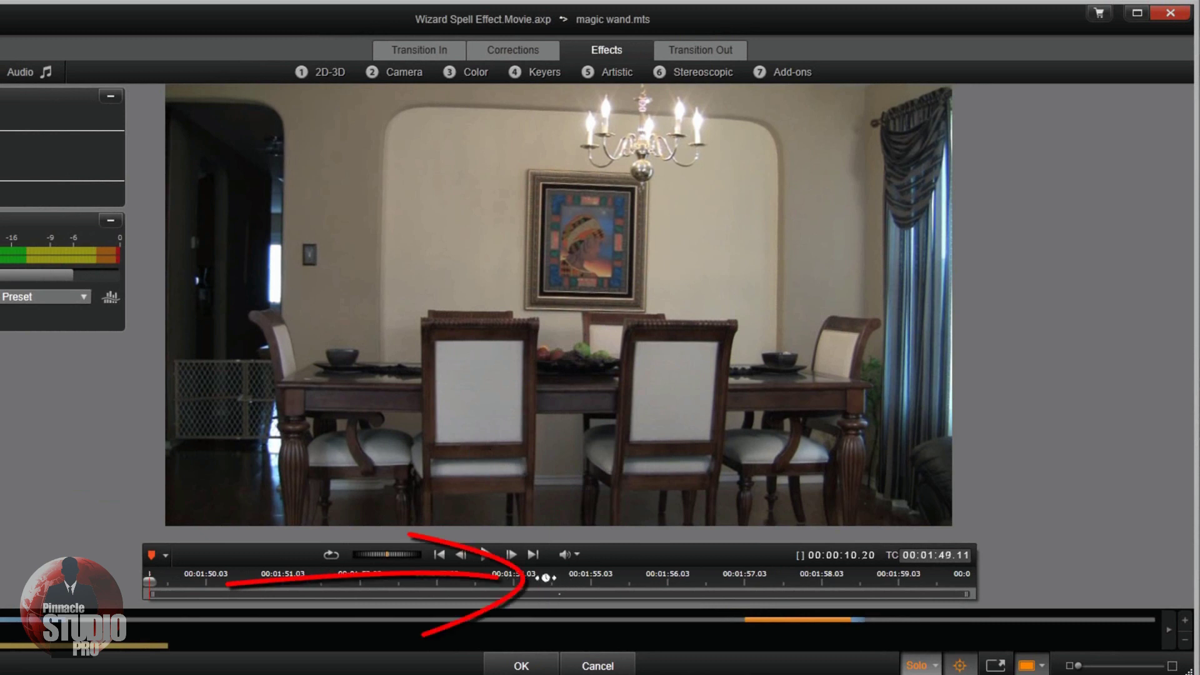
scroll(552, 574, up, 5)
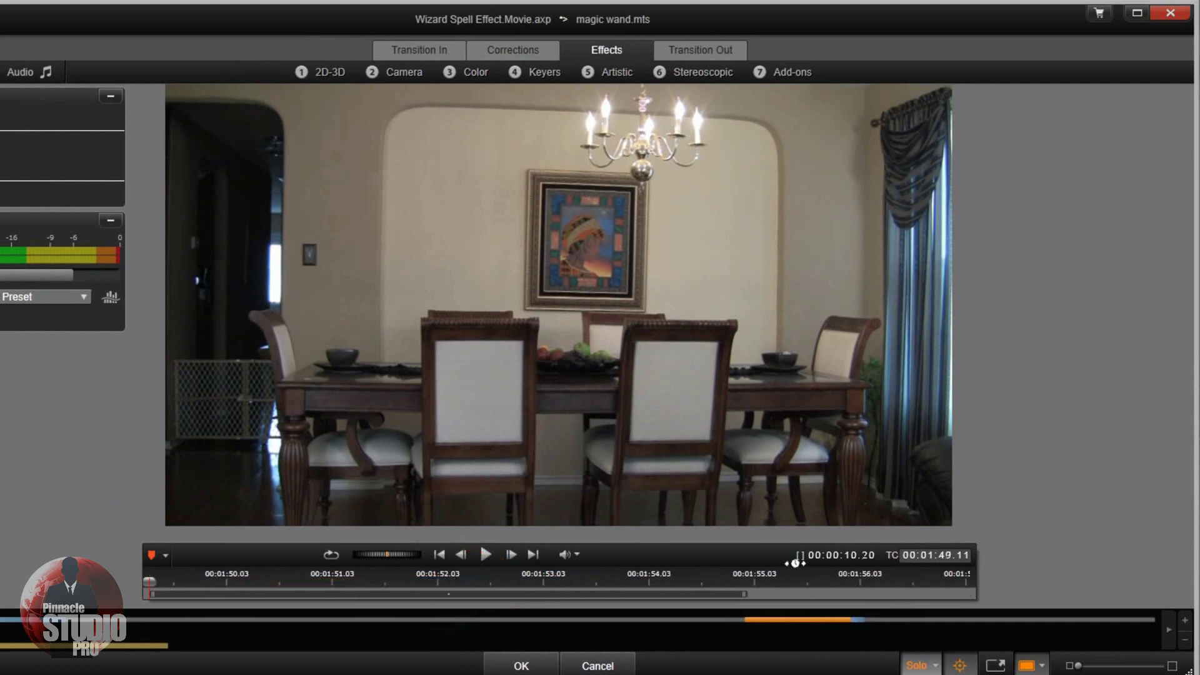
scroll(556, 574, up, 6)
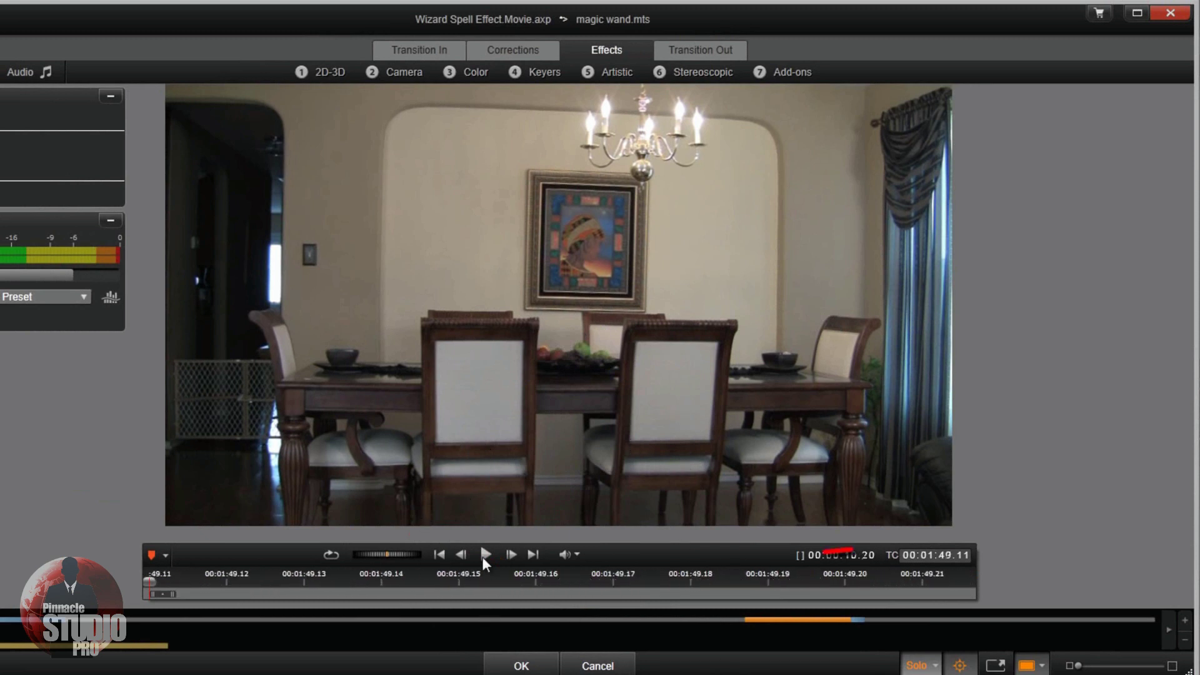
click(531, 553)
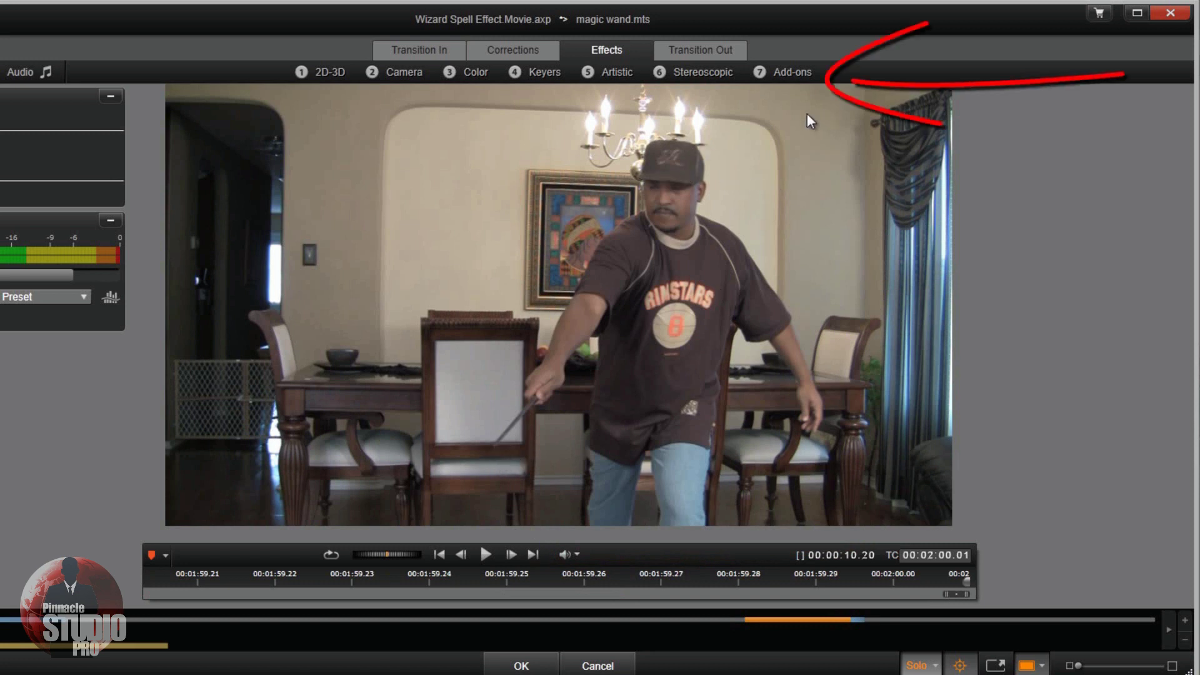
- Add the Knoll Light Factory effect from the Red Giant Motion Graphics Toolkit with the Cool Lens preset
click(788, 73)
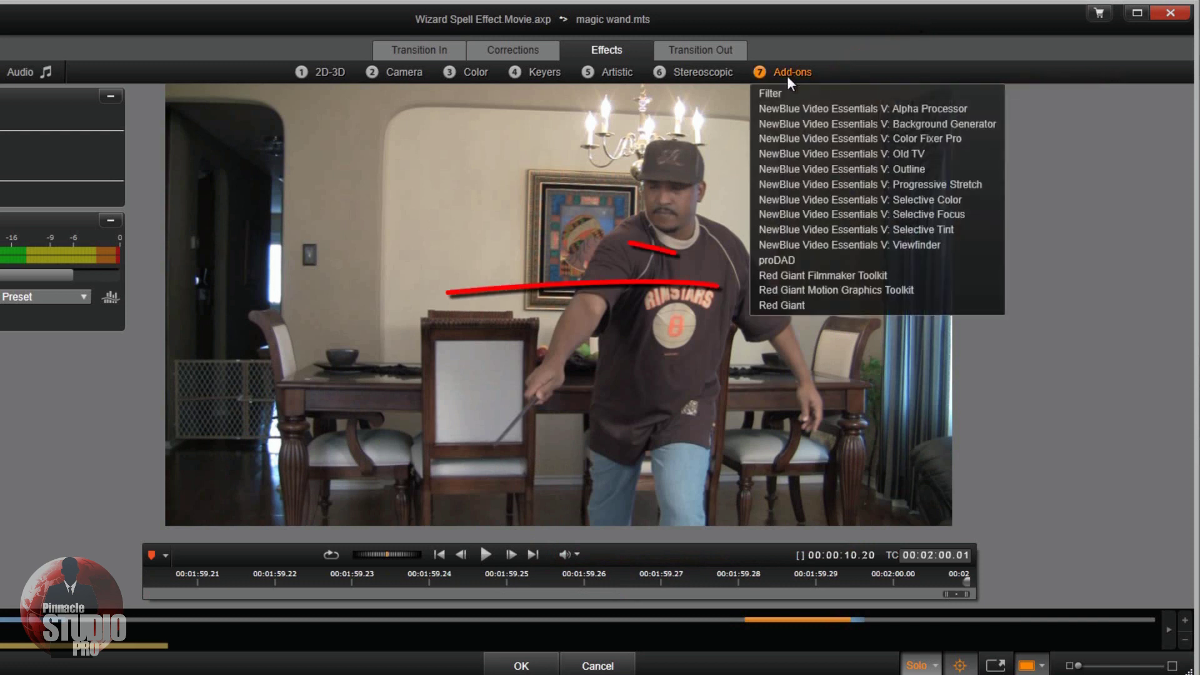
click(834, 289)
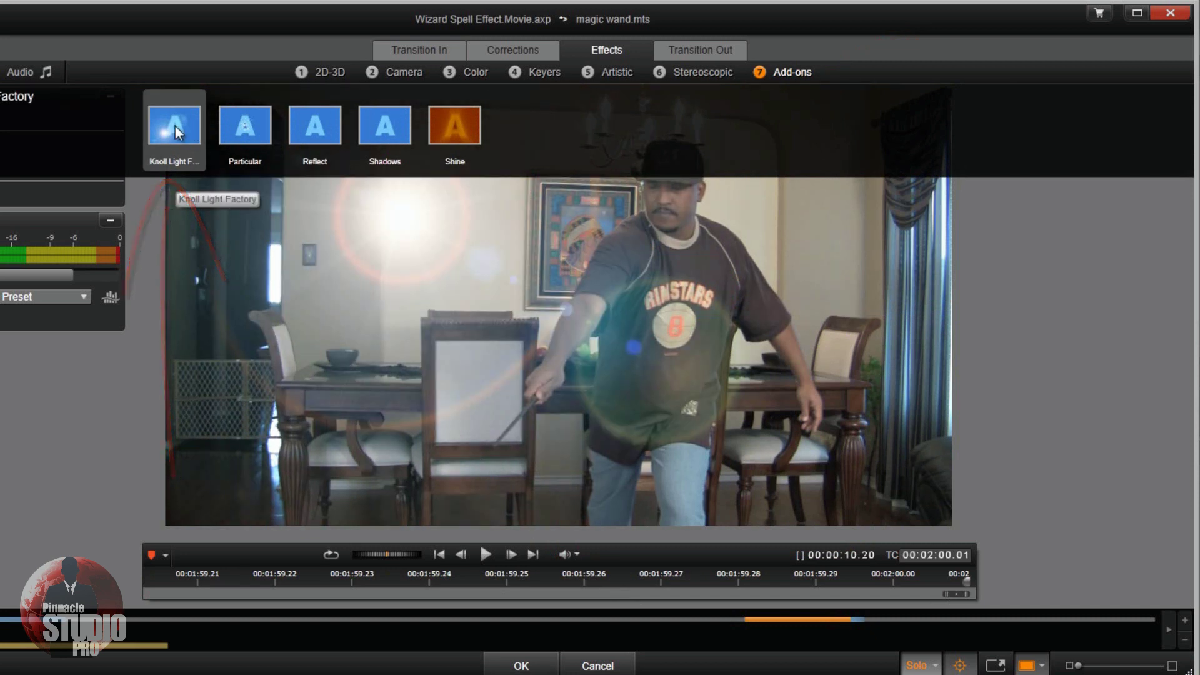
click(177, 133)
double_click(175, 126)
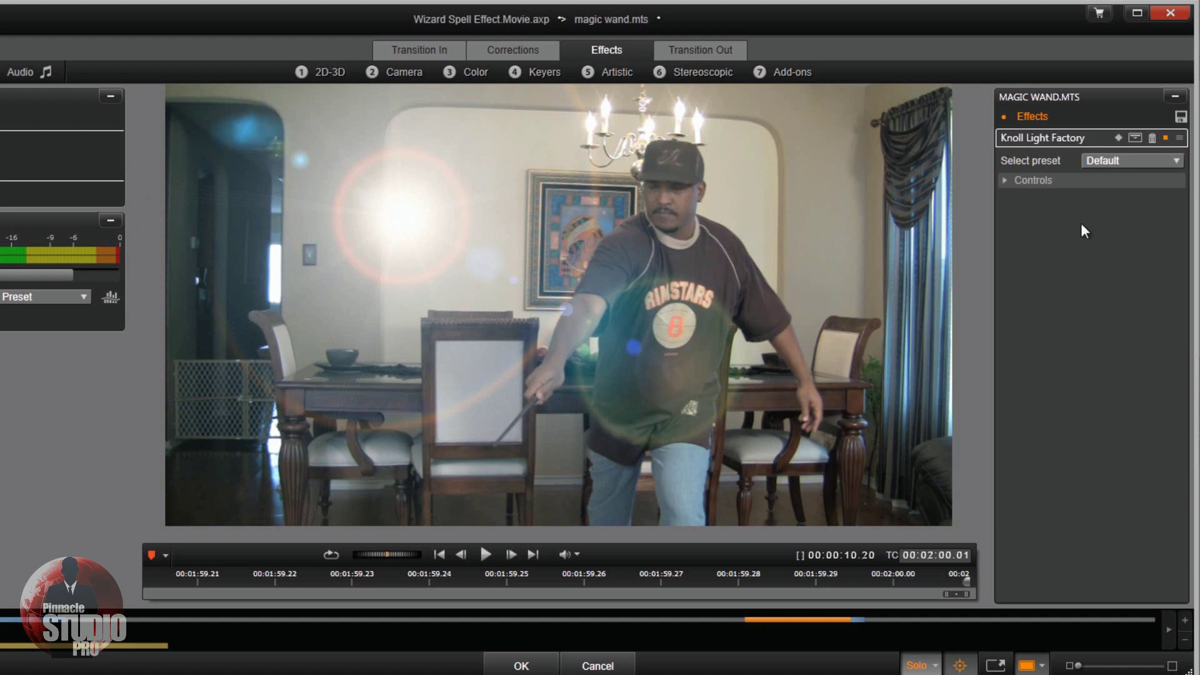
click(1175, 160)
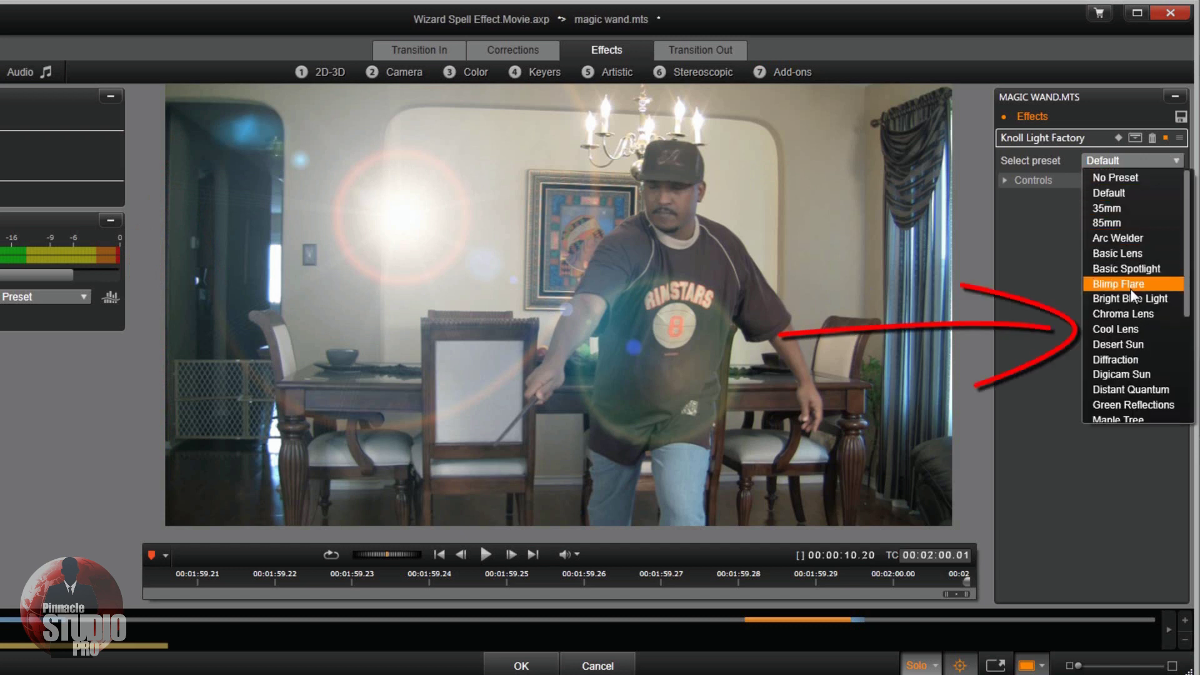
click(1138, 333)
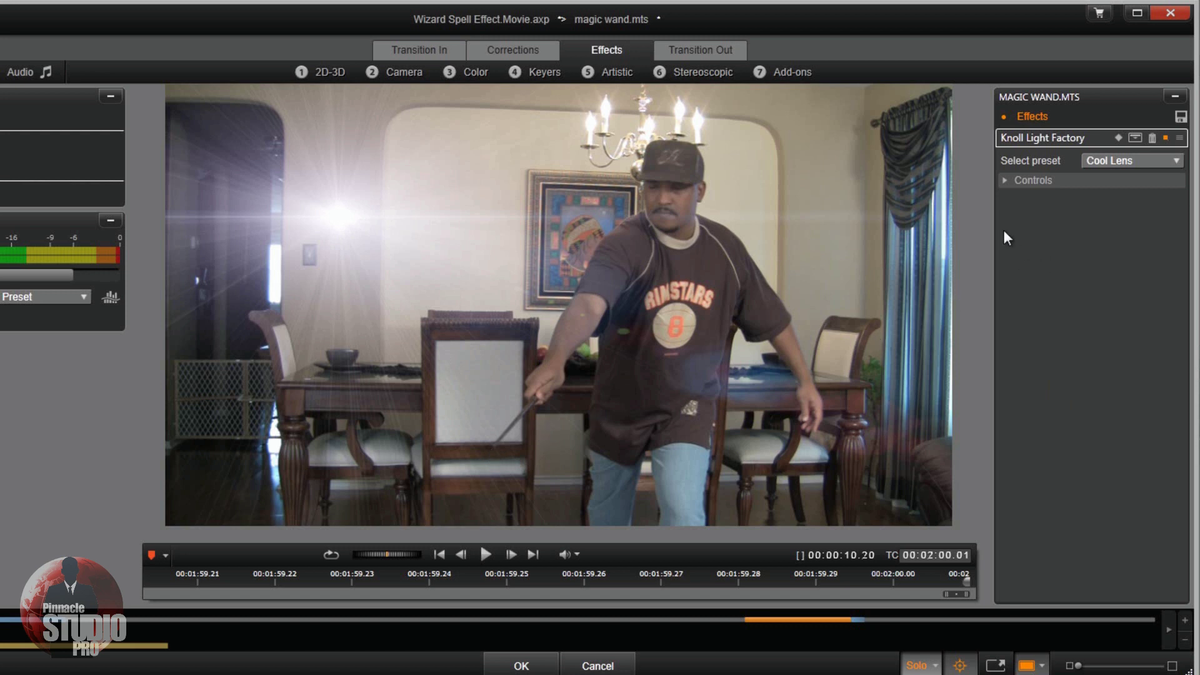
- Lower the flare's brightness to 11.6 and roughly place the light near the wand tip at horizontal 40, vertical 84
click(1004, 181)
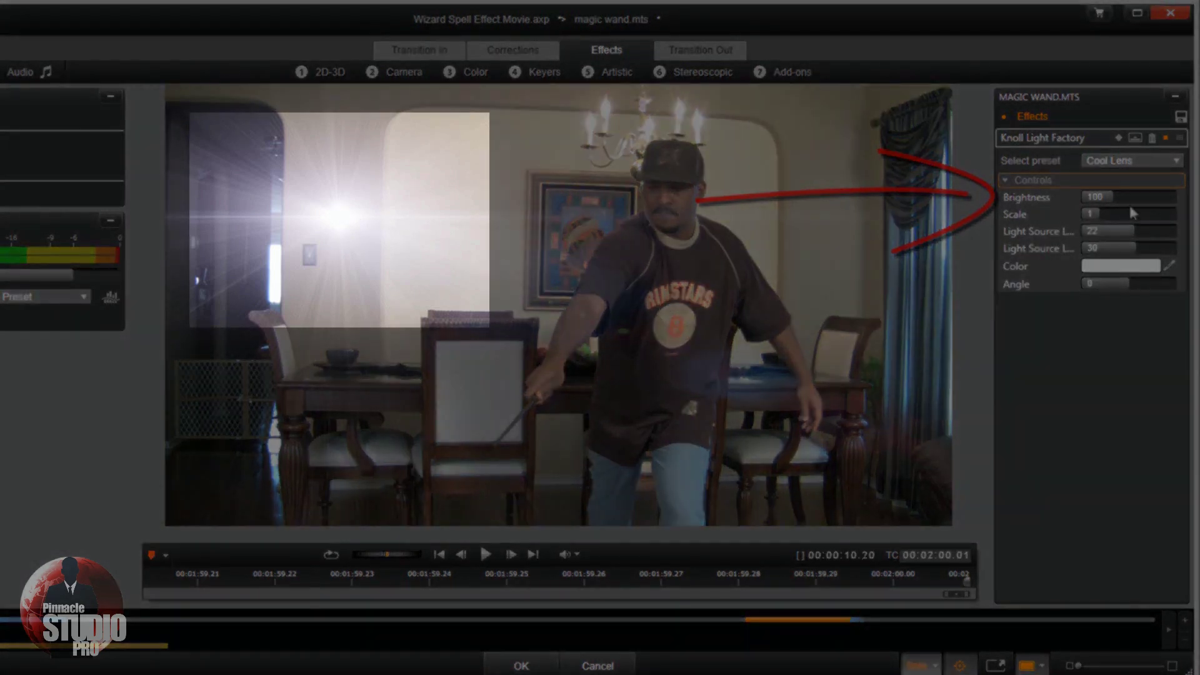
drag(1107, 200, 1055, 190)
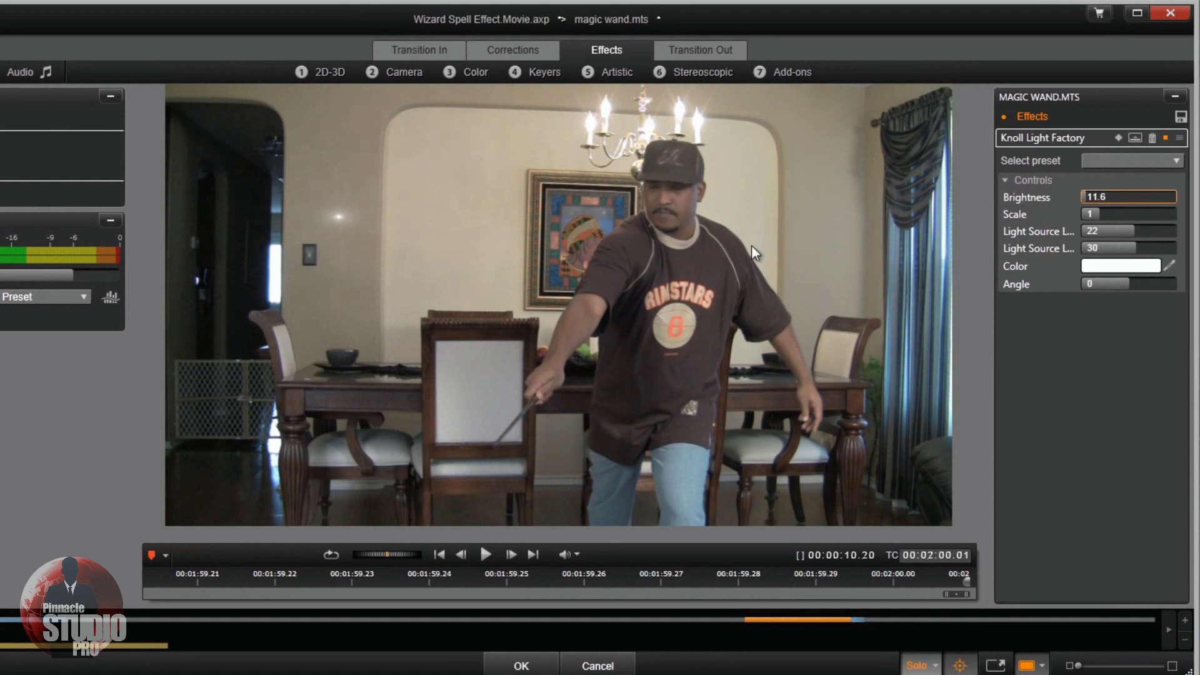
mouse_move(1131, 231)
mouse_down()
mouse_move(1136, 248)
mouse_move(1164, 256)
mouse_up()
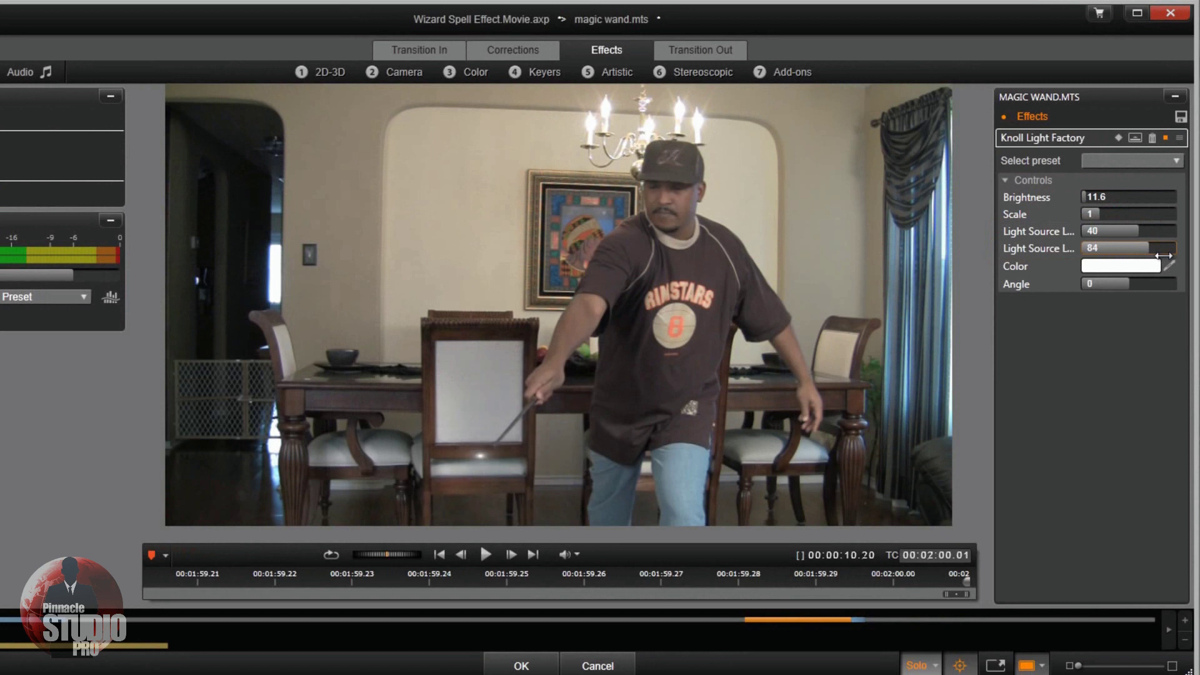
- Set the light source location to 41.5 horizontally and 82.5 vertically to align the flare with the wand tip
click(1100, 232)
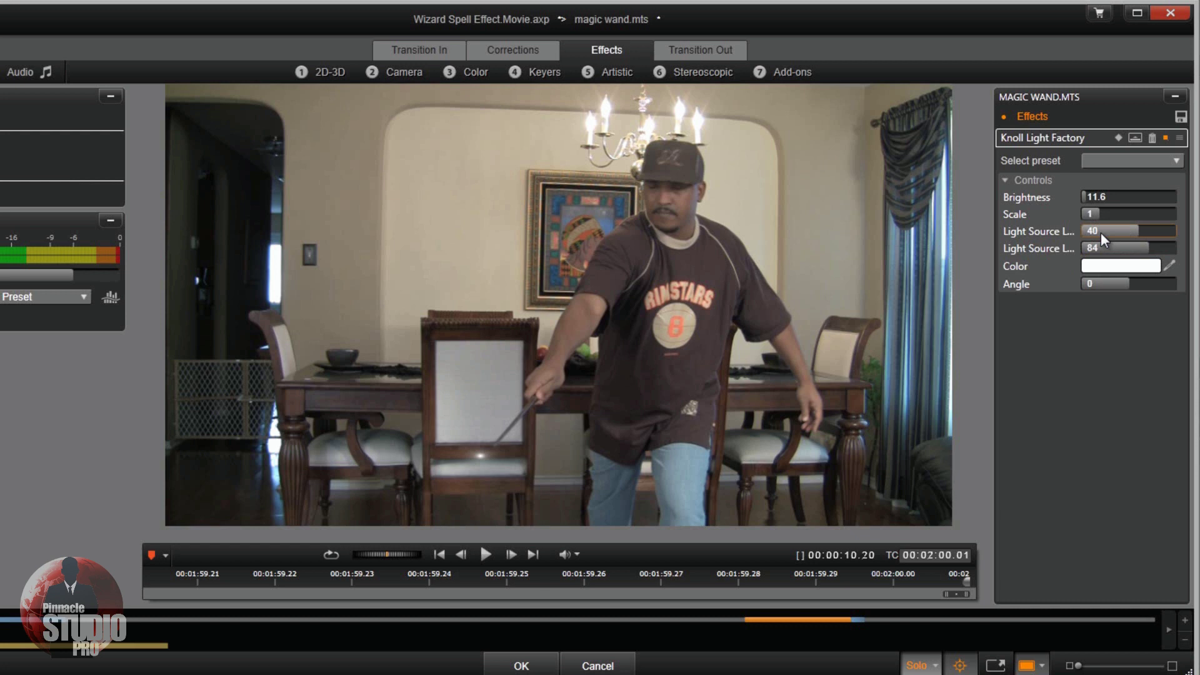
click(1100, 232)
text(41.5)
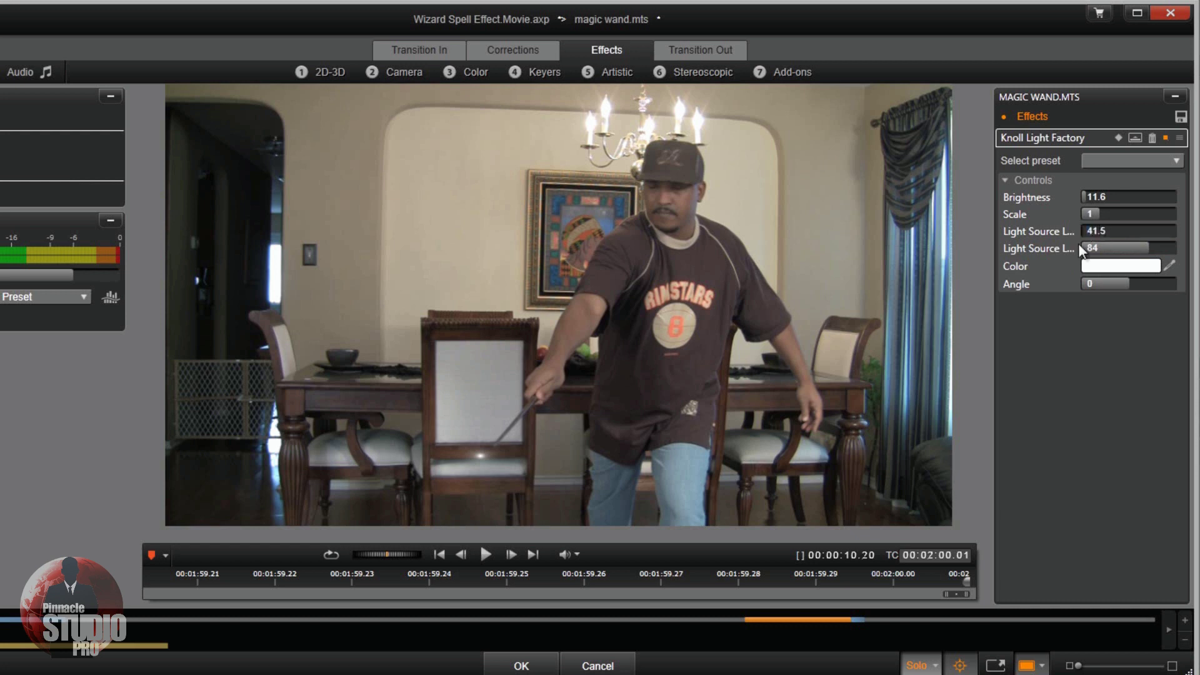
key(Return)
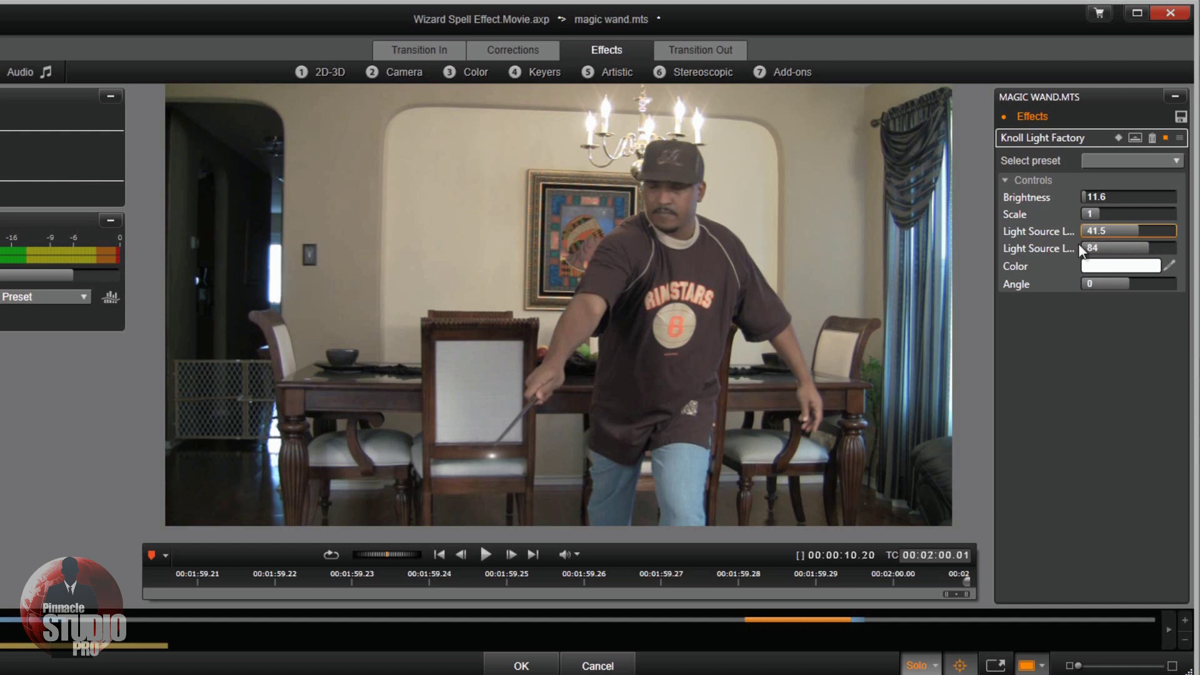
click(1106, 249)
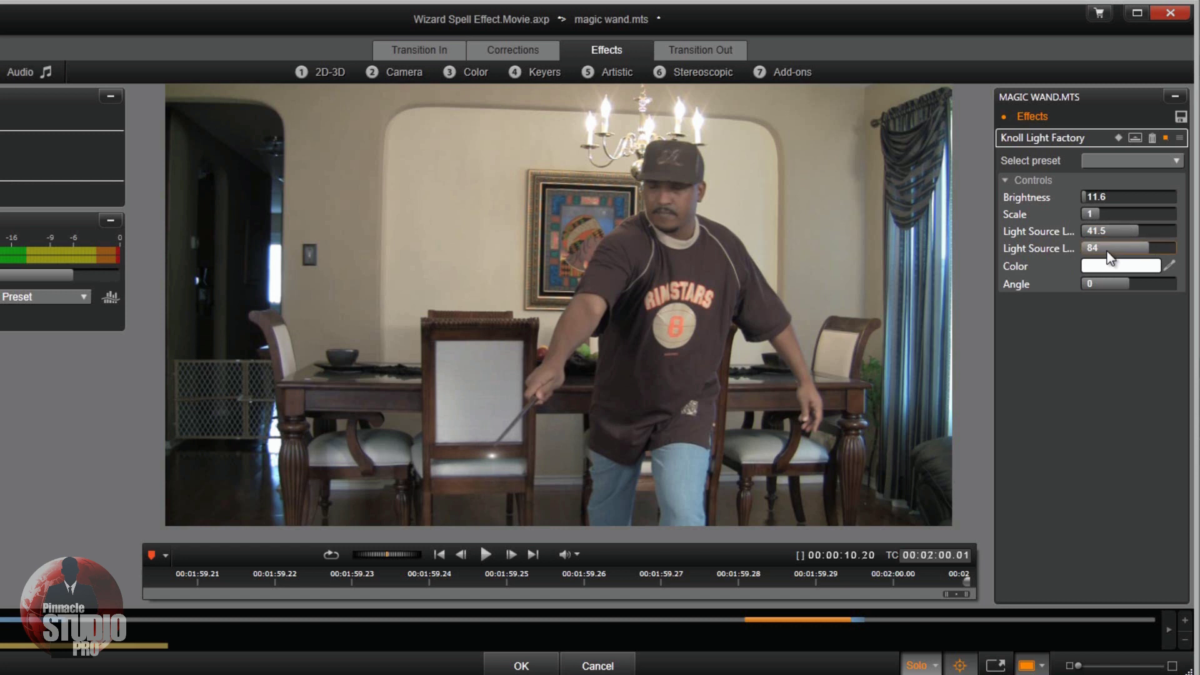
click(1107, 250)
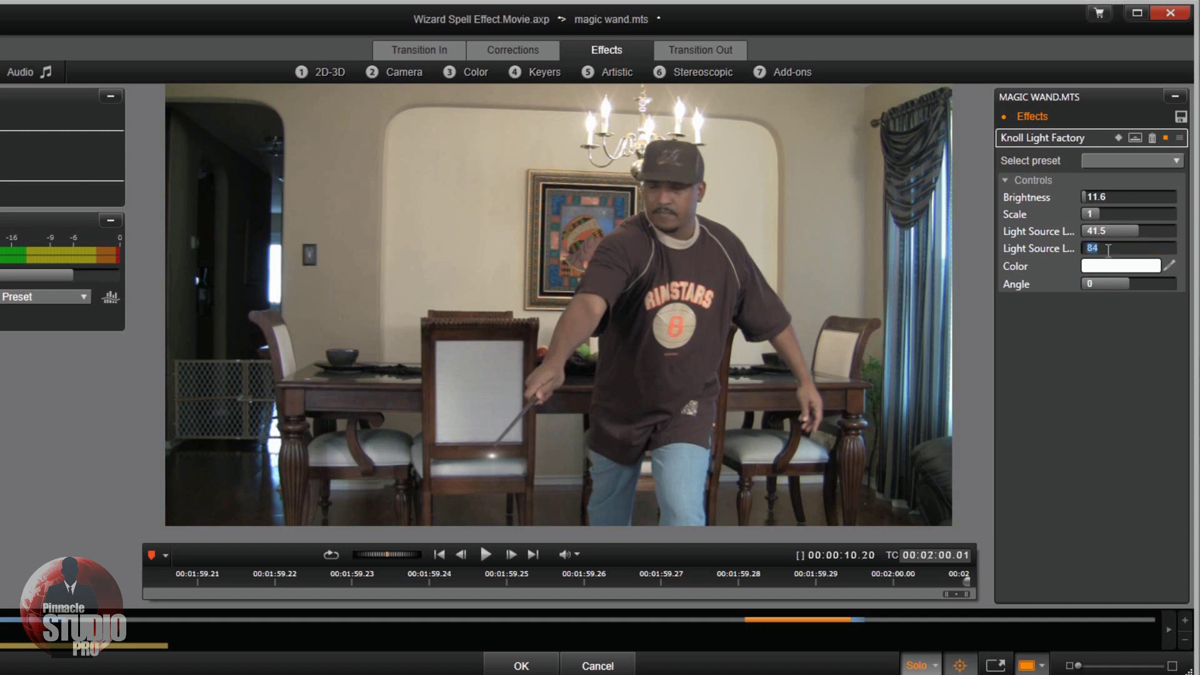
text(82.5)
key(Return)
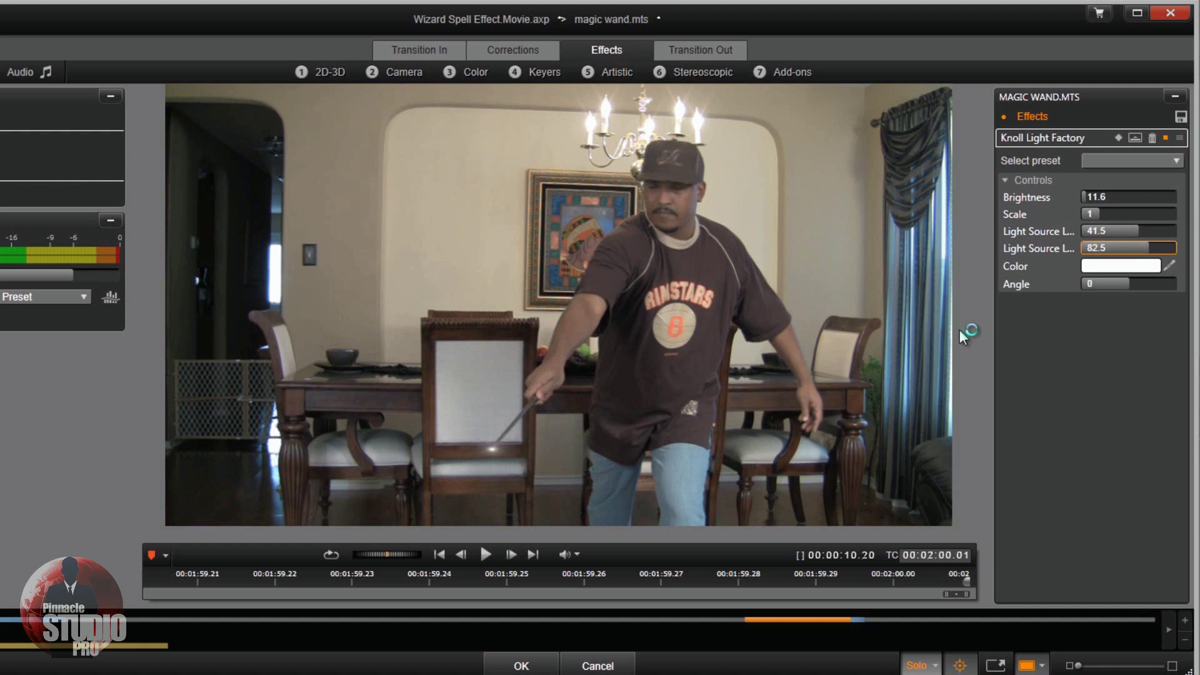
- Set the flare's brightness to 150 and enable keyframing for the Knoll Light Factory effect
drag(1092, 200, 1096, 196)
double_click(1096, 196)
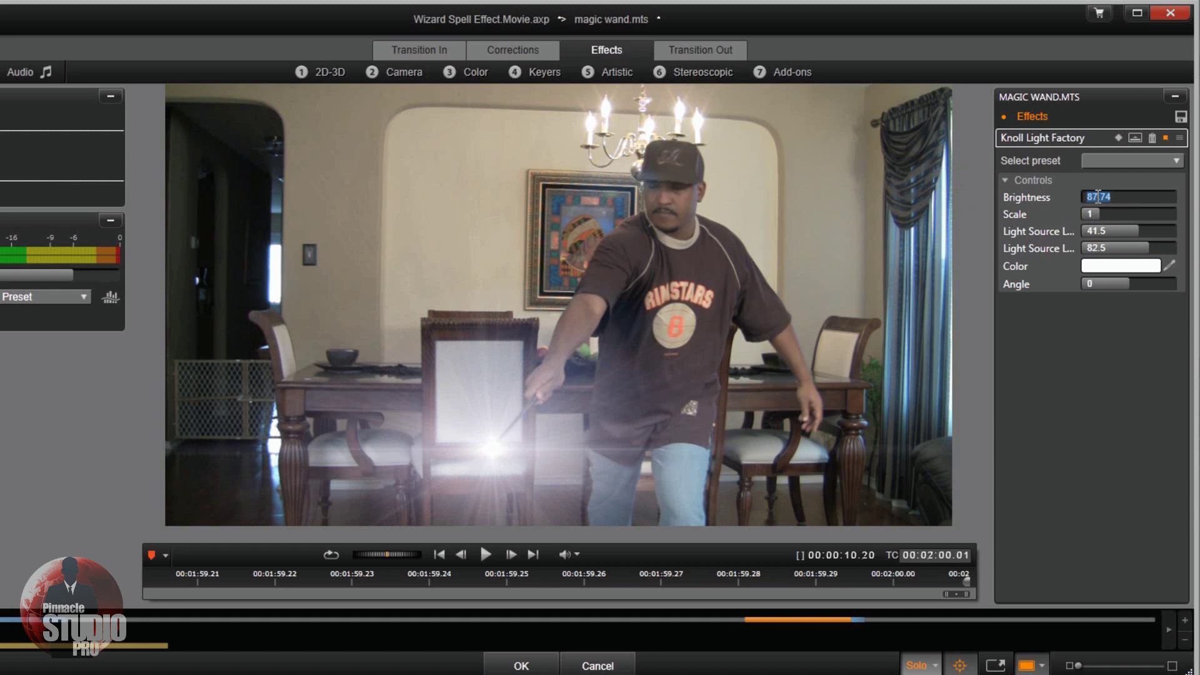
text(150)
key(Return)
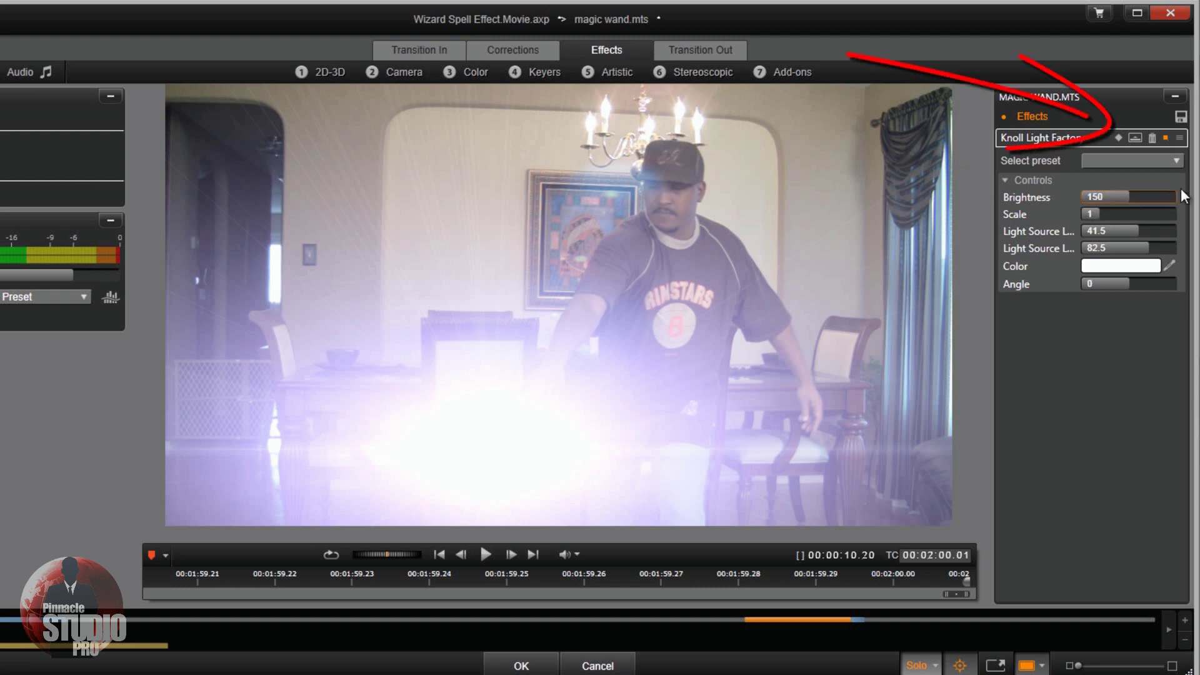
click(1117, 137)
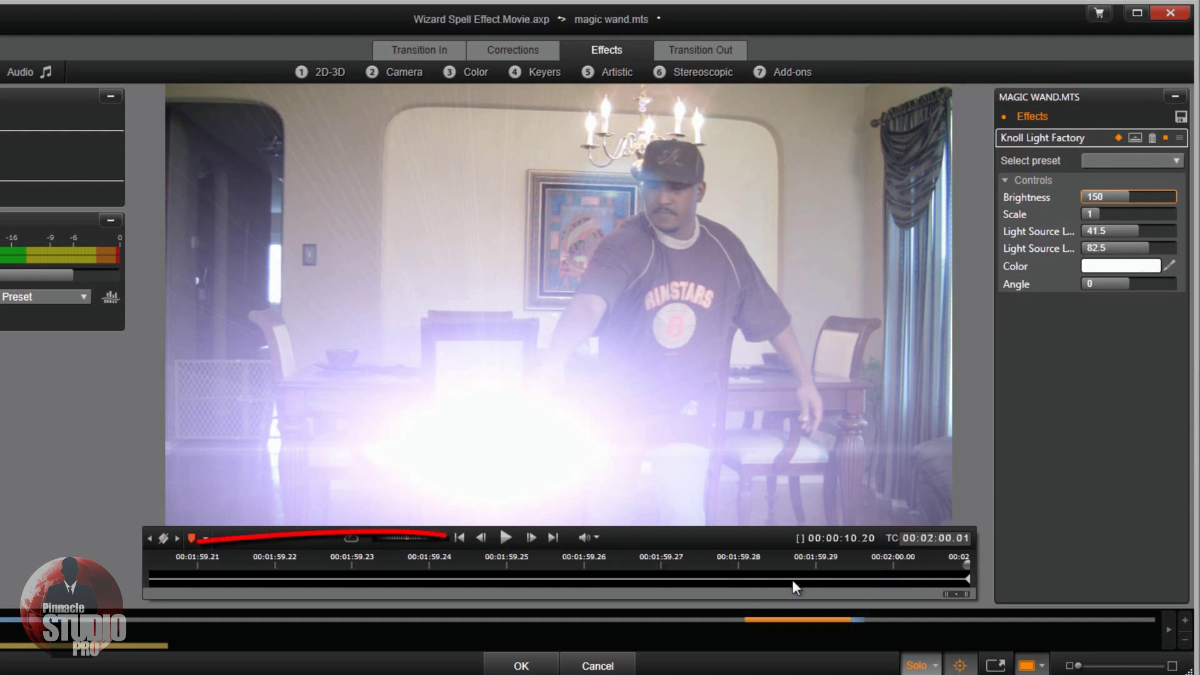
- Move back three frames to 00:01:59.28 and set the light source location to 42 horizontally and 83 vertically
click(482, 537)
click(483, 537)
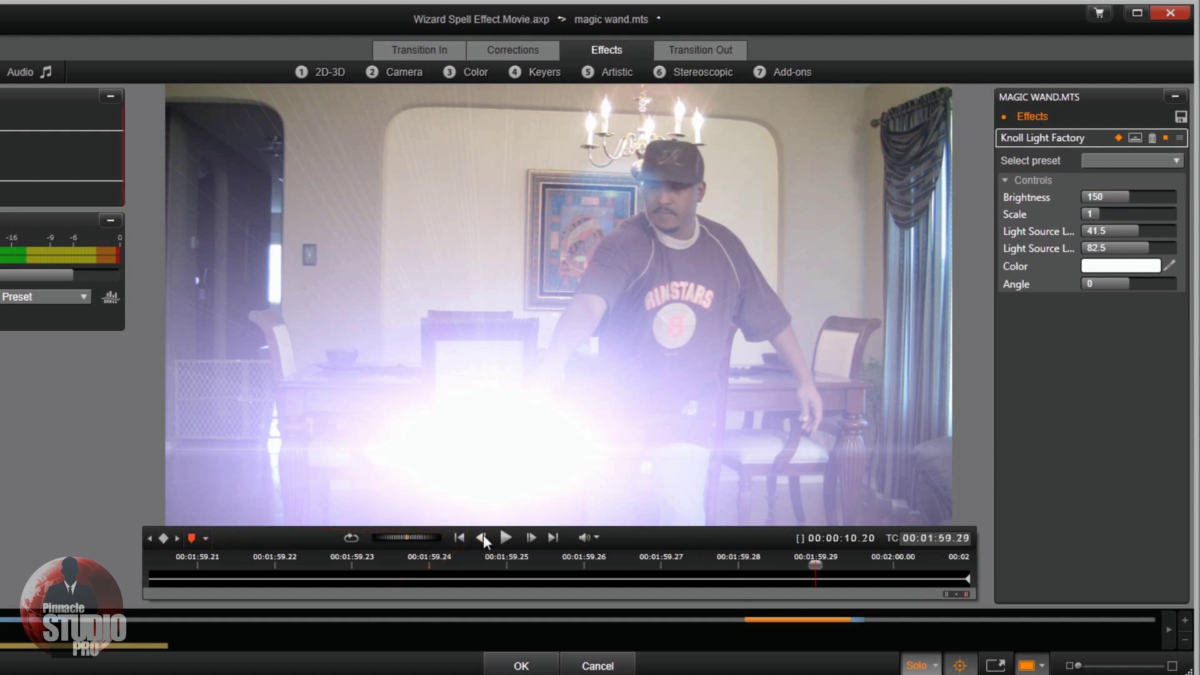
click(482, 537)
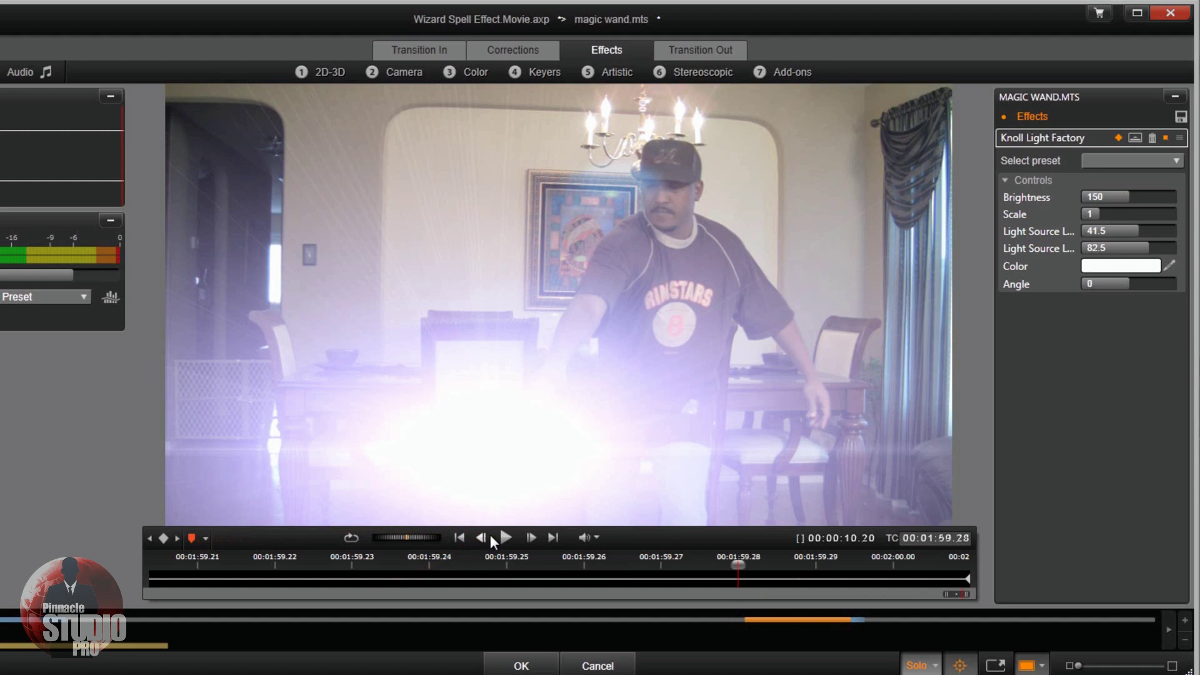
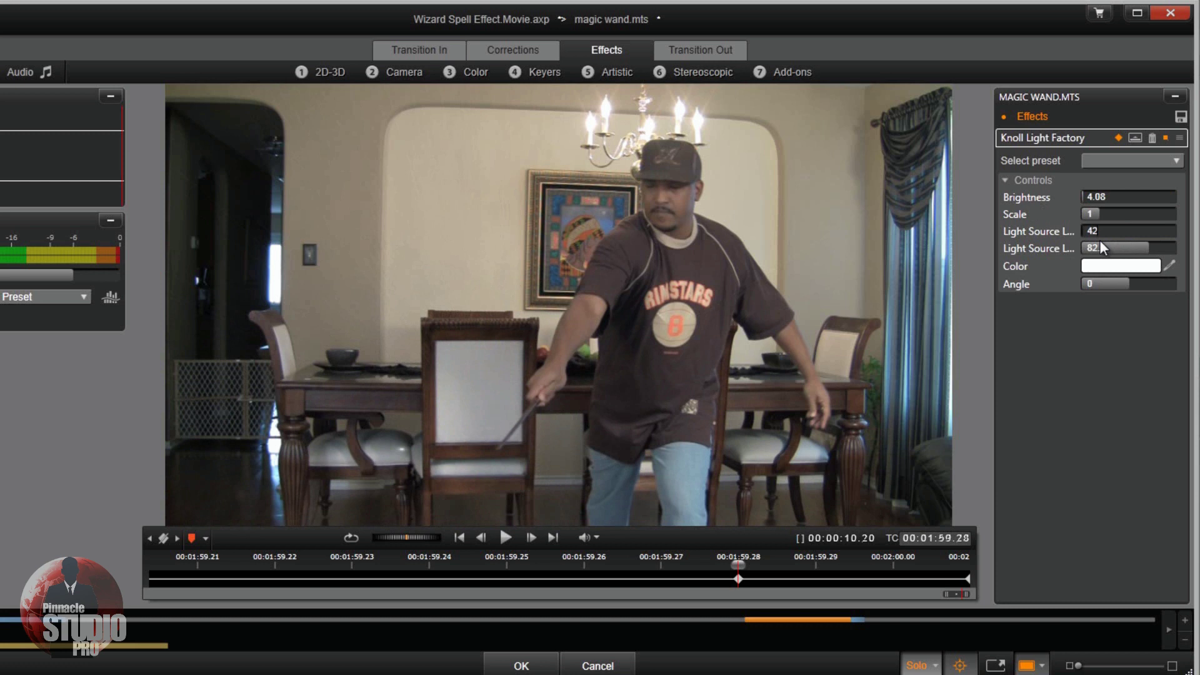
click(1093, 249)
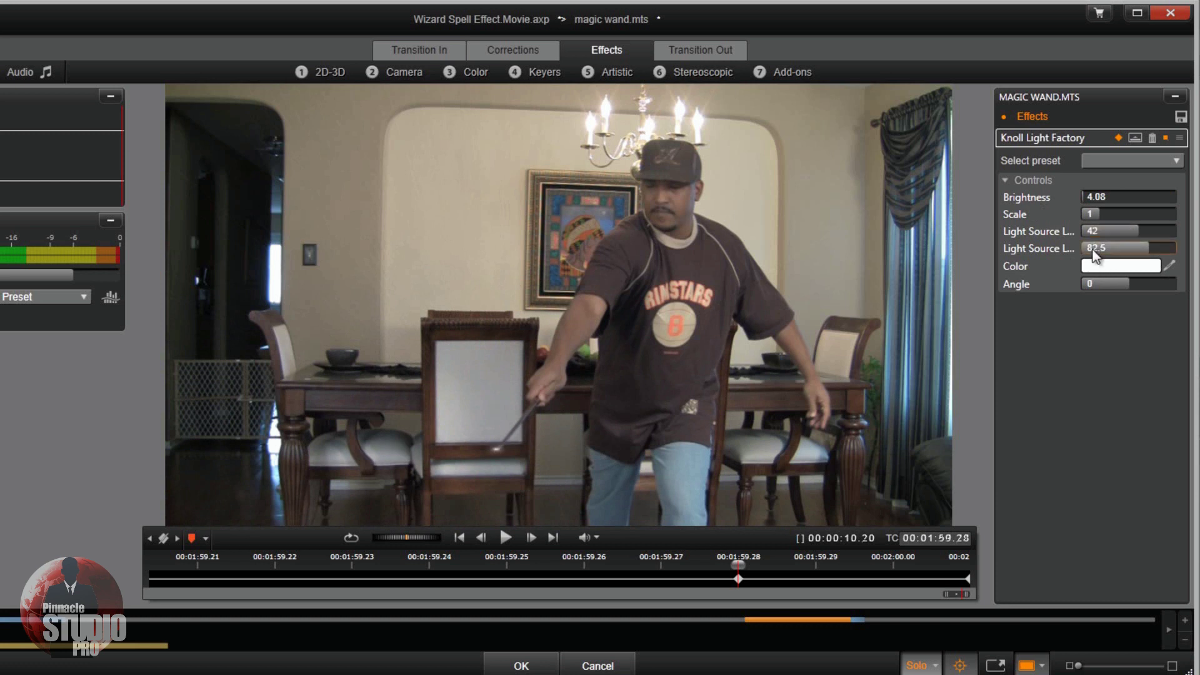
click(1094, 252)
text(83)
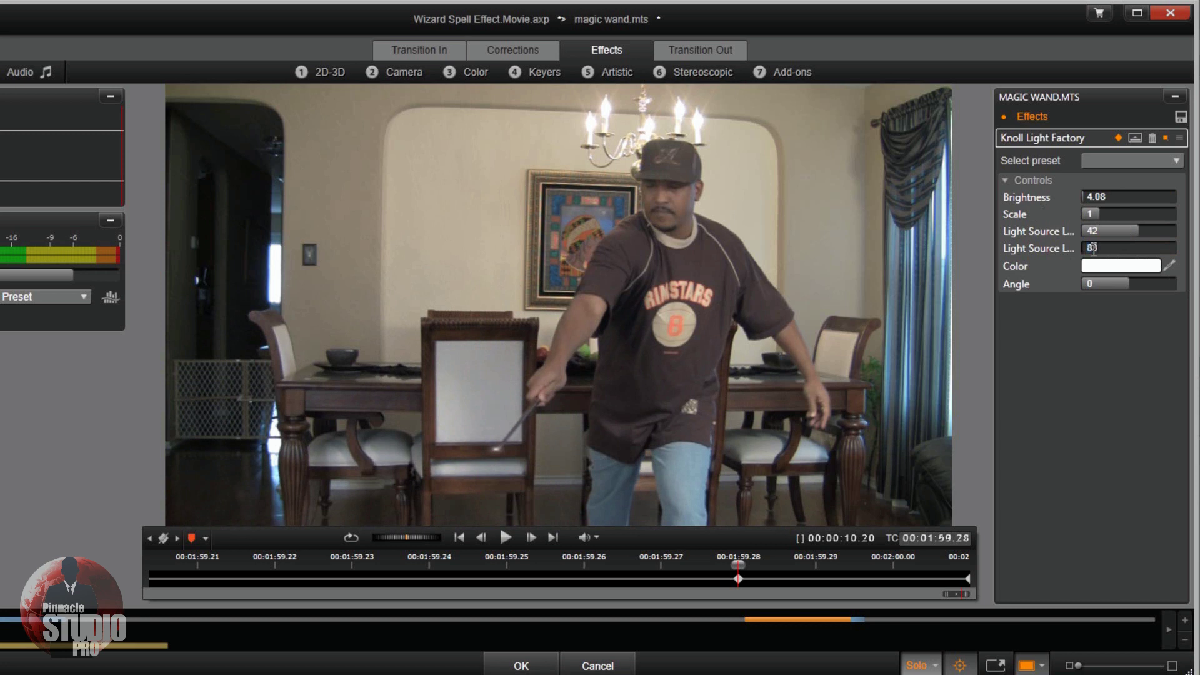
key(Return)
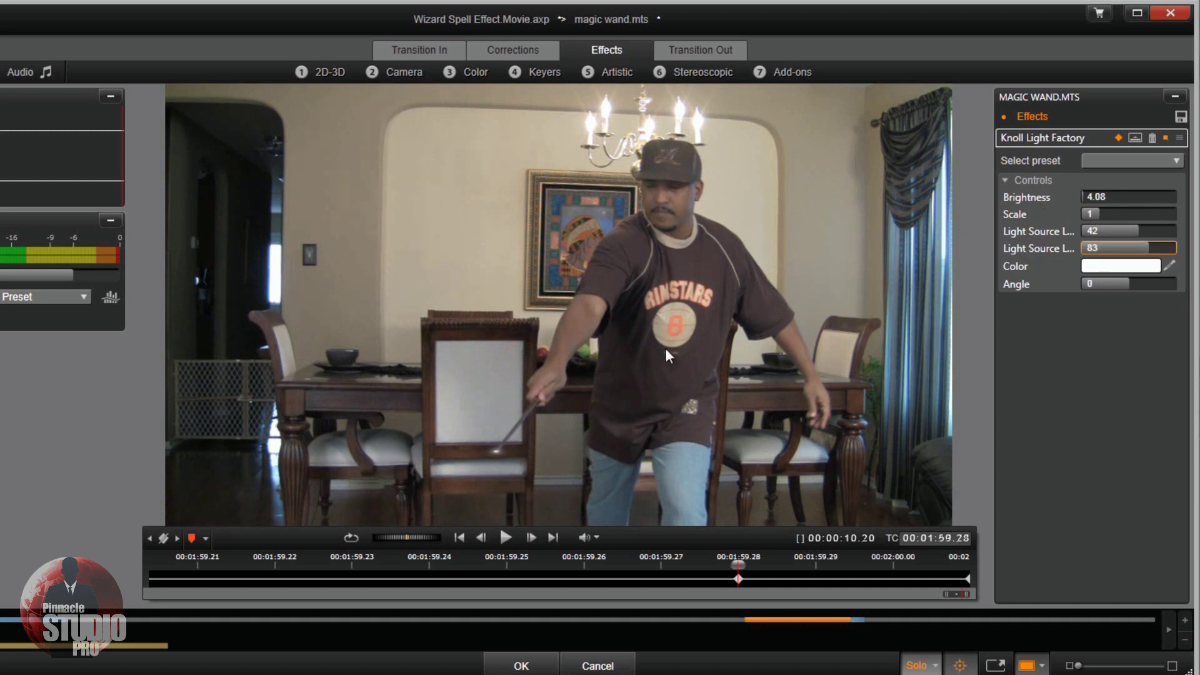
- Set the flare's brightness to 100 at the 00:01:59.28 keyframe
drag(1086, 196, 1098, 203)
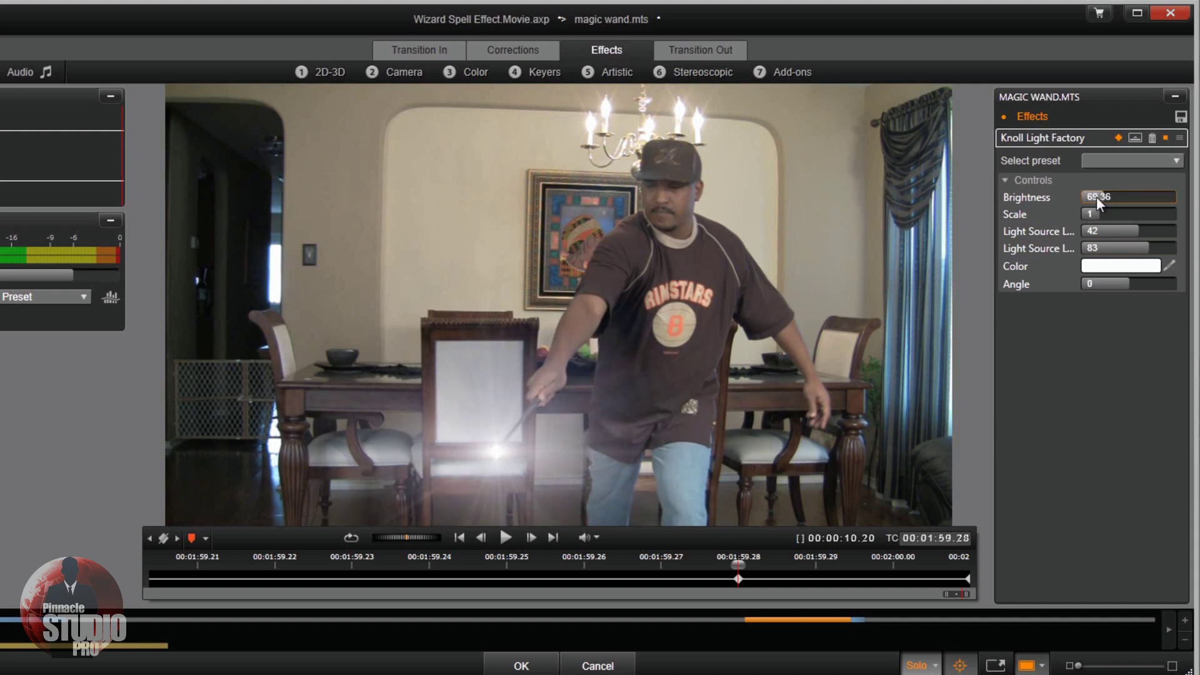
click(1096, 196)
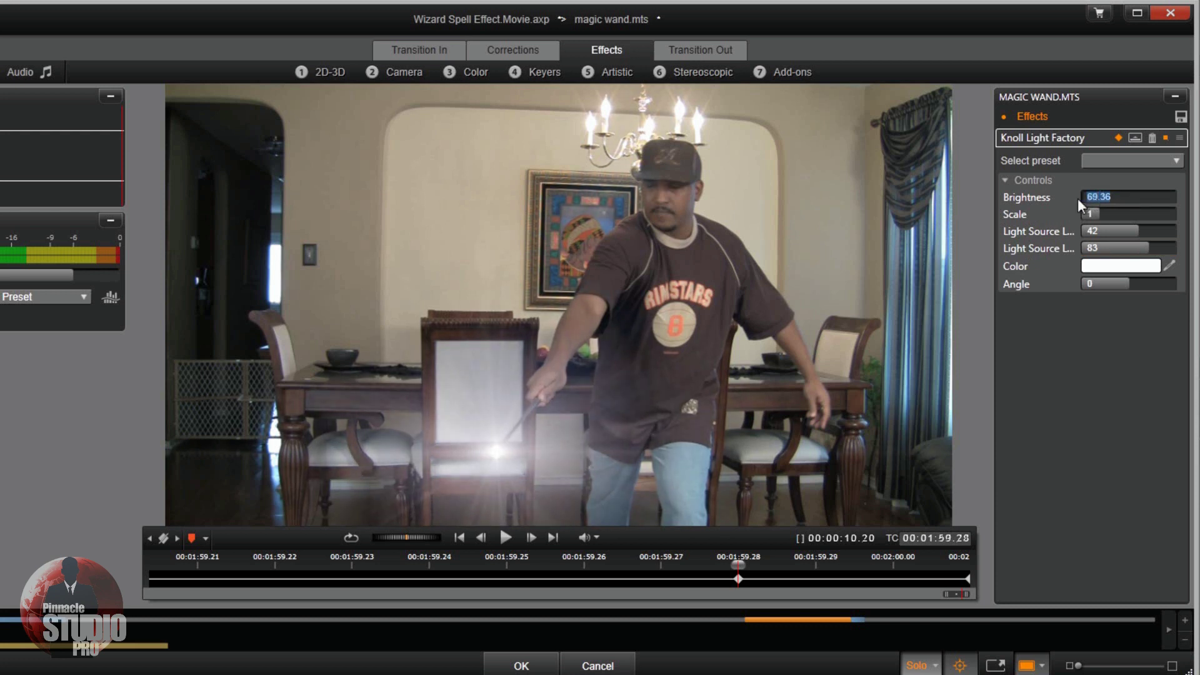
key(Return)
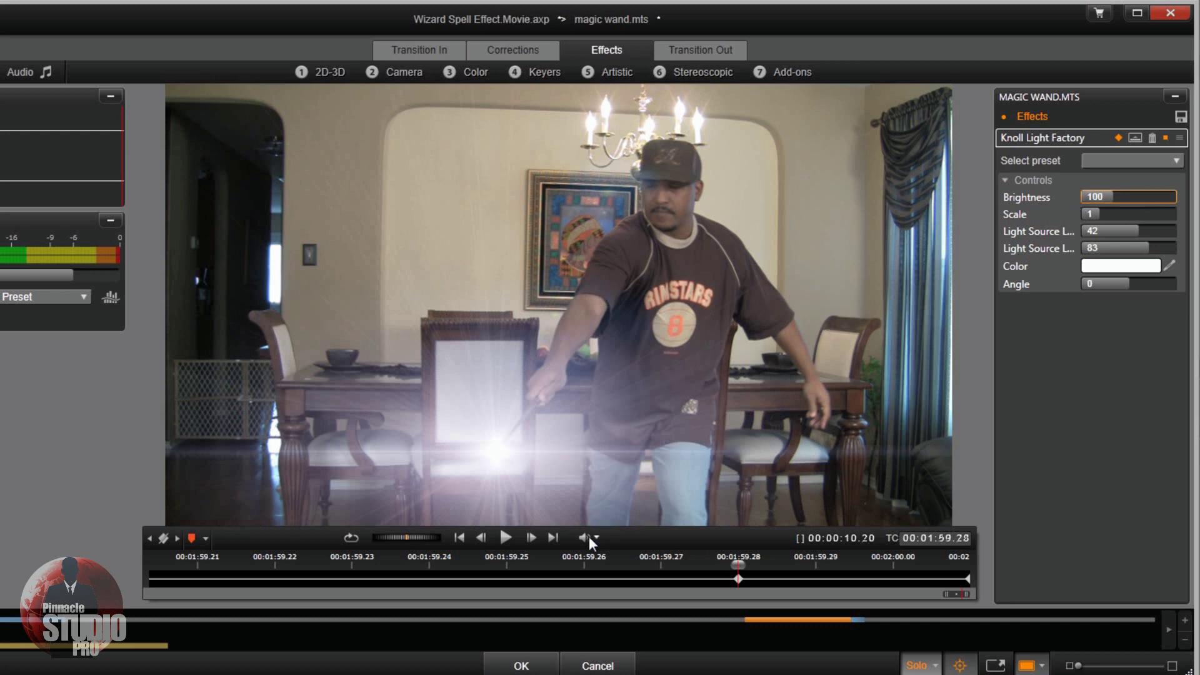
- Go back two frames to 00:01:59.26, dim the flare, and set its location to 42.5 horizontally and 84 vertically
click(482, 537)
click(481, 537)
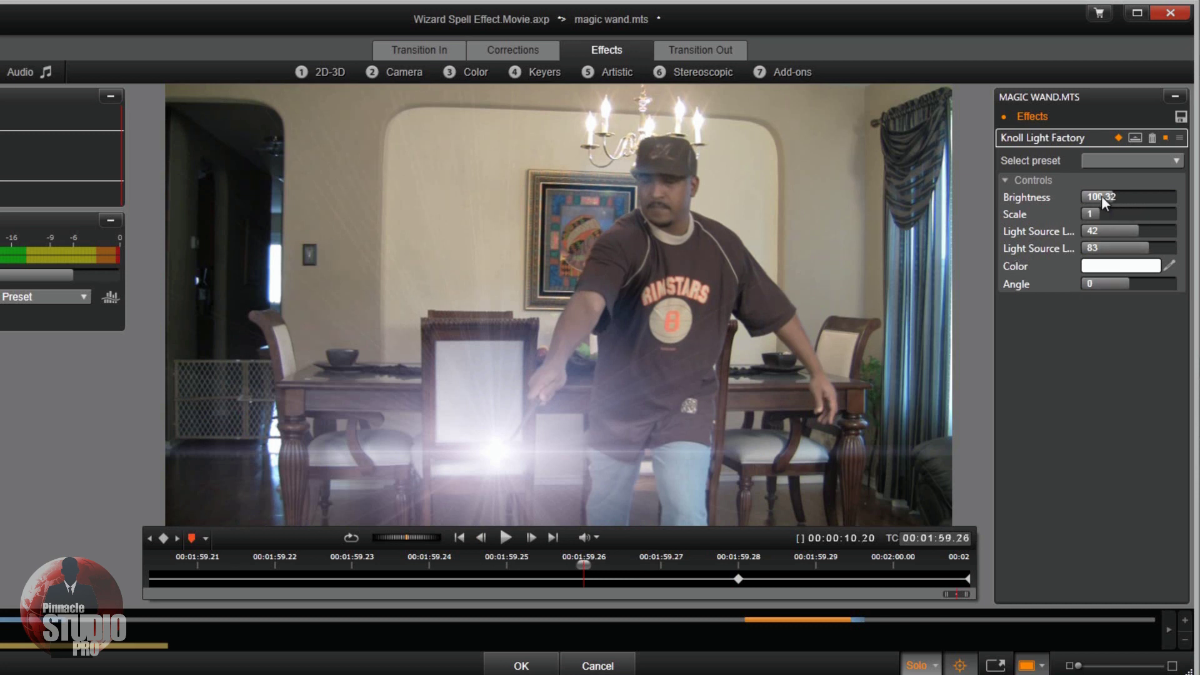
drag(1105, 195, 1054, 196)
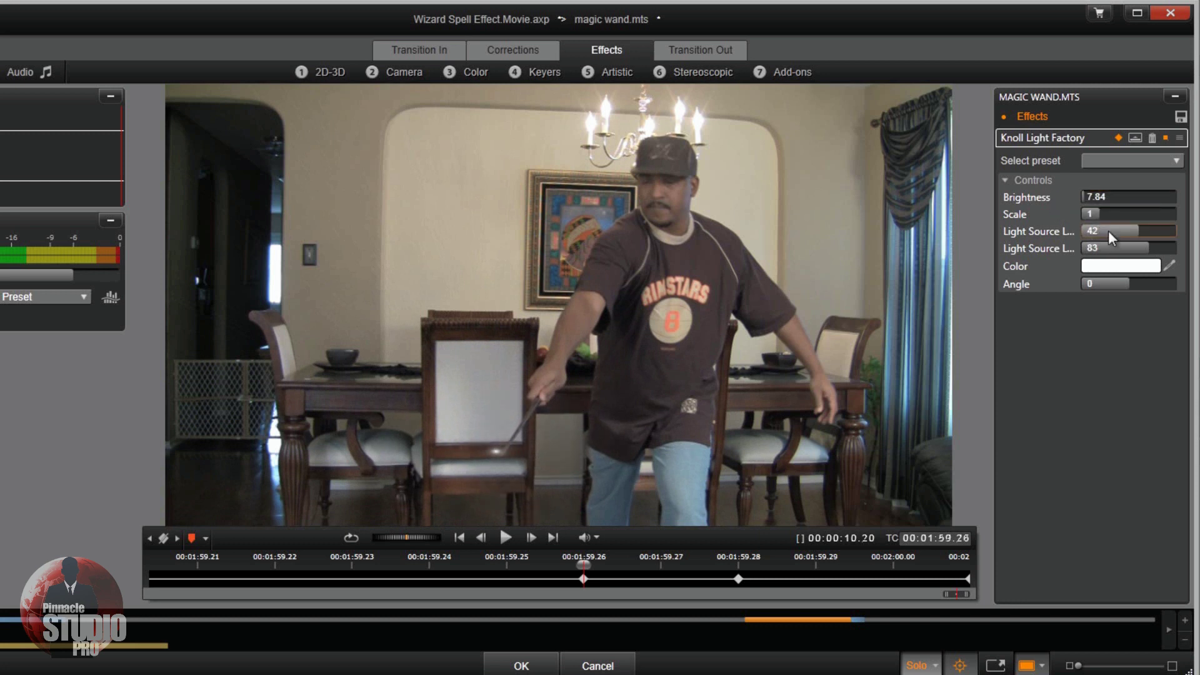
click(1108, 231)
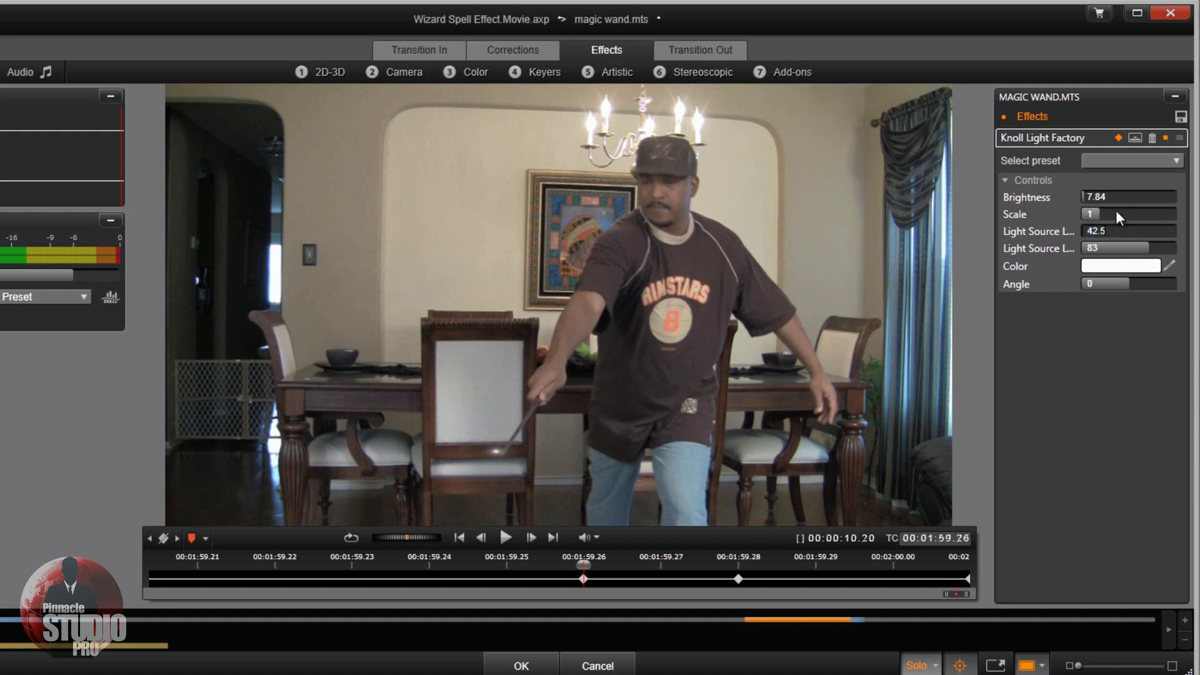
key(Return)
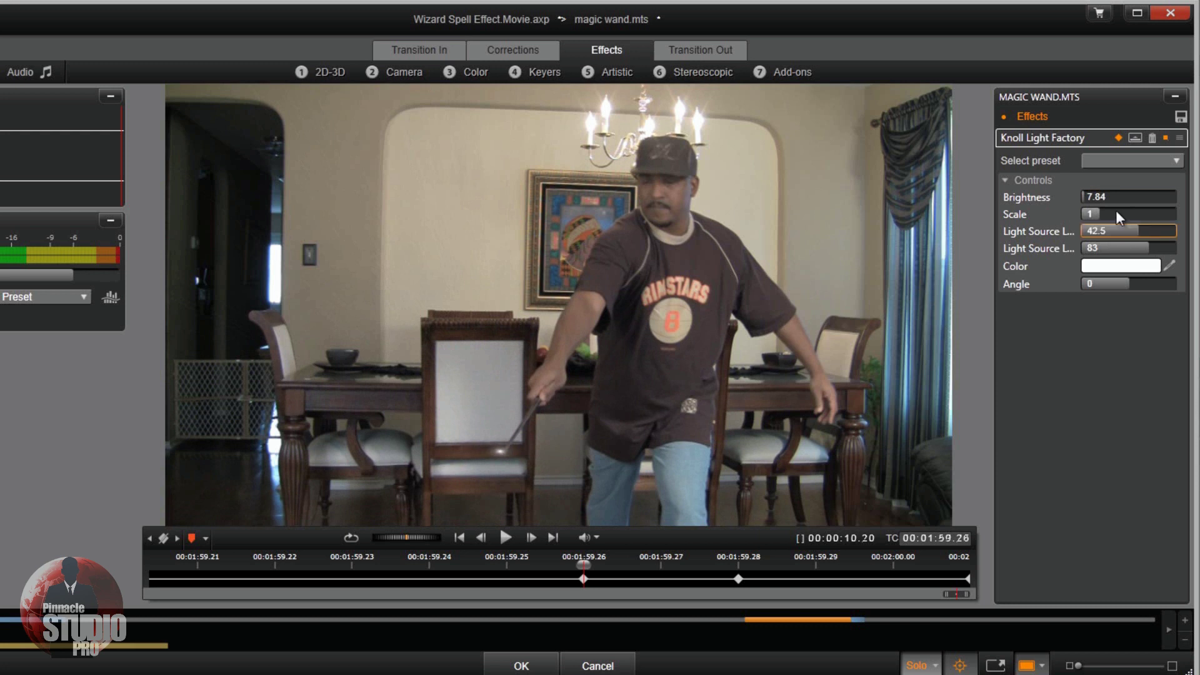
click(1119, 249)
text(84)
key(Return)
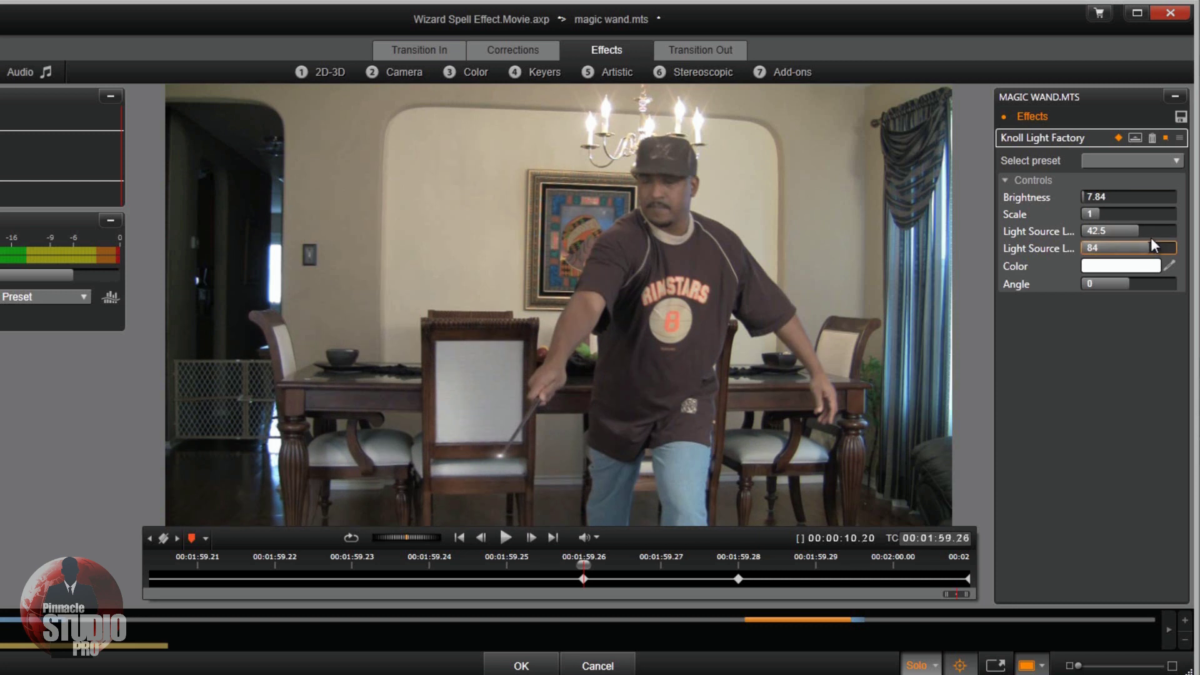
- Set the flare's brightness to 75 at the 00:01:59.26 keyframe
drag(1084, 196, 1109, 197)
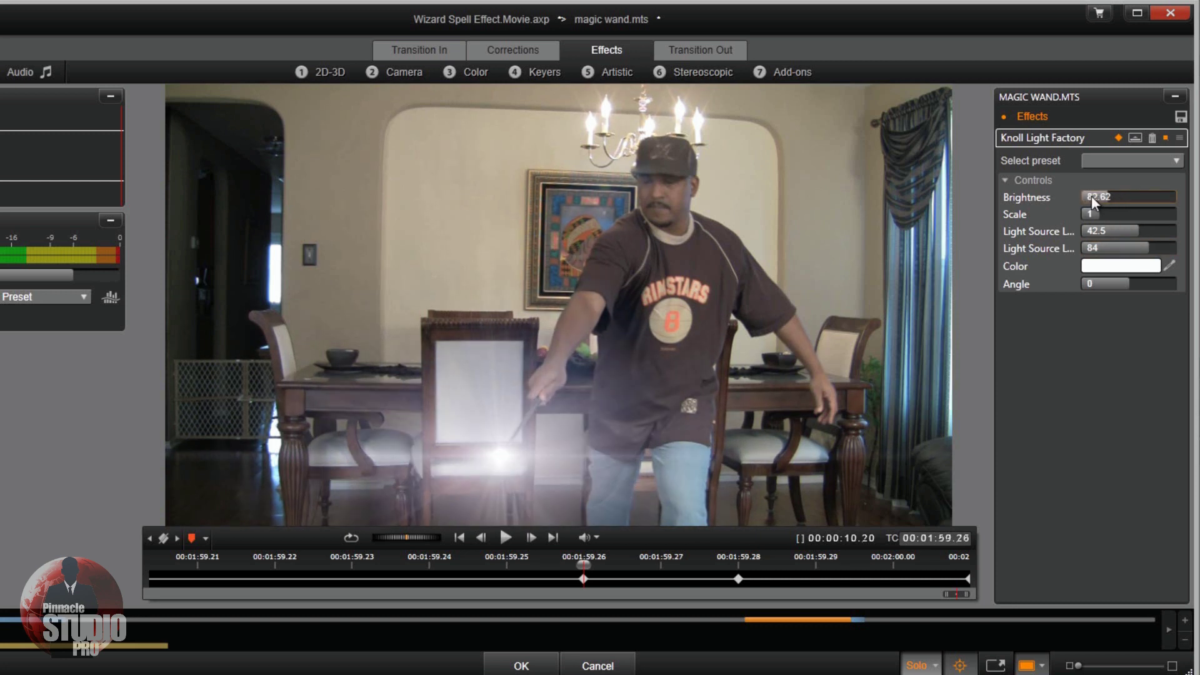
click(1087, 196)
text(75)
key(Return)
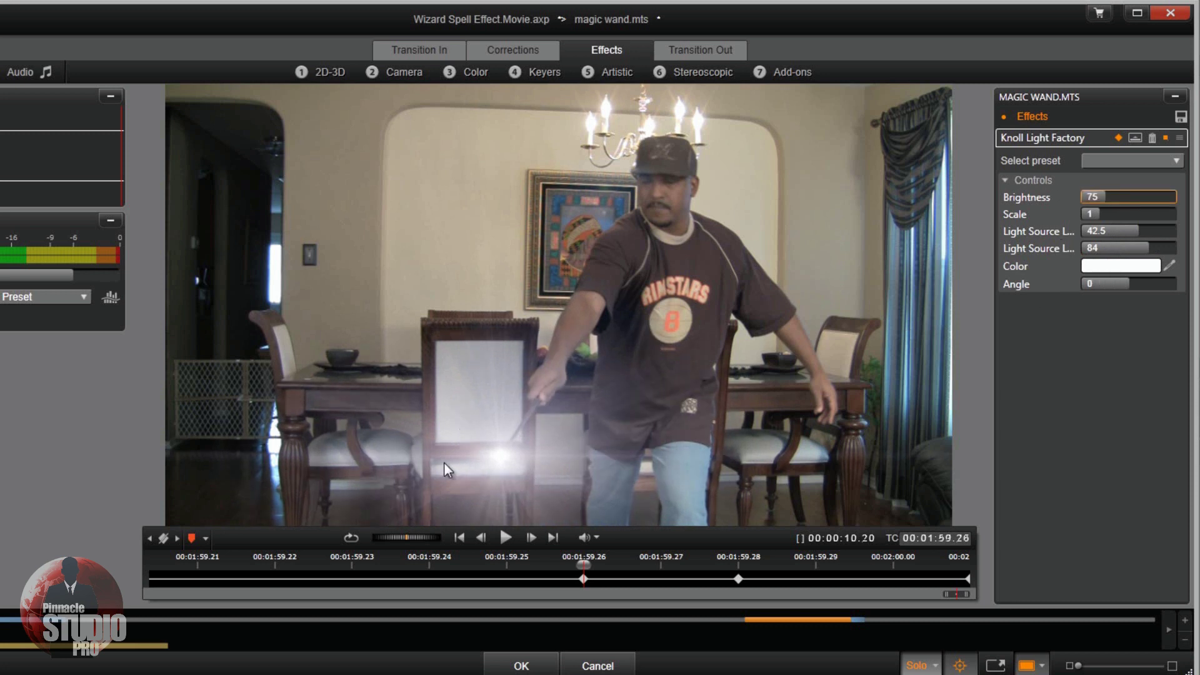
- Go back two frames to 00:01:59.24, dim the flare to 4.08, and align it with the wand tip at horizontal 42.5, vertical 80.4
click(481, 538)
click(481, 537)
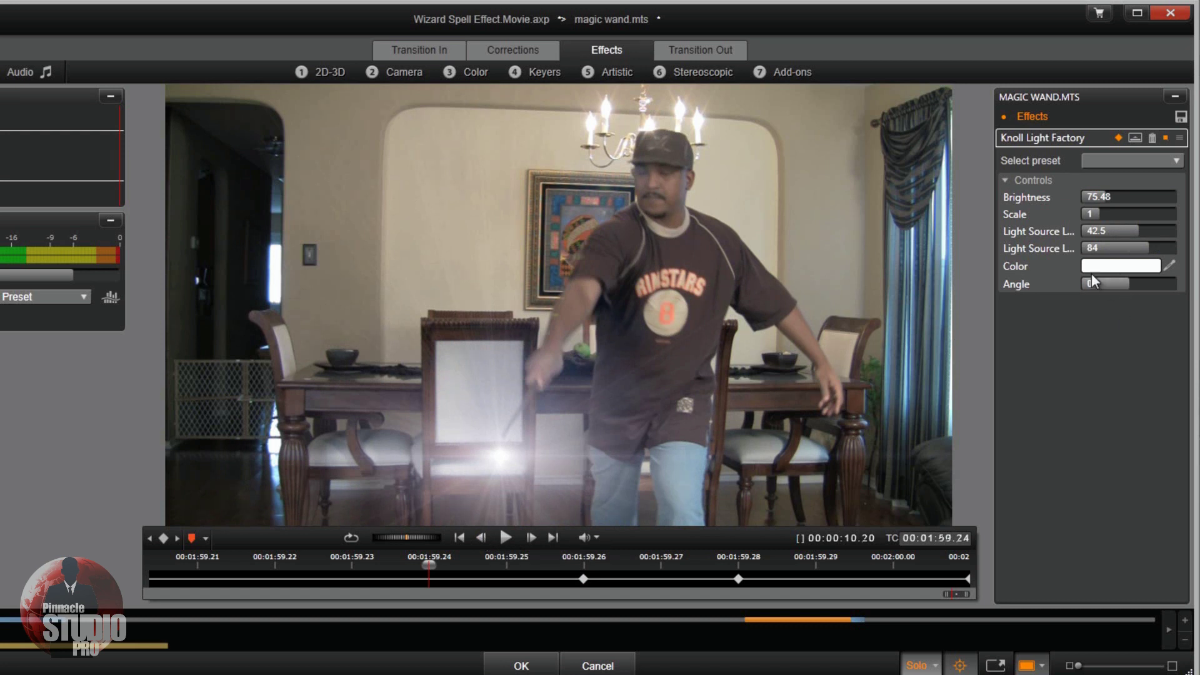
click(1100, 196)
drag(1100, 195, 1058, 189)
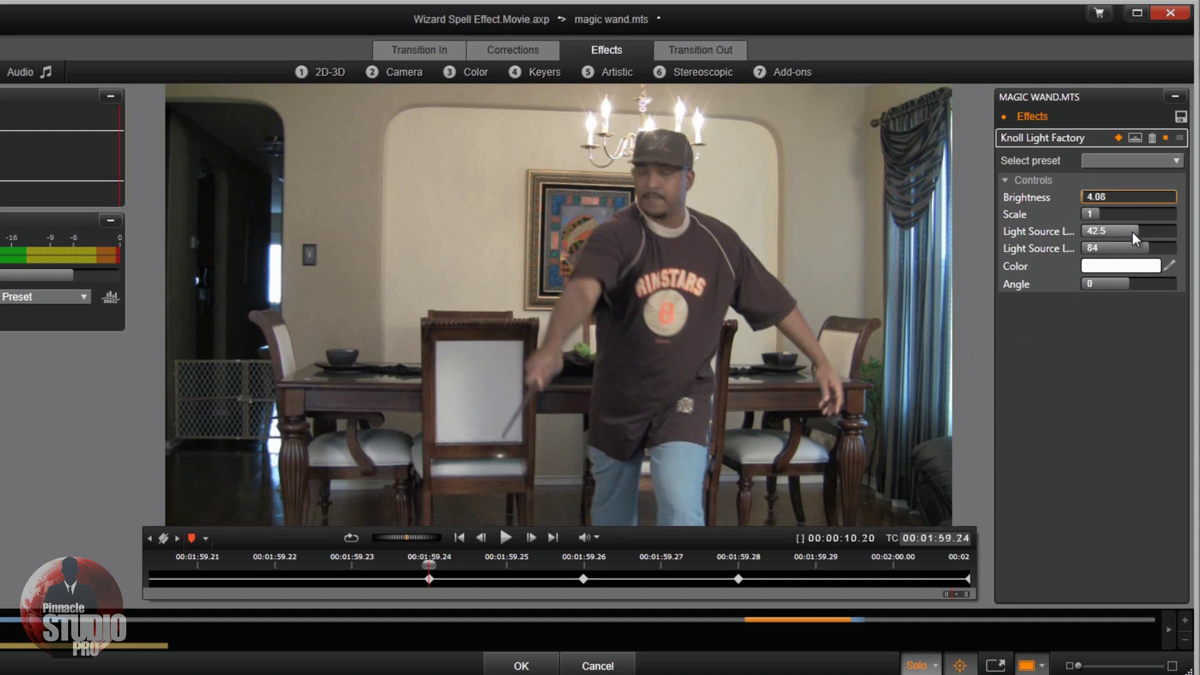
drag(1136, 231, 1133, 231)
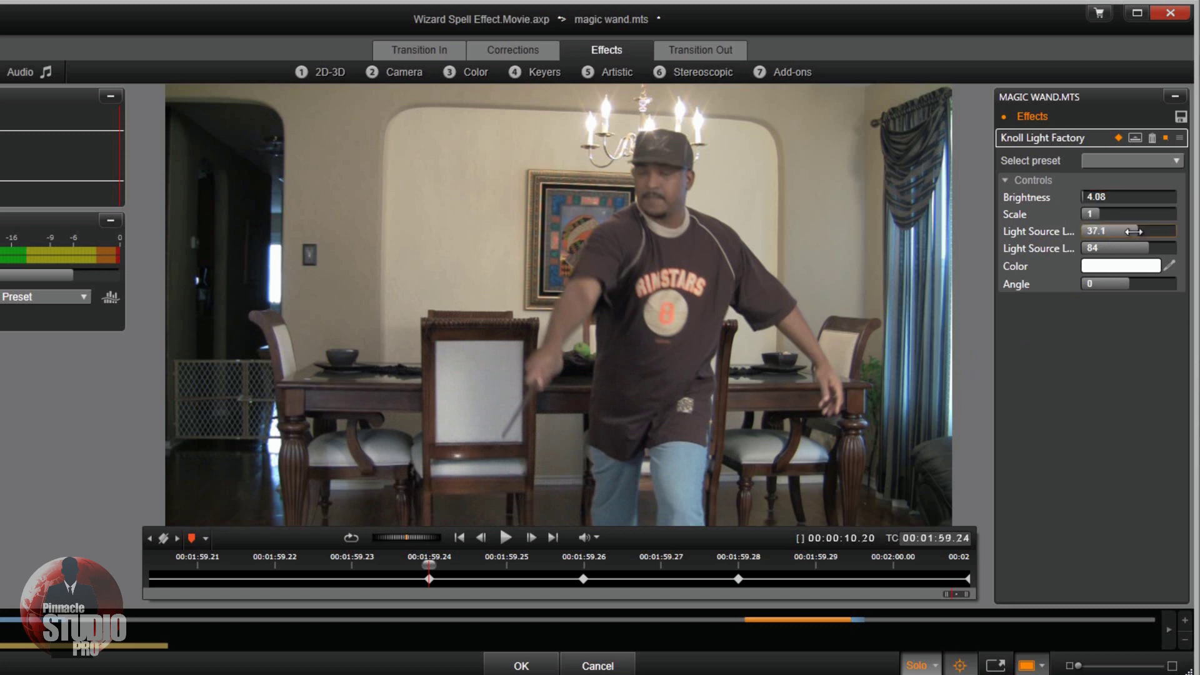
drag(1132, 231, 1137, 231)
drag(1137, 232, 1129, 231)
click(1144, 245)
drag(1146, 246, 1144, 246)
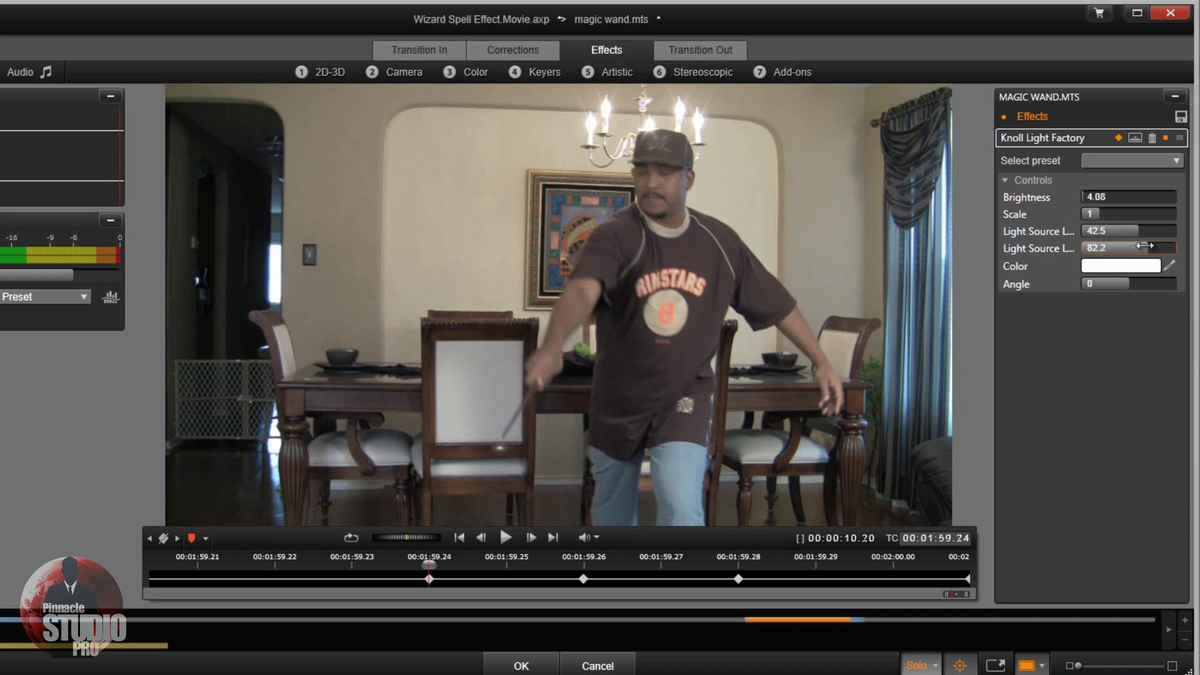
drag(1144, 245, 1143, 246)
- Set the flare's brightness to 50 at the 00:01:59.24 keyframe
click(1092, 194)
click(1093, 195)
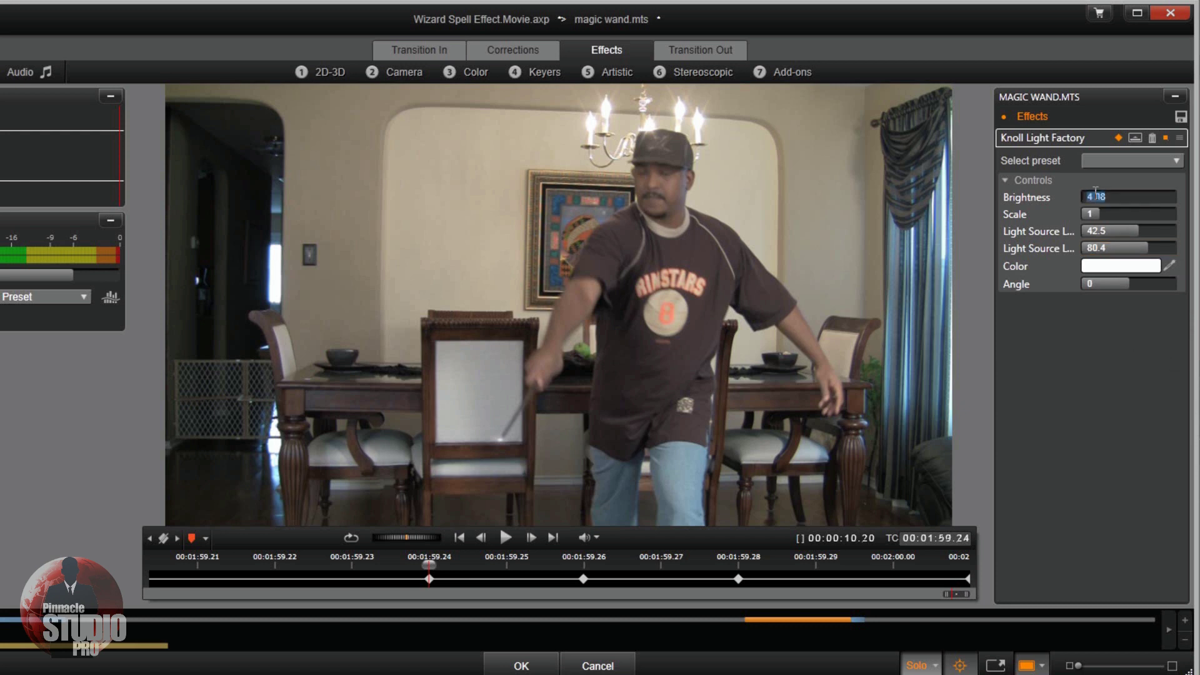
text(50)
key(Return)
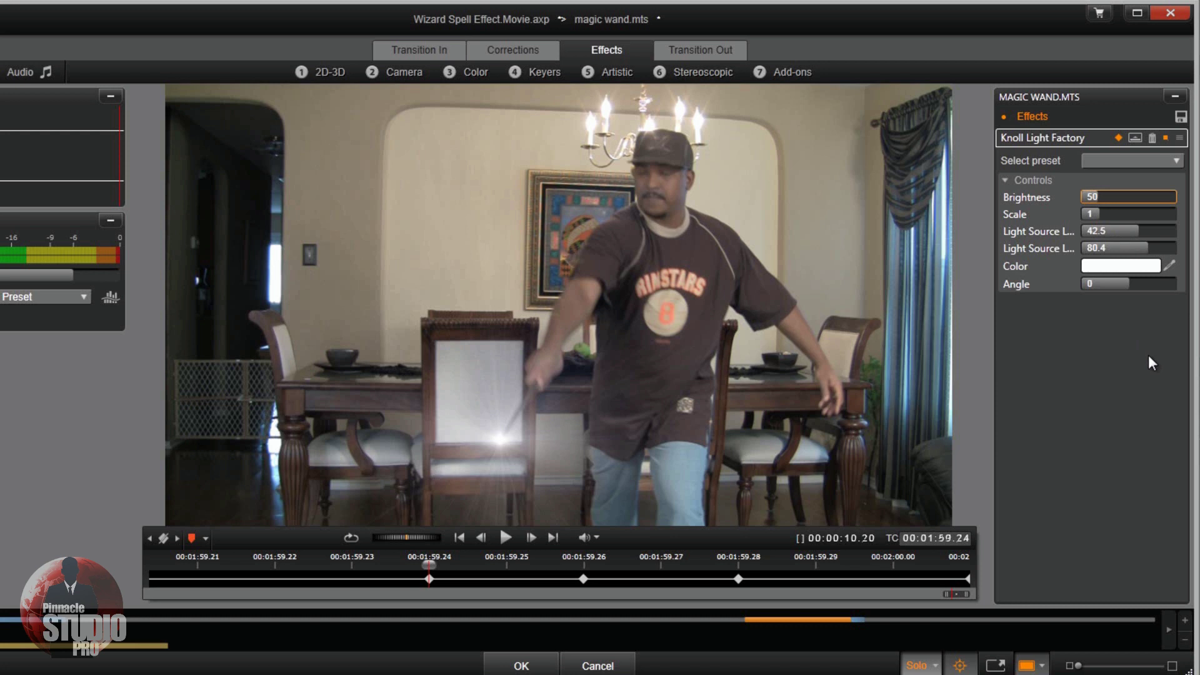
- Go back two frames to 00:01:59.22 and set the light source location to 40.5 horizontally and 64.2 vertically
click(482, 539)
click(482, 538)
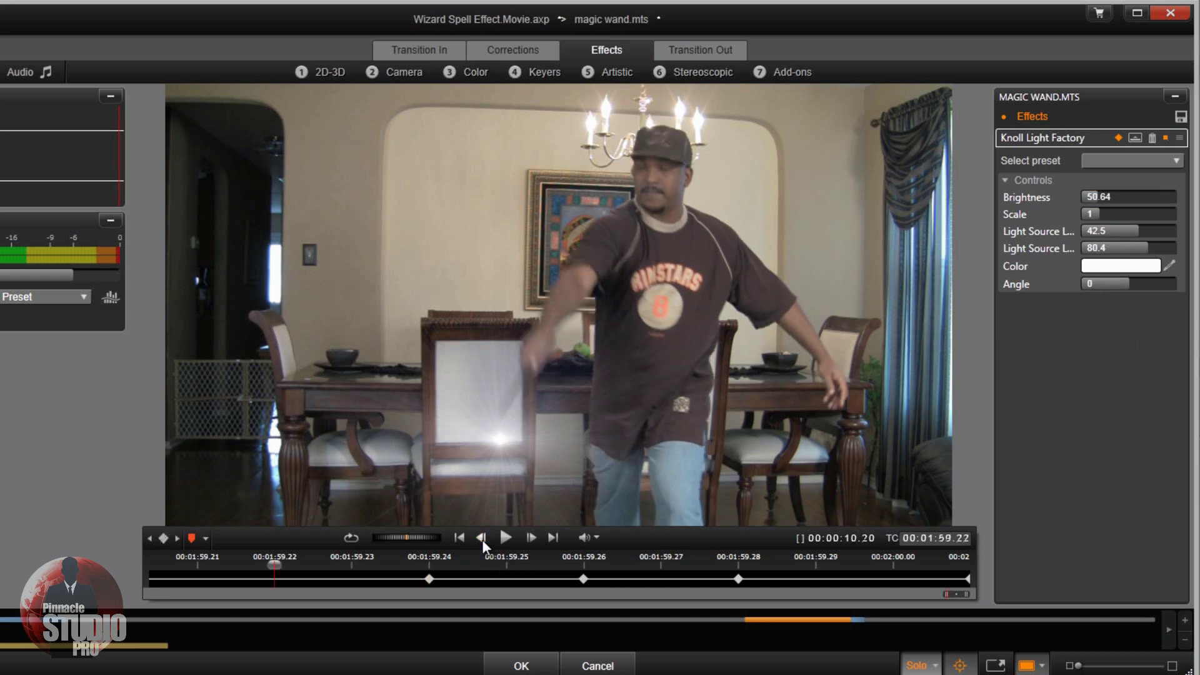
click(1097, 230)
text(40.5)
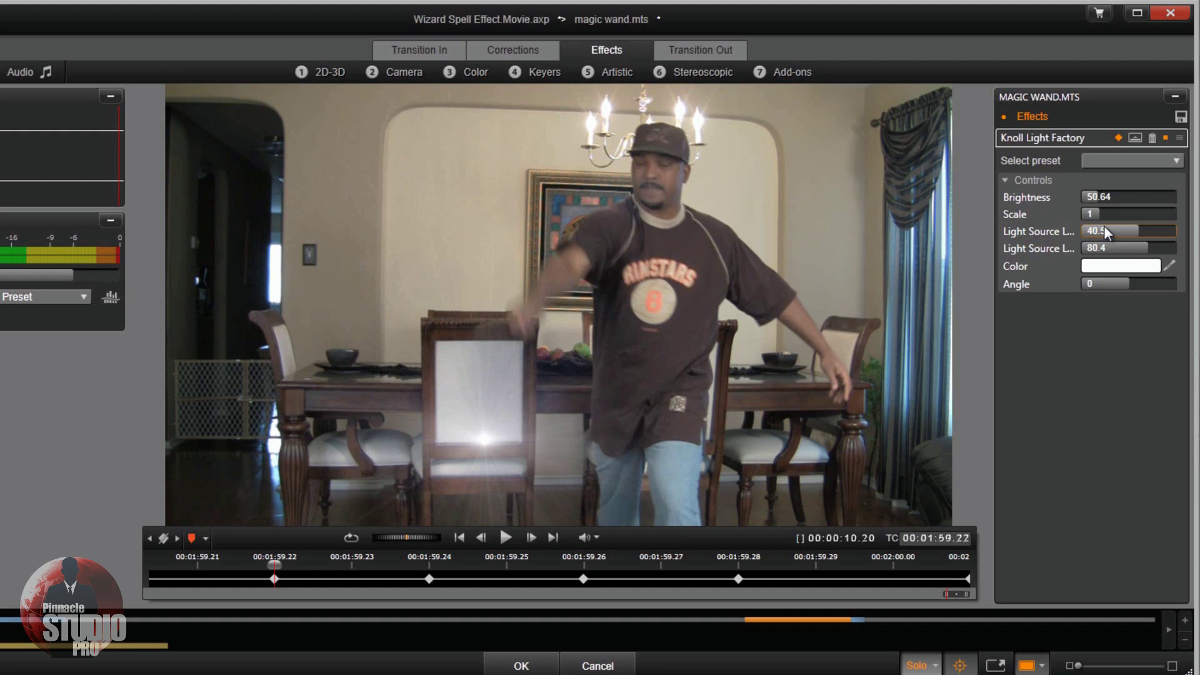
key(Return)
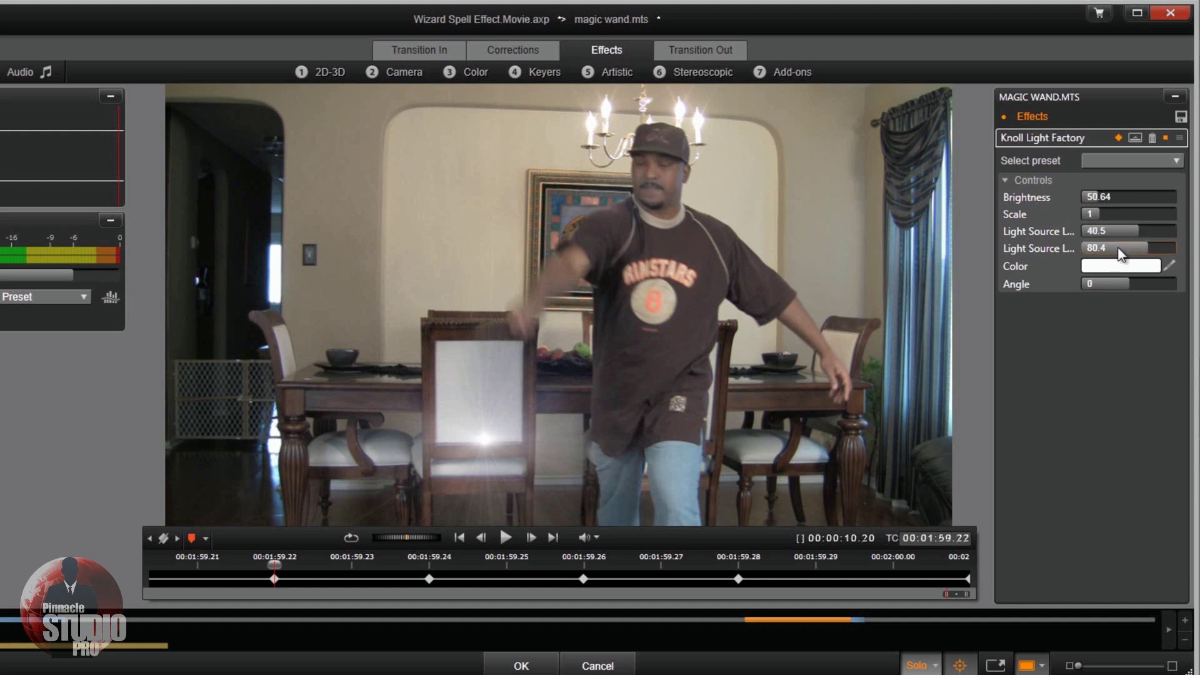
click(1118, 248)
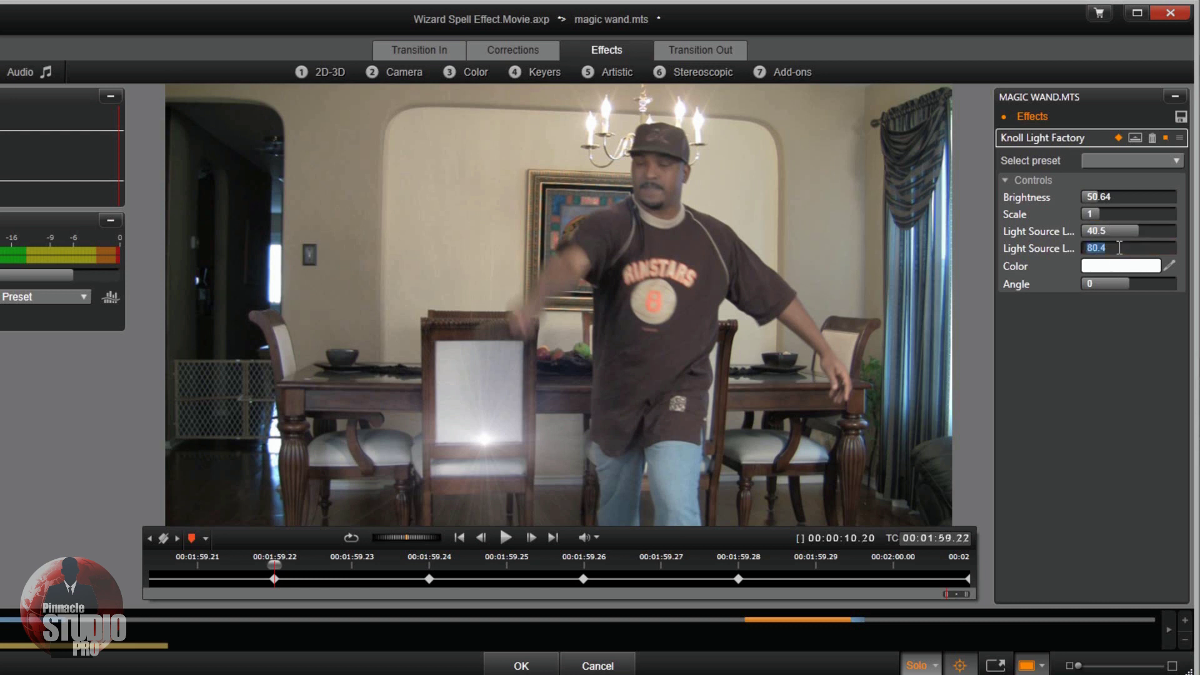
text(64.2)
key(Return)
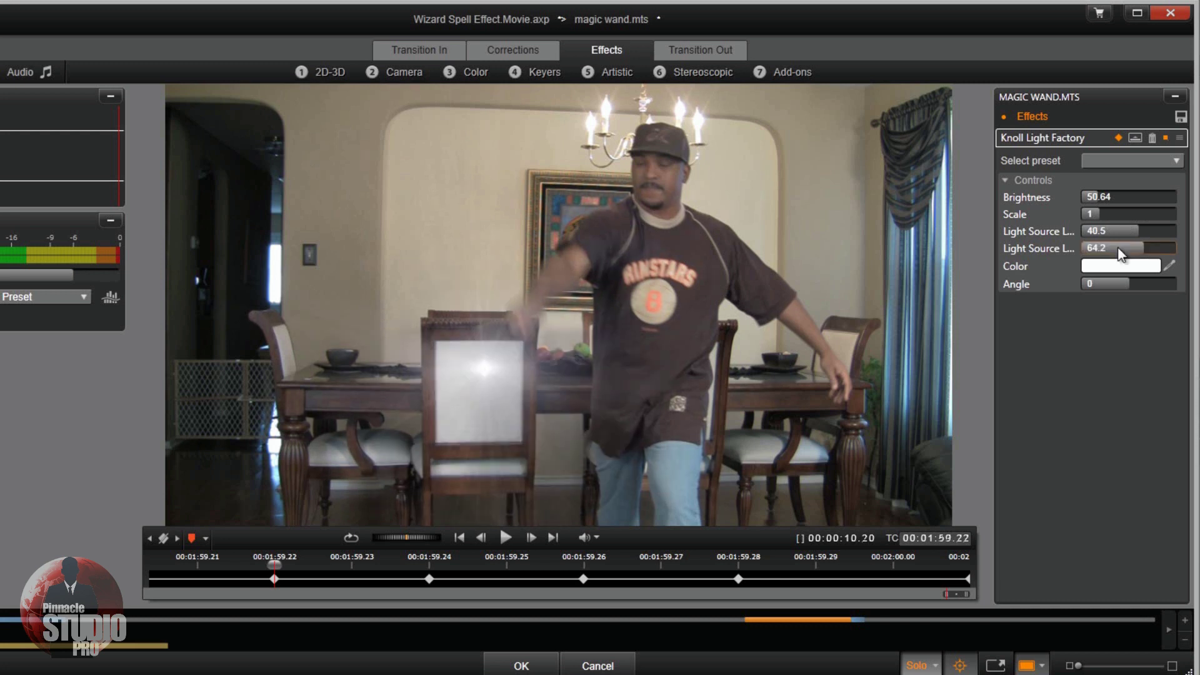
- Set the flare's brightness to 25 at the 00:01:59.22 keyframe
click(1088, 197)
text(25)
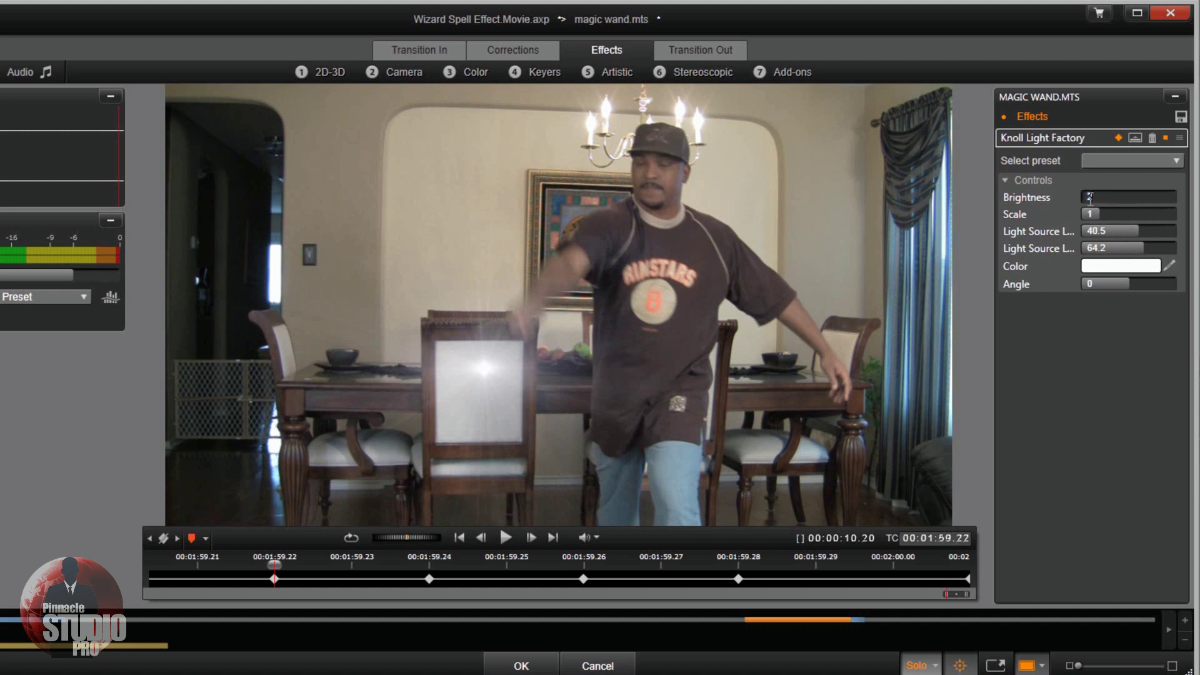
key(Return)
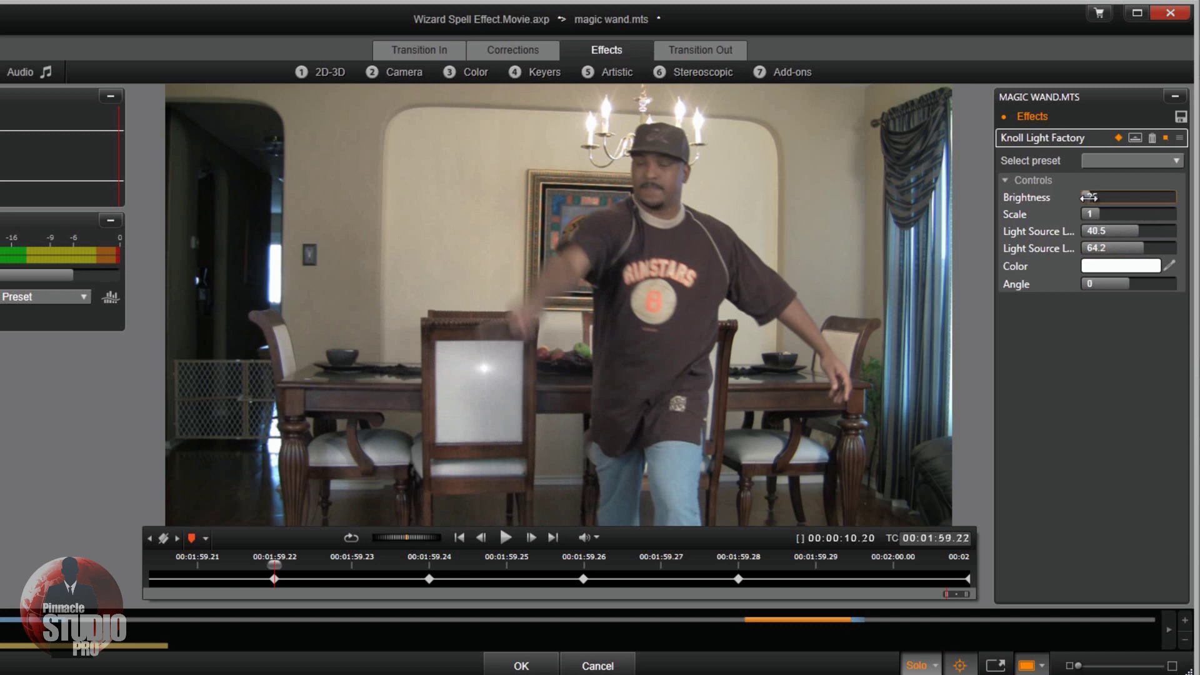
- Go back two frames to 00:01:59.20, set the light source location to 36.8 horizontally and -11.8 vertically, and reduce the brightness to 0
click(481, 538)
click(481, 538)
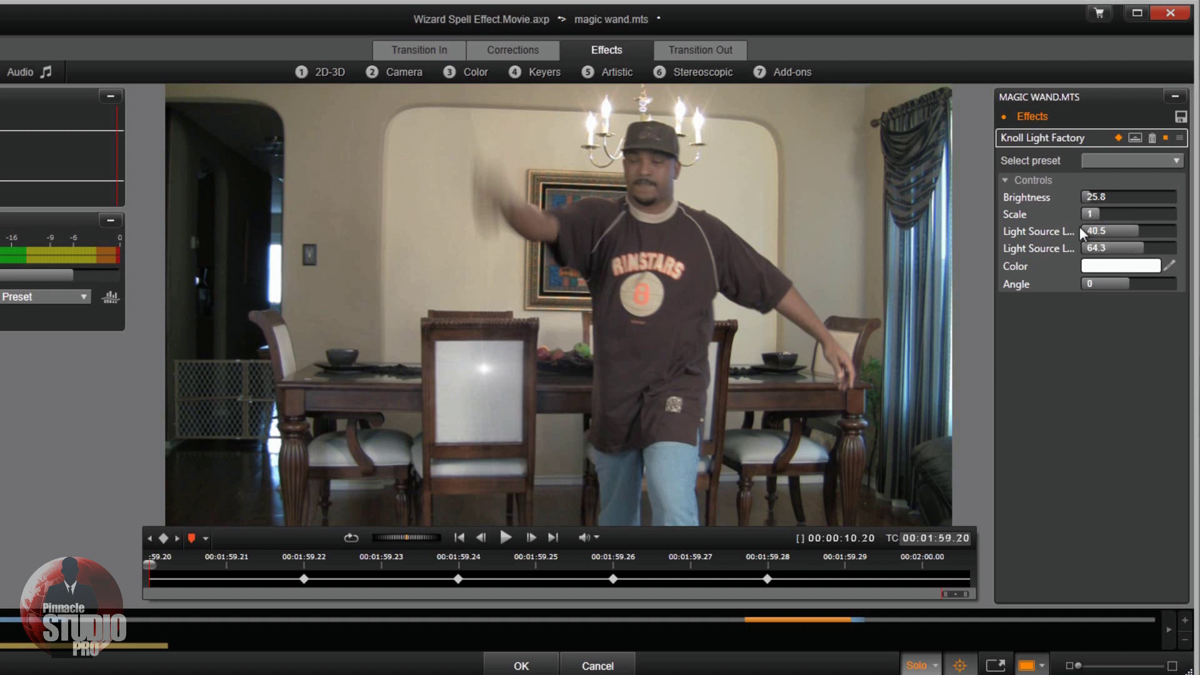
click(1102, 233)
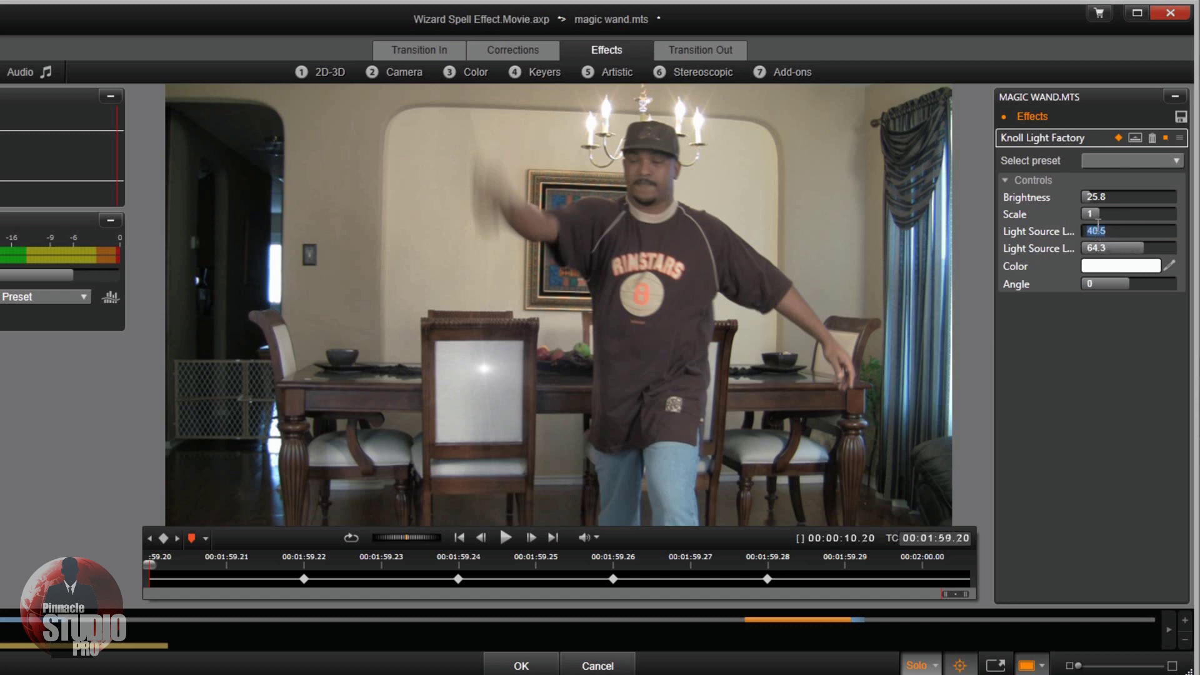
text(36.8)
key(Return)
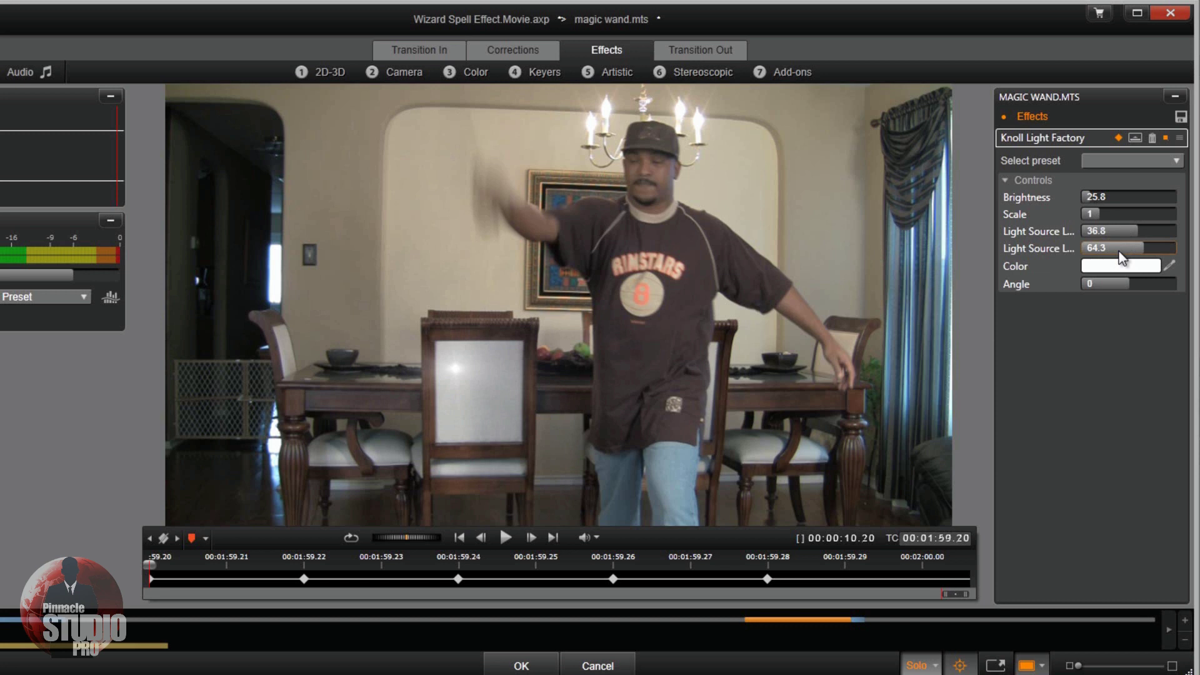
click(1119, 250)
text(-11)
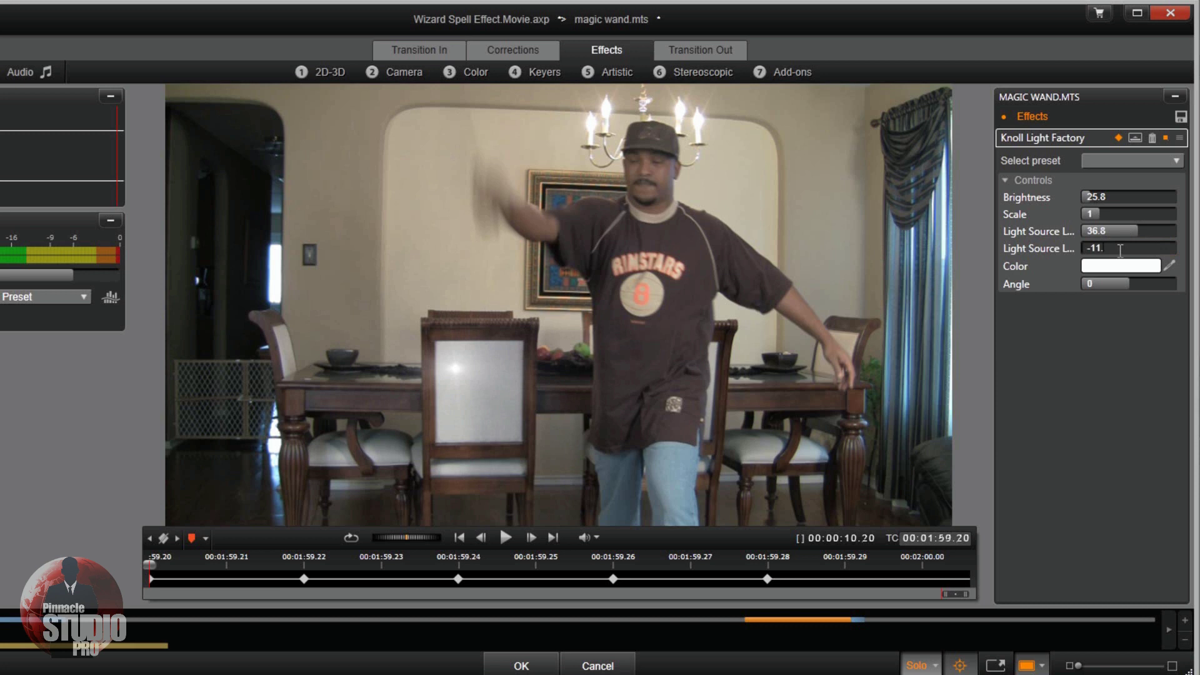
text(.8)
key(Return)
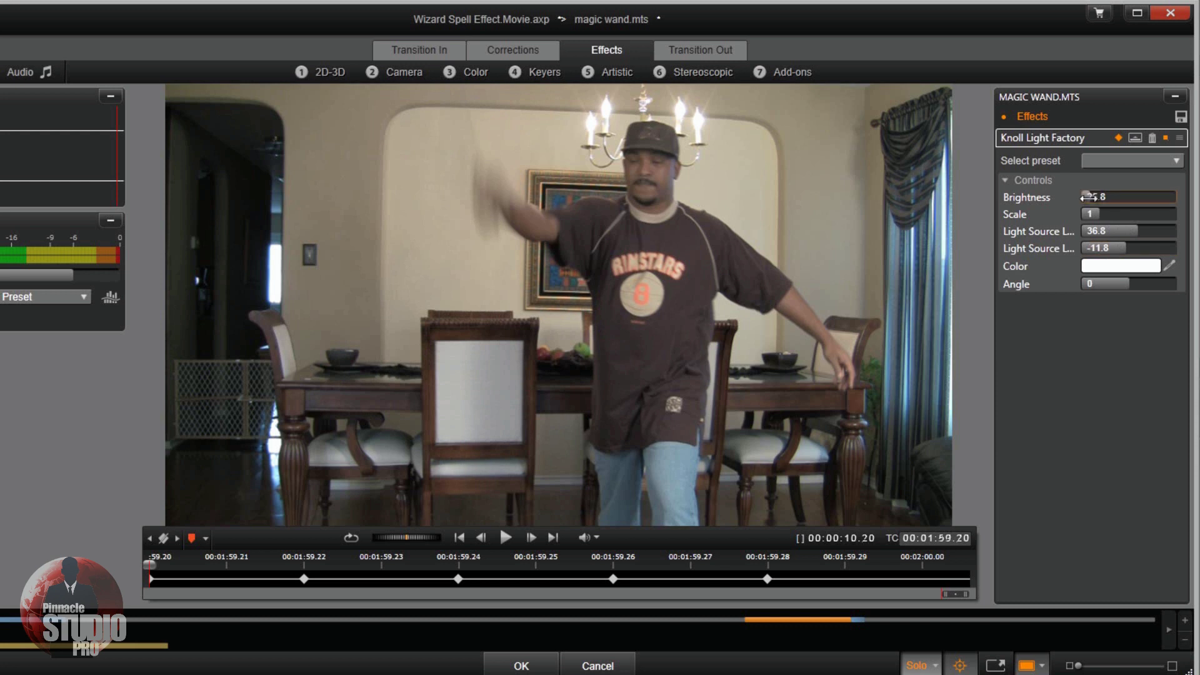
drag(1090, 198, 1025, 196)
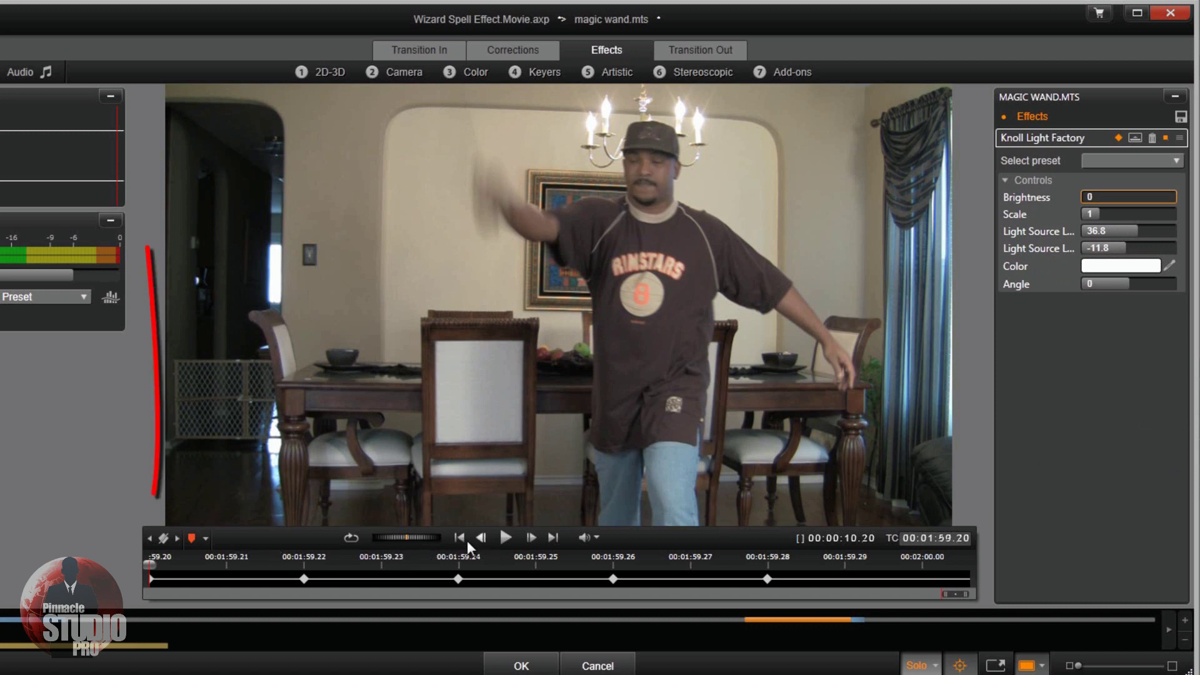
- Go to the flare's first keyframe at 00:01:49.11, lower the brightness to 38.49, and set the light source location to 36.8 horizontally and -11.8 vertically
click(148, 539)
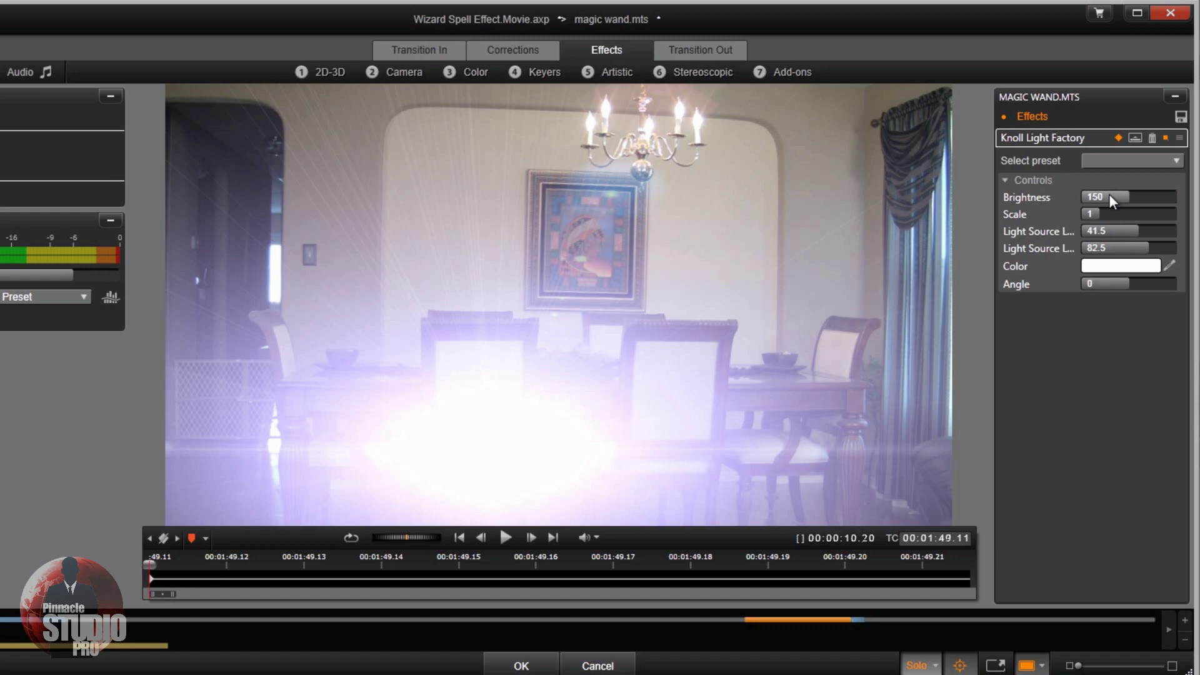
drag(1125, 192, 1055, 193)
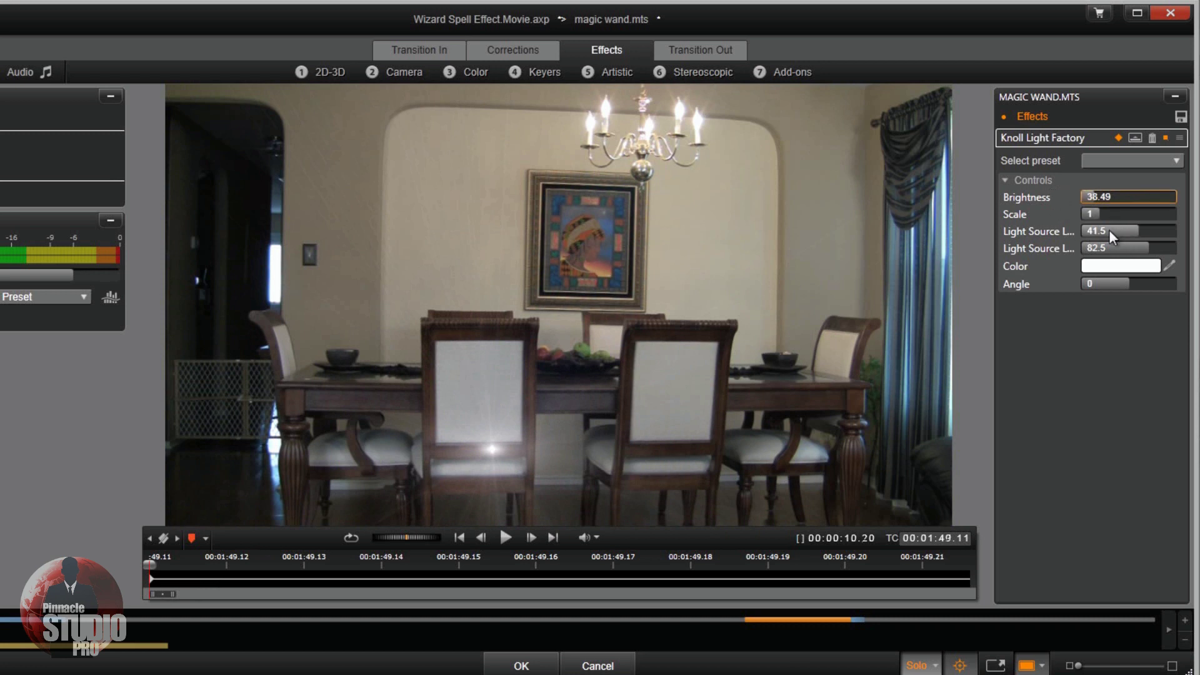
click(1109, 230)
click(1108, 230)
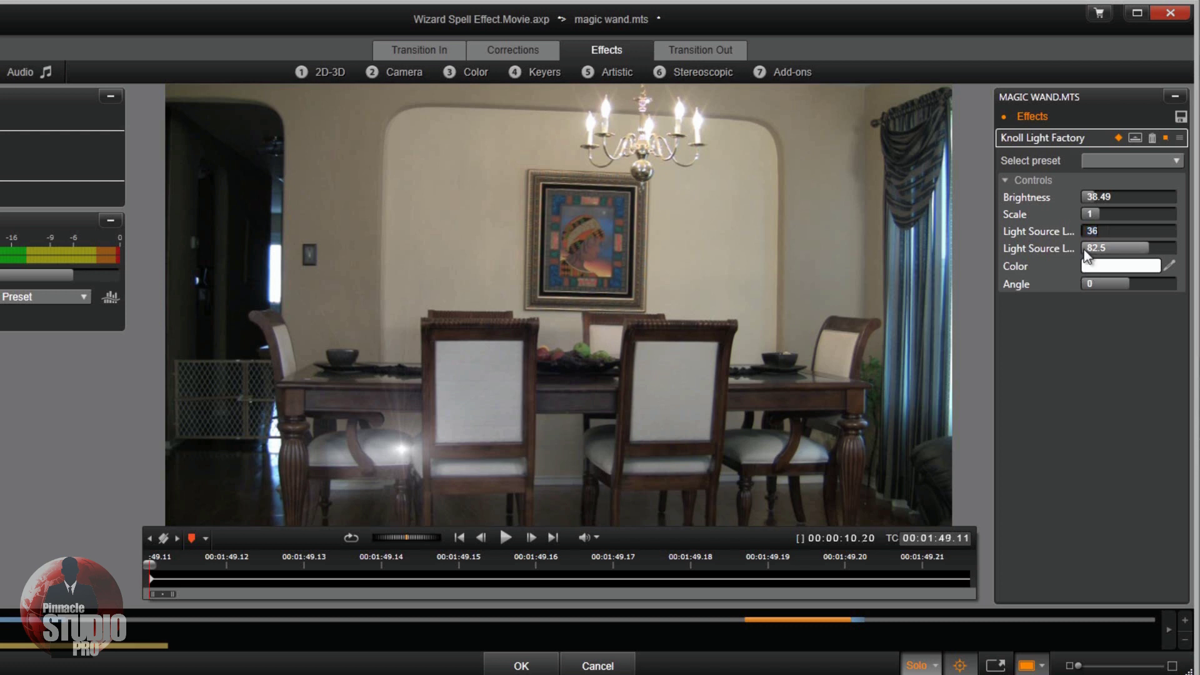
text(36.8)
key(Return)
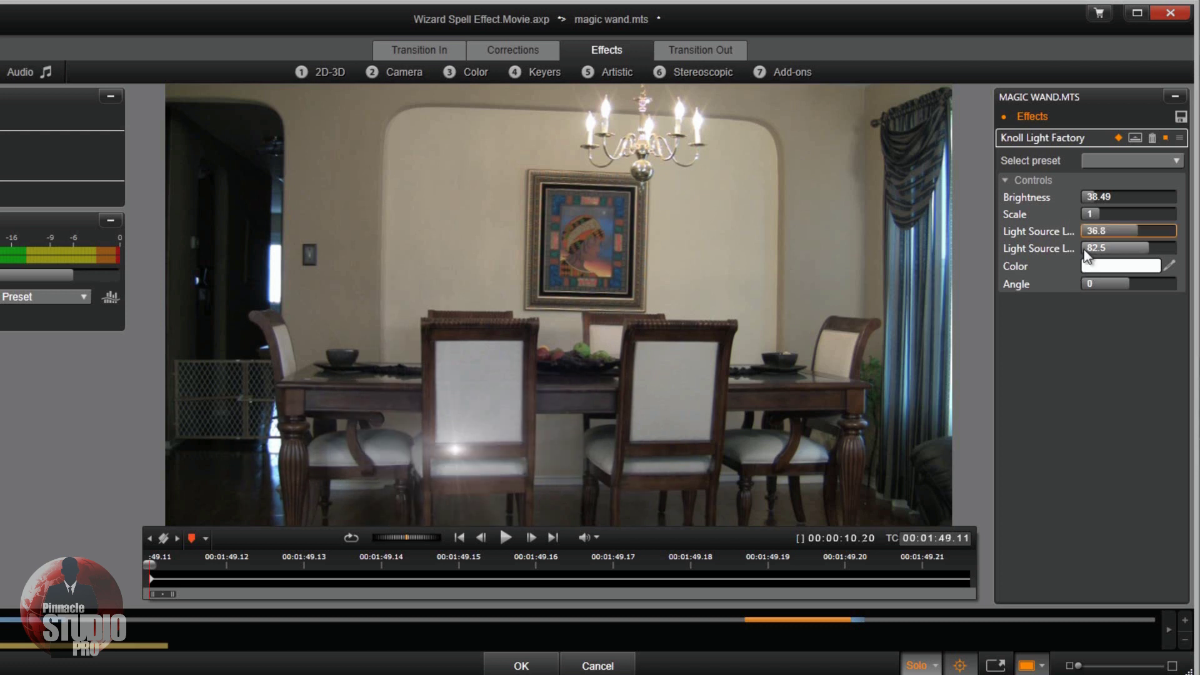
click(1084, 249)
click(1092, 248)
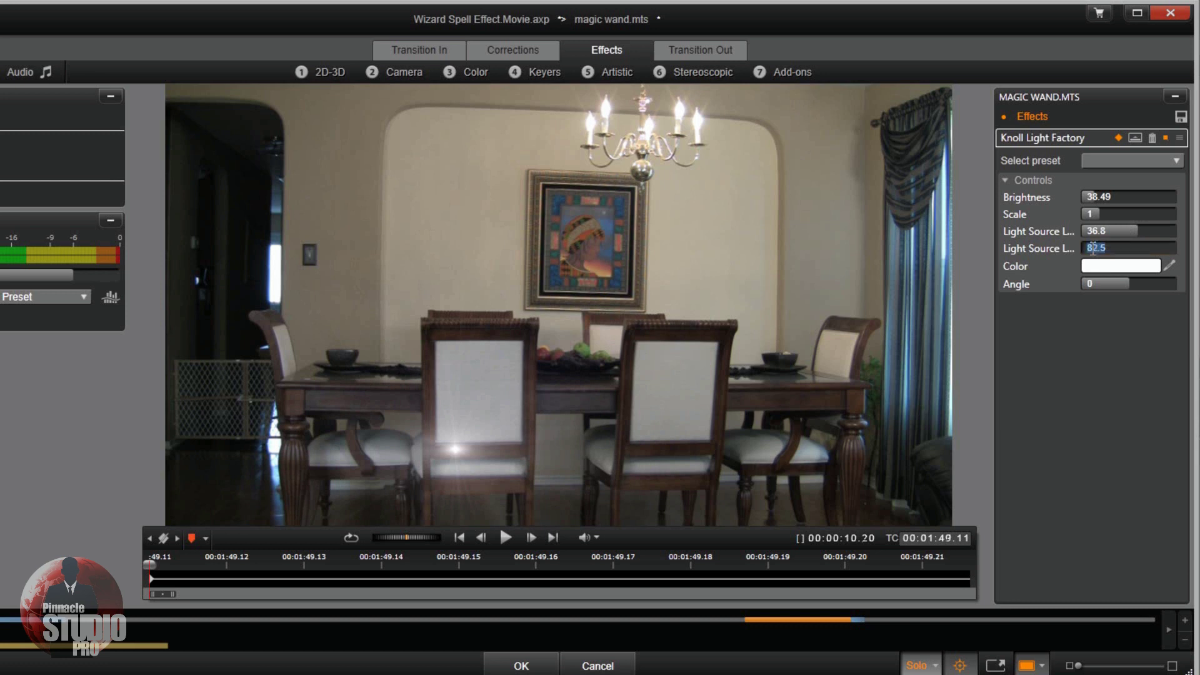
text(-11.8)
key(Return)
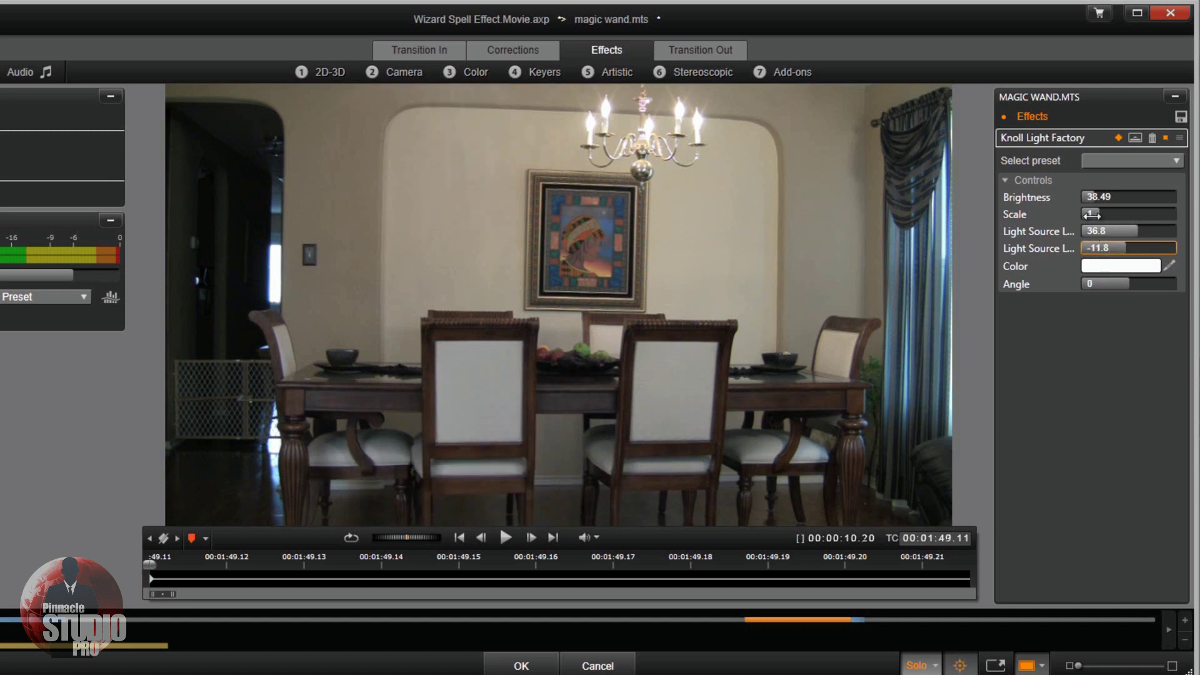
- Adjust the first keyframe's brightness to 62.96 and light source location to 33.2 and -40.6, and open the brightness value for editing
drag(1096, 198, 1108, 247)
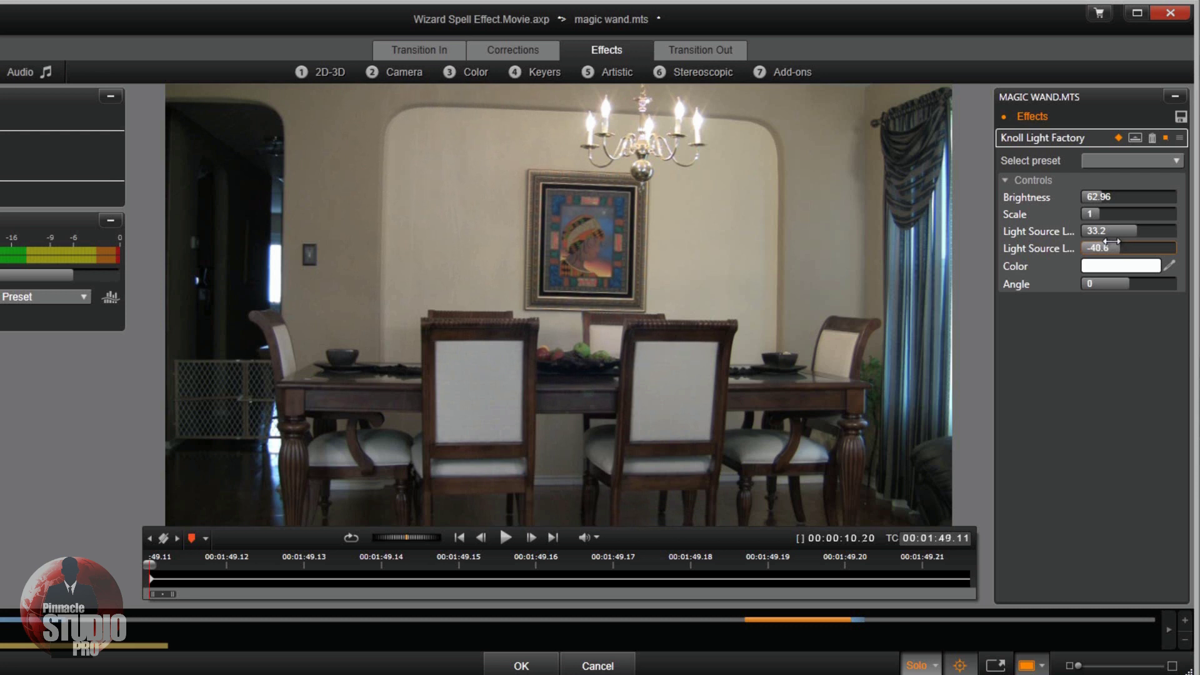
double_click(1096, 196)
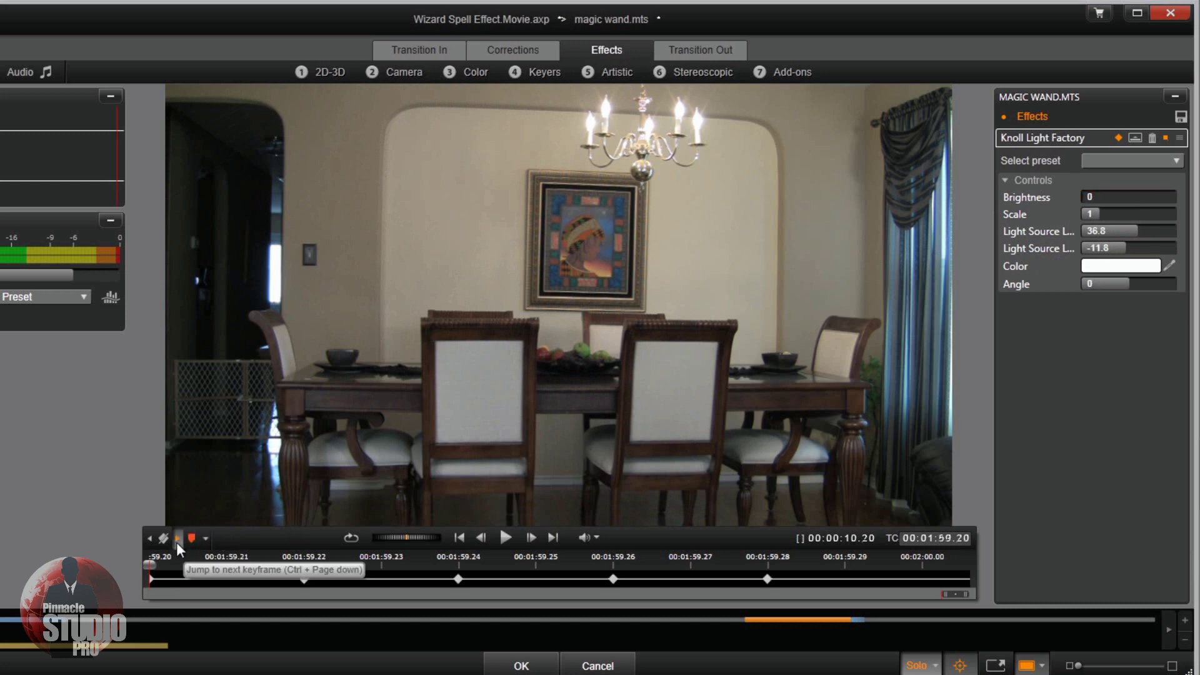
- Move to frame 00:01:59.21 and set the flare's vertical light source location to 58.7, keyframing the position there
click(176, 539)
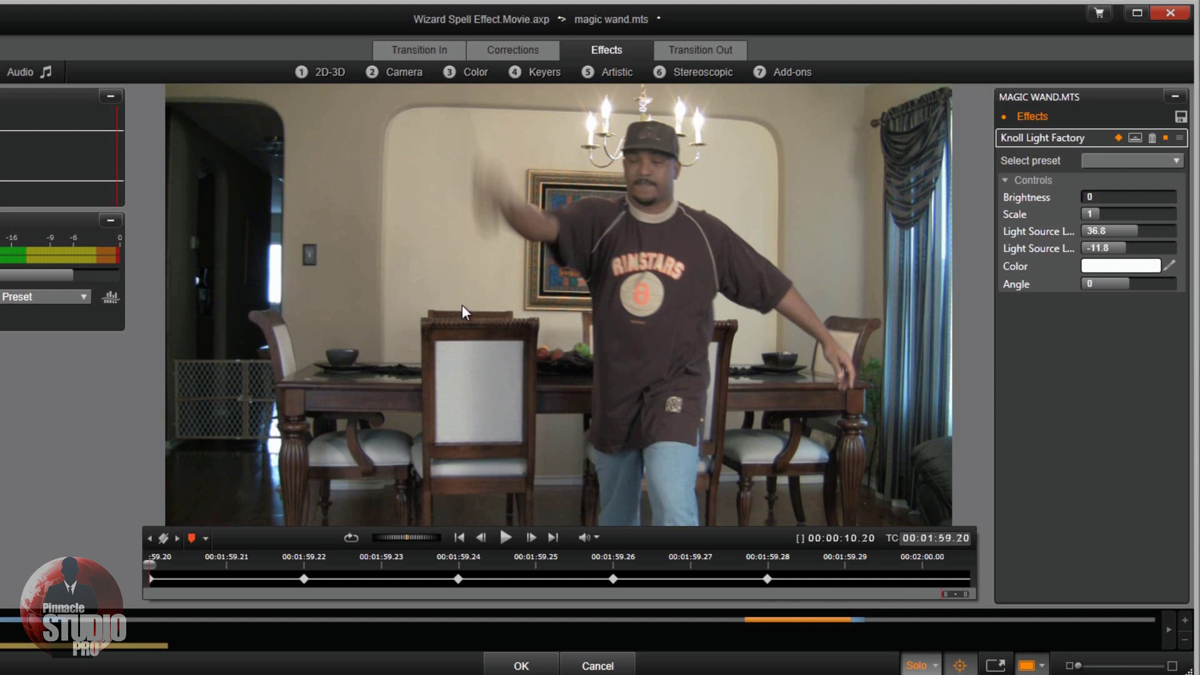
click(177, 538)
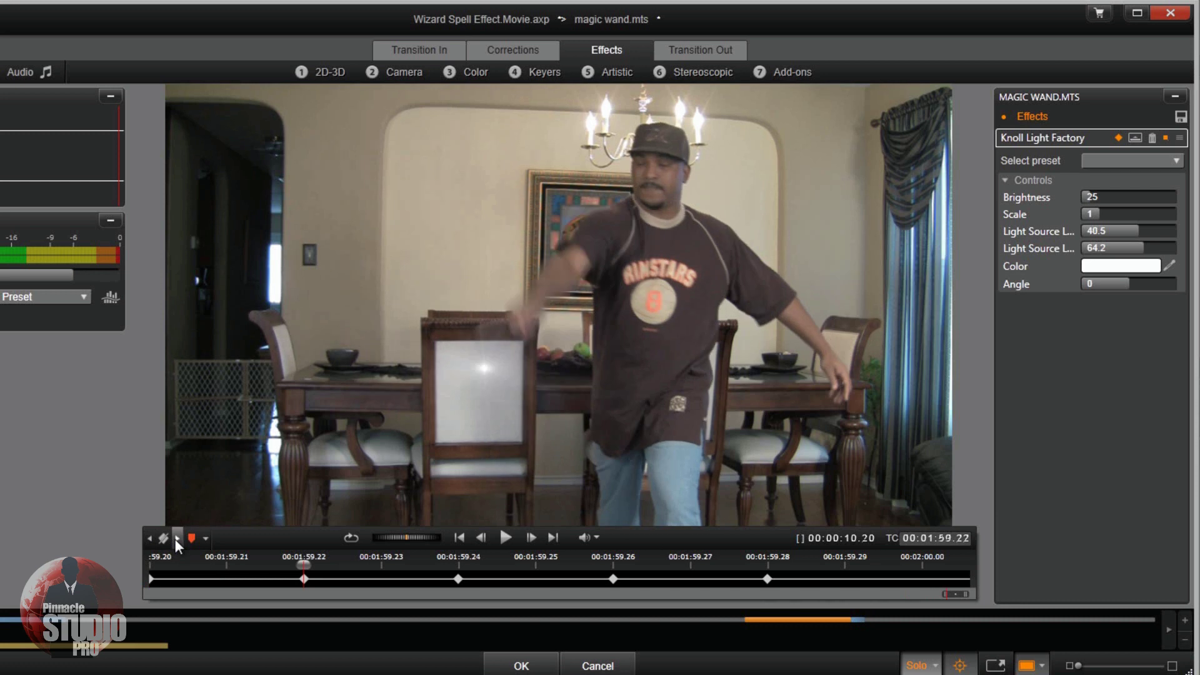
click(150, 538)
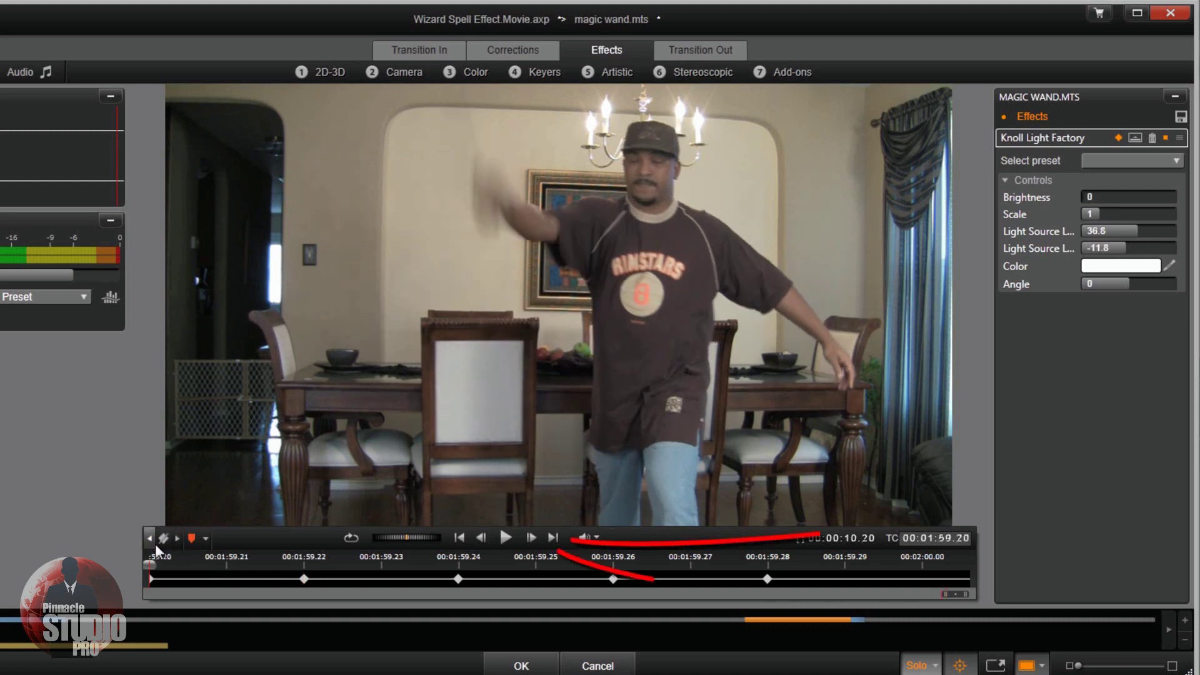
click(530, 538)
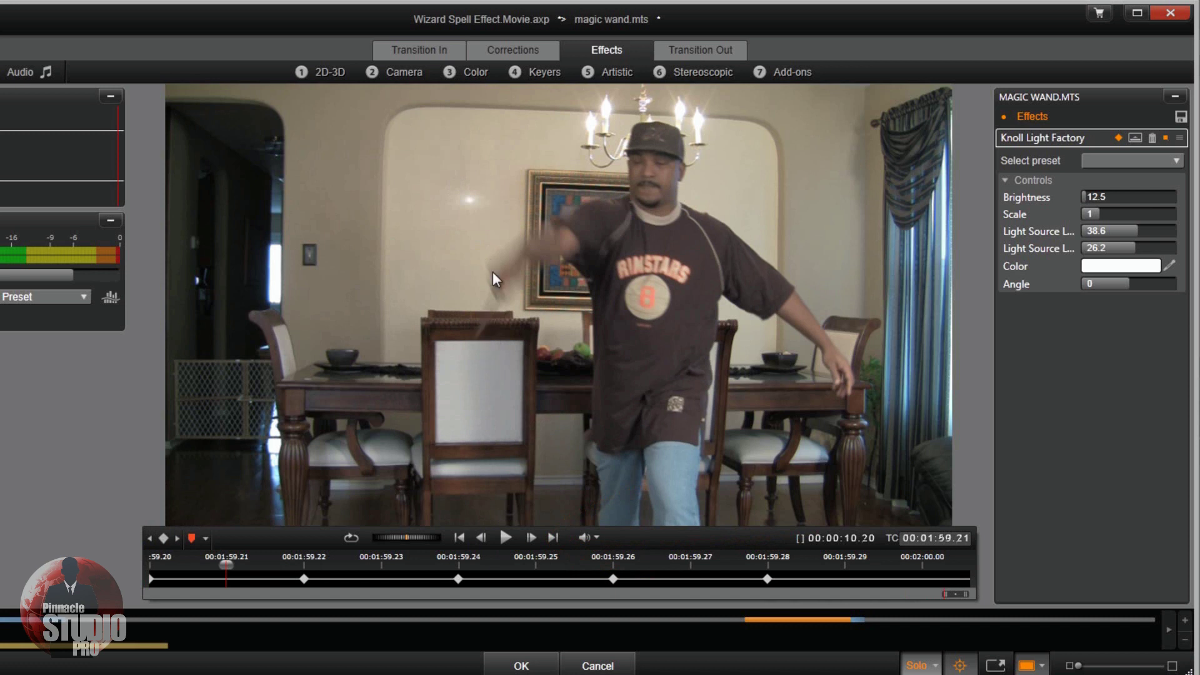
click(1136, 230)
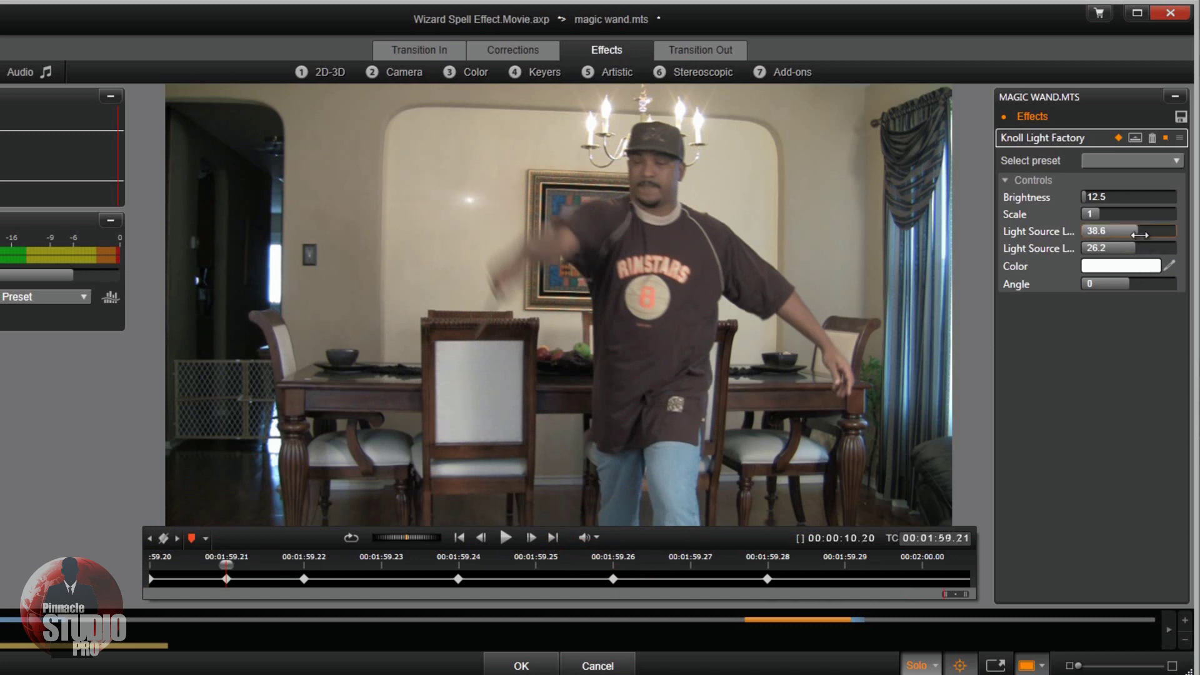
drag(1135, 248, 1153, 267)
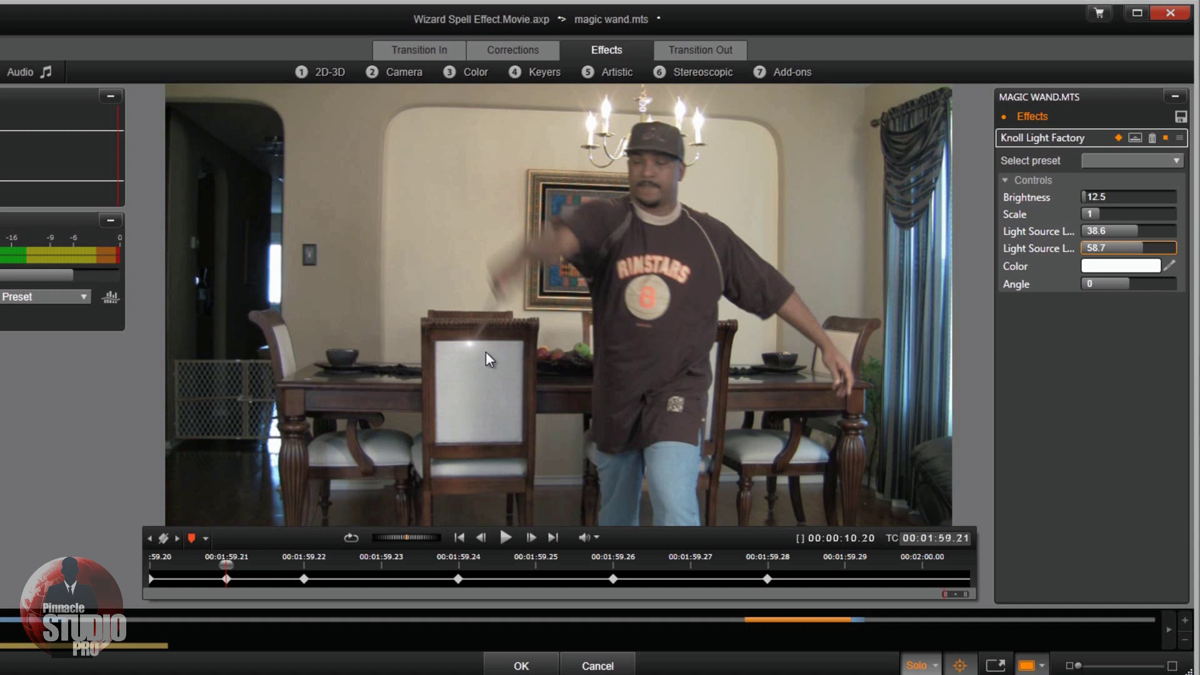
- Advance to frame 00:01:59.23 and set the light source location to 43.3 horizontally and 75.9 vertically
click(529, 538)
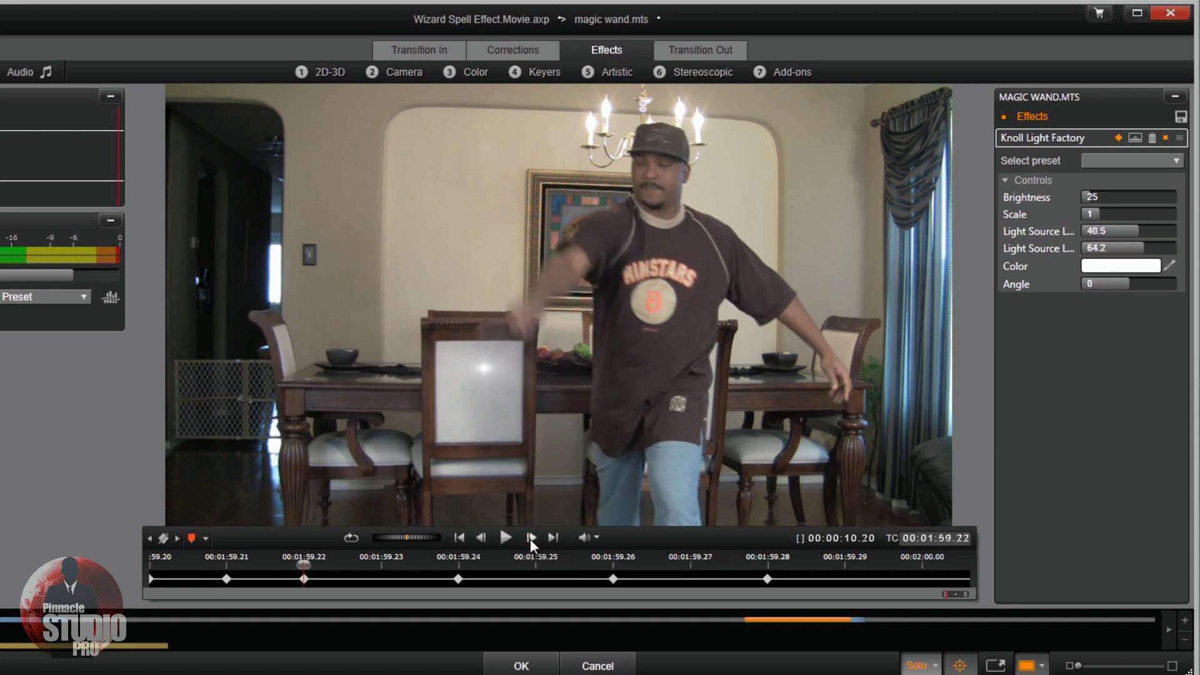
click(530, 538)
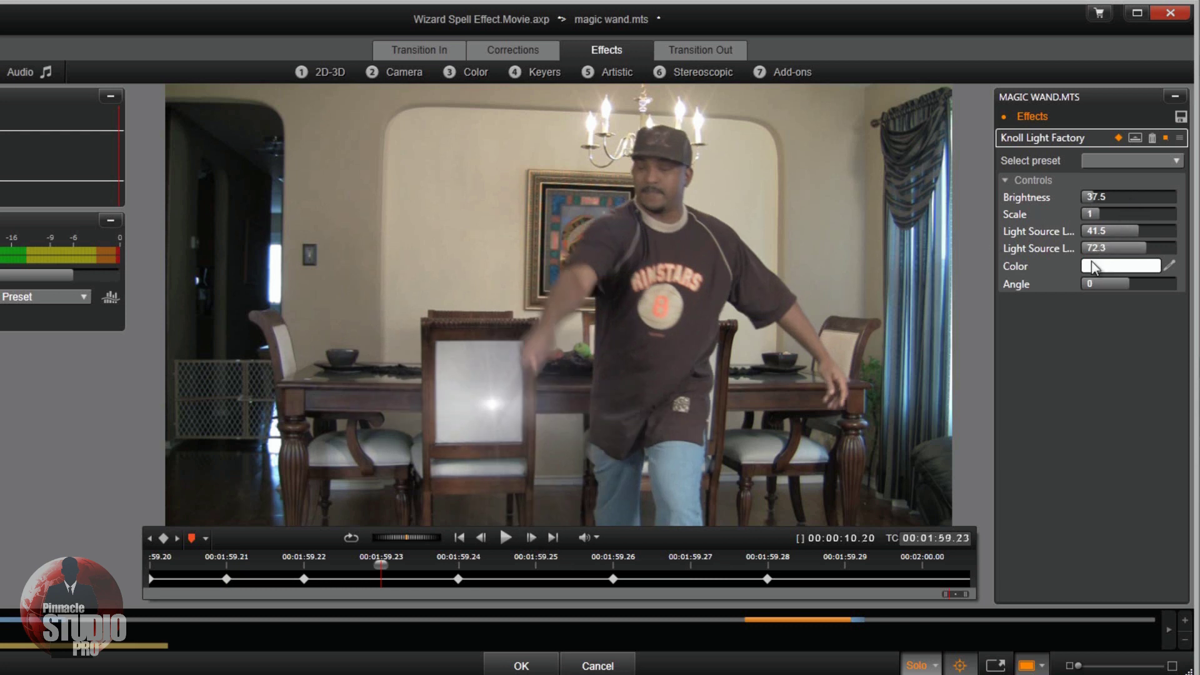
drag(1140, 230, 1142, 232)
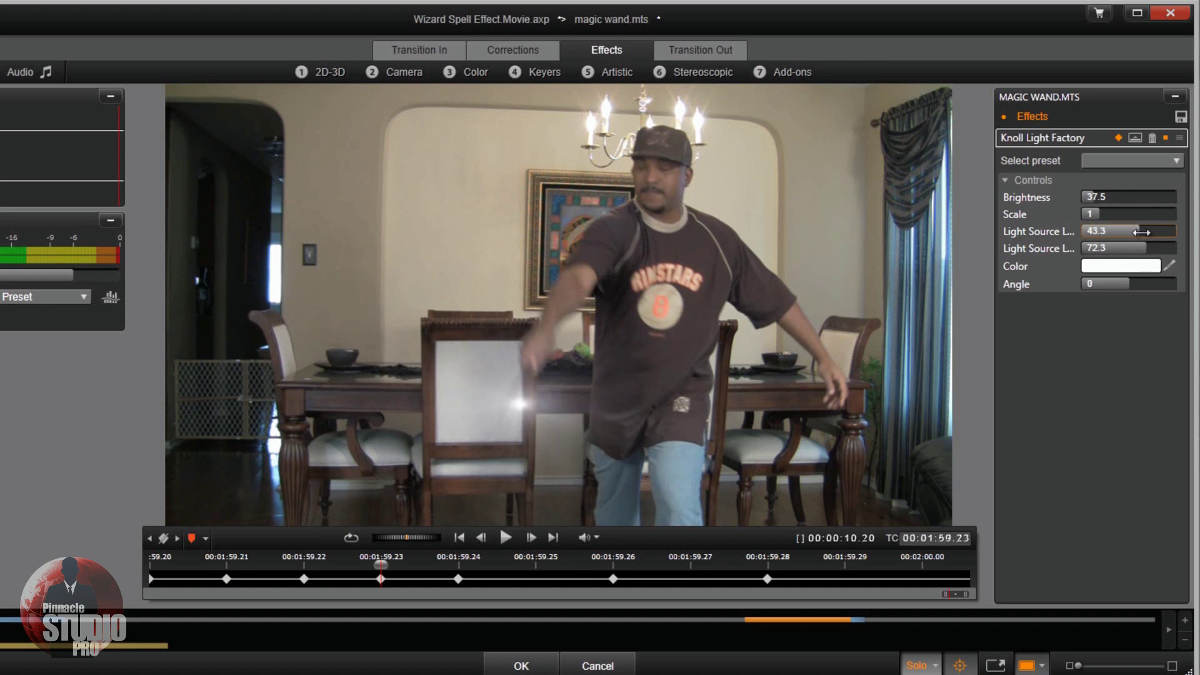
drag(1143, 248, 1143, 252)
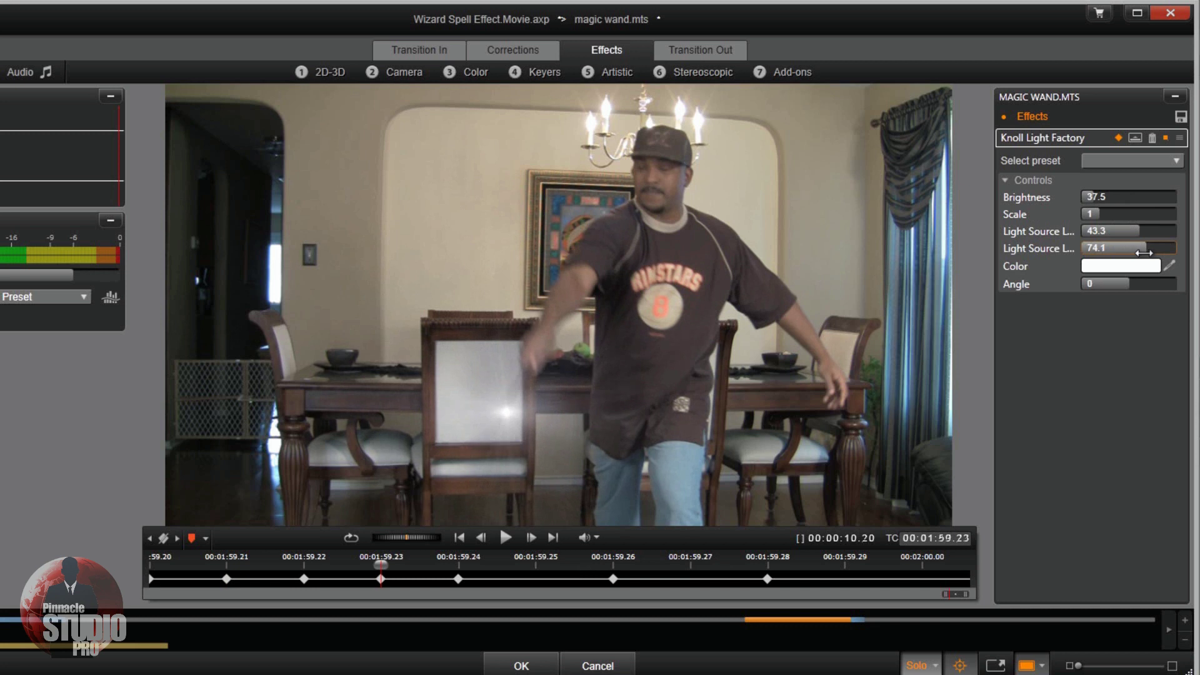
drag(1143, 253, 1151, 253)
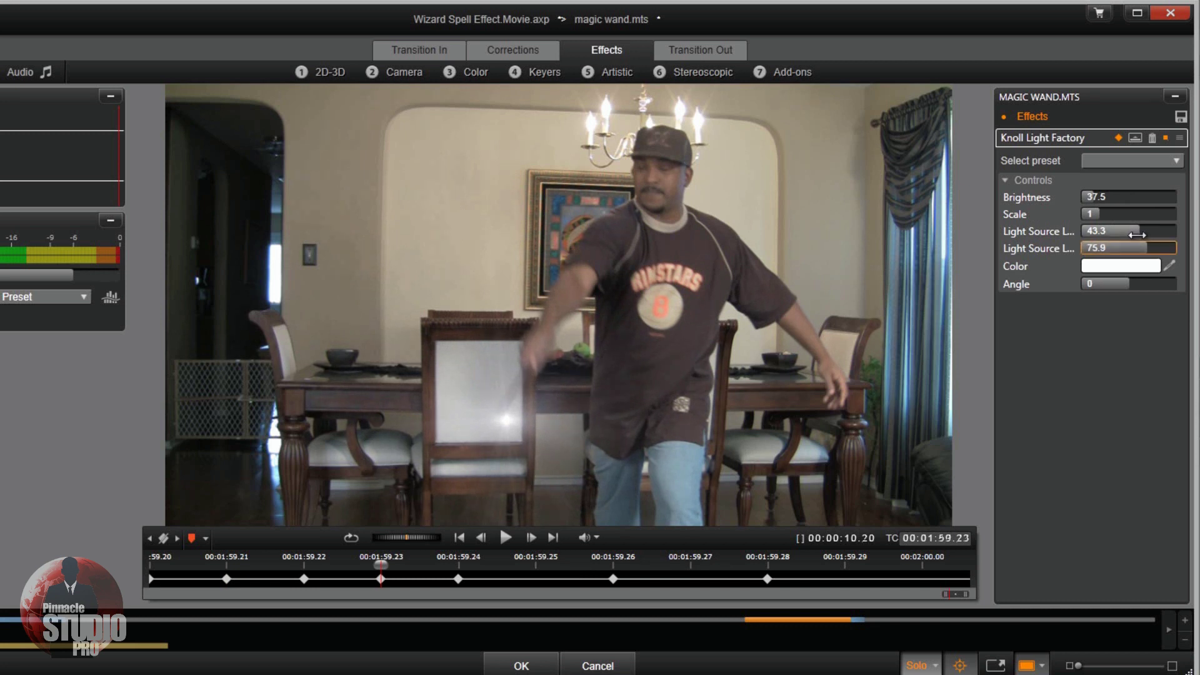
- Fine-tune the horizontal light source location at 00:01:59.23, trying 43 and 41 before setting it to 42.5
click(1136, 232)
text(43)
key(Return)
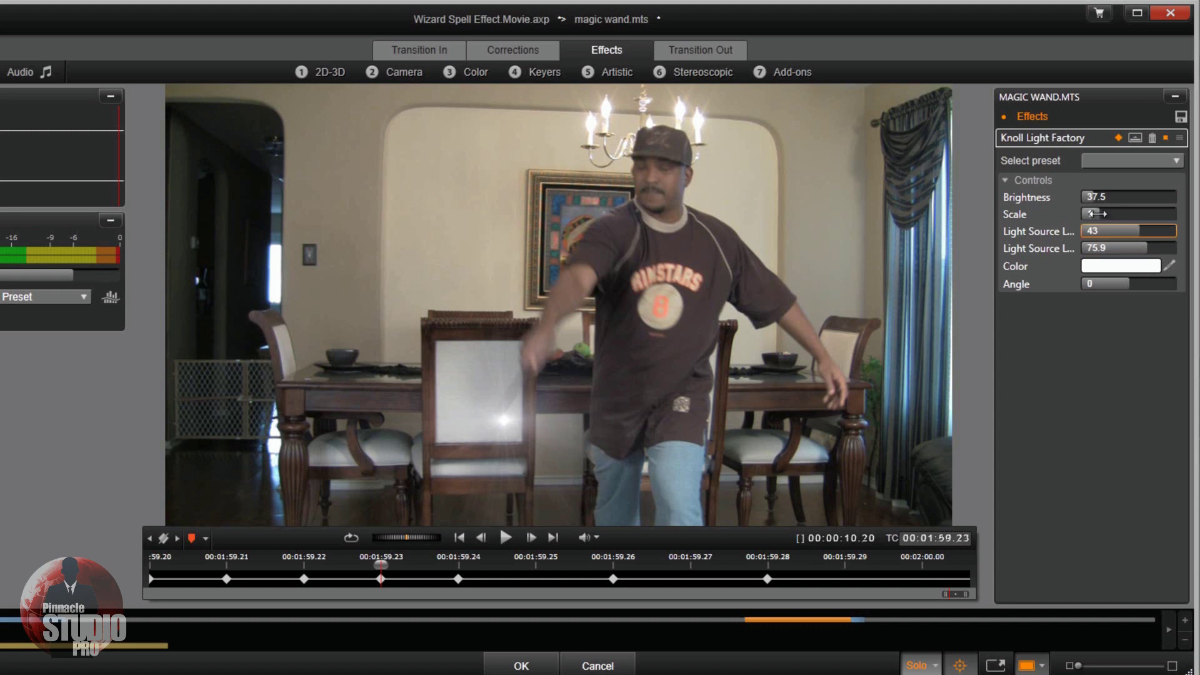
click(1104, 232)
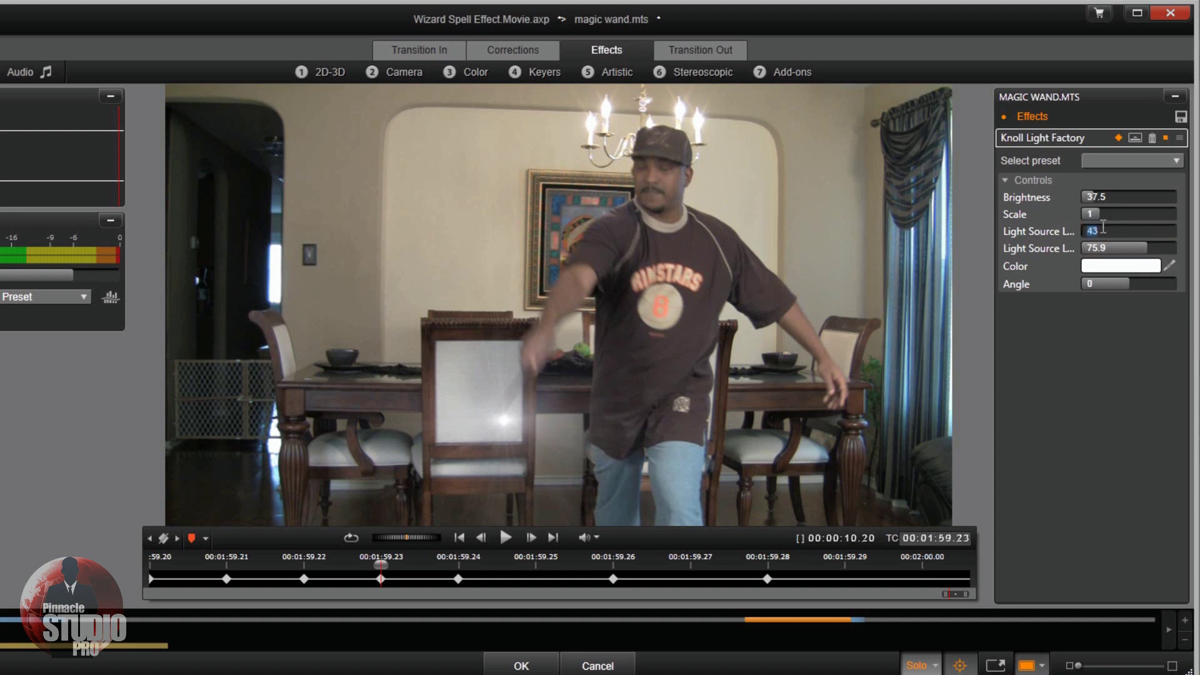
text(41)
key(Return)
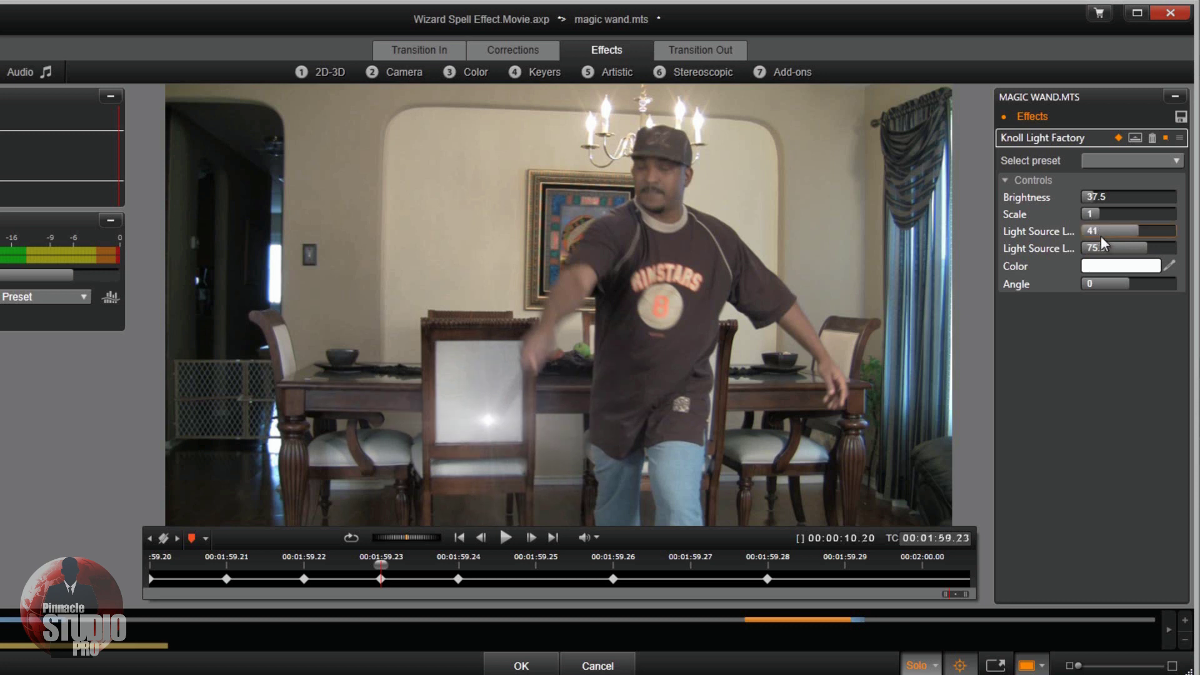
click(1101, 233)
text(42.5)
key(Return)
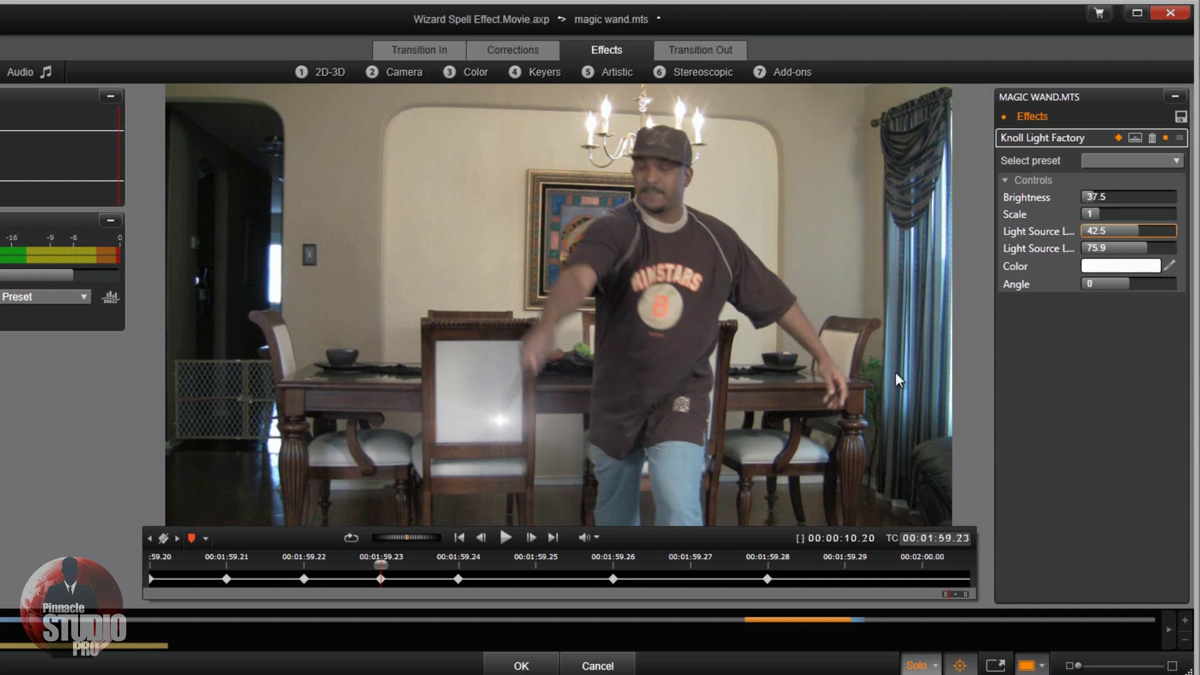
- Advance two frames to 00:01:59.25 and set the flare's horizontal light source location to 43 to match the wand tip
click(531, 538)
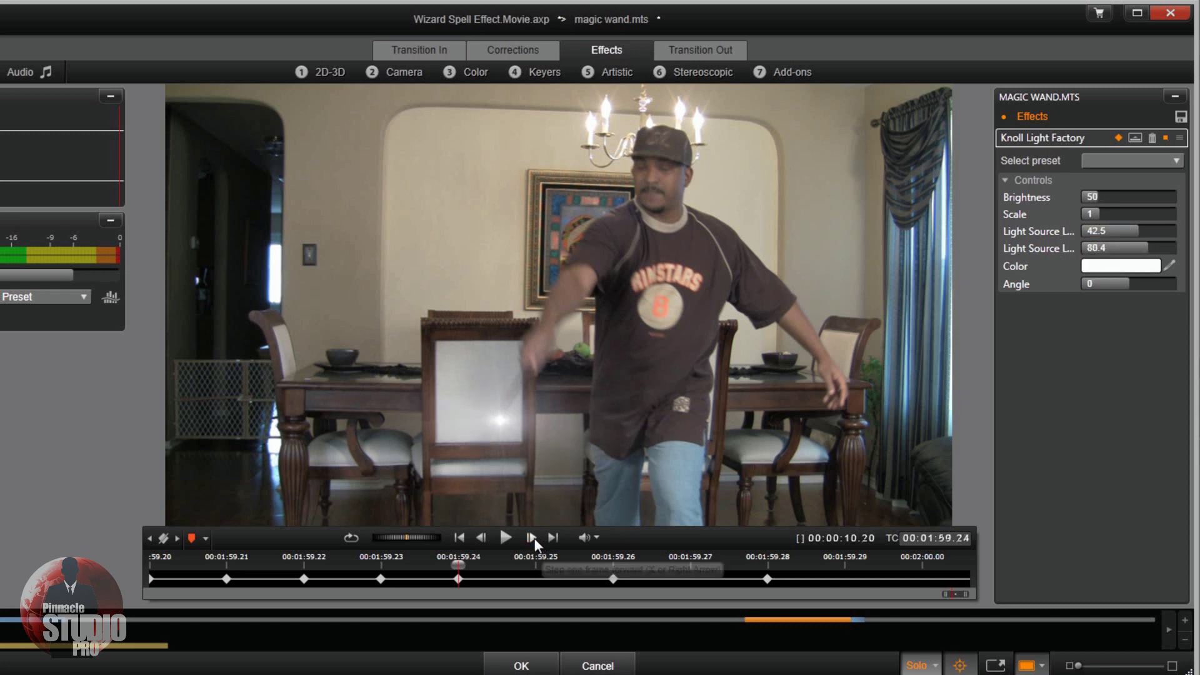
click(531, 538)
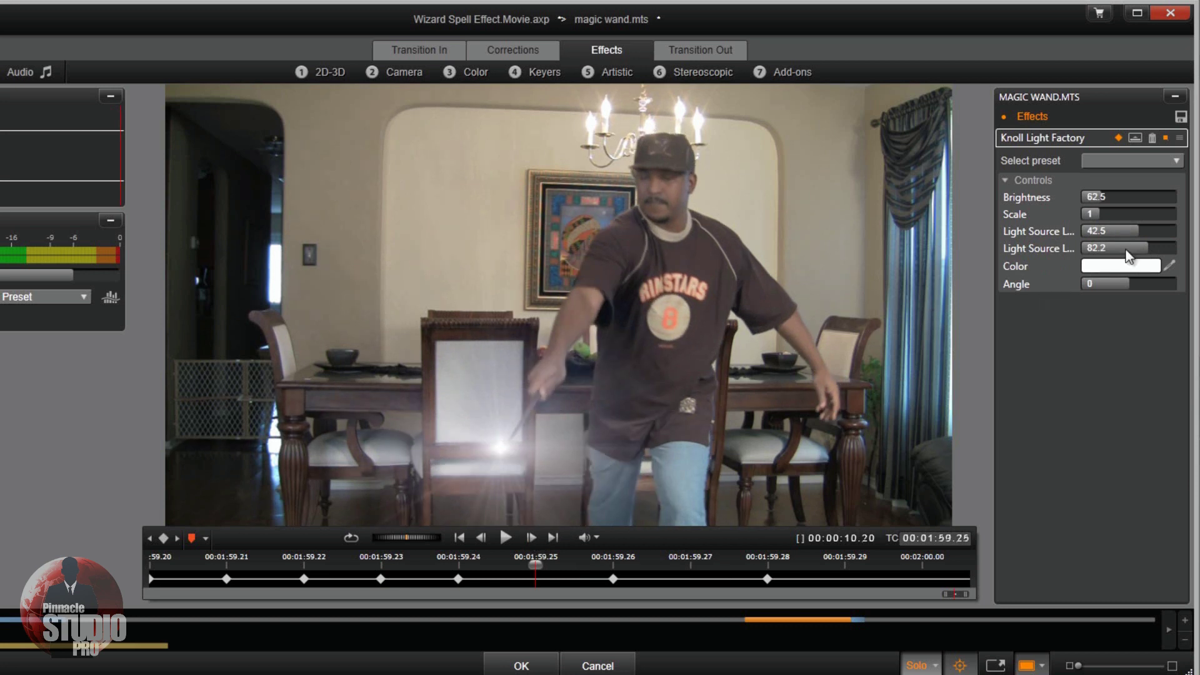
drag(1131, 234, 1113, 234)
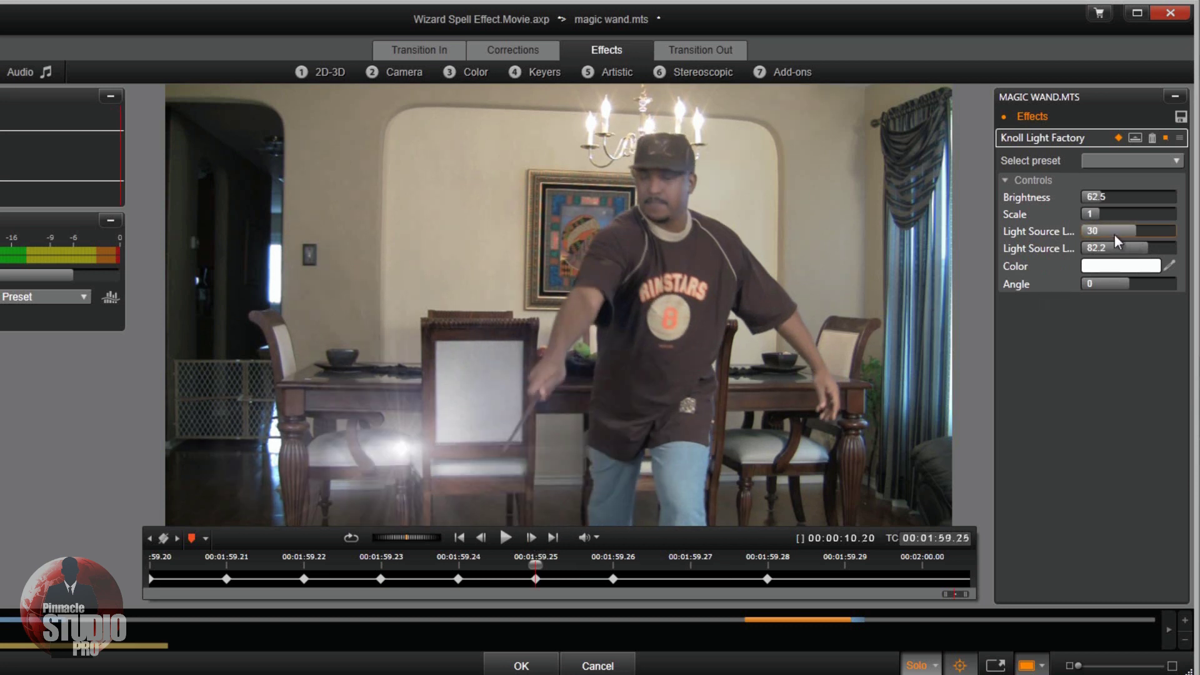
double_click(1115, 230)
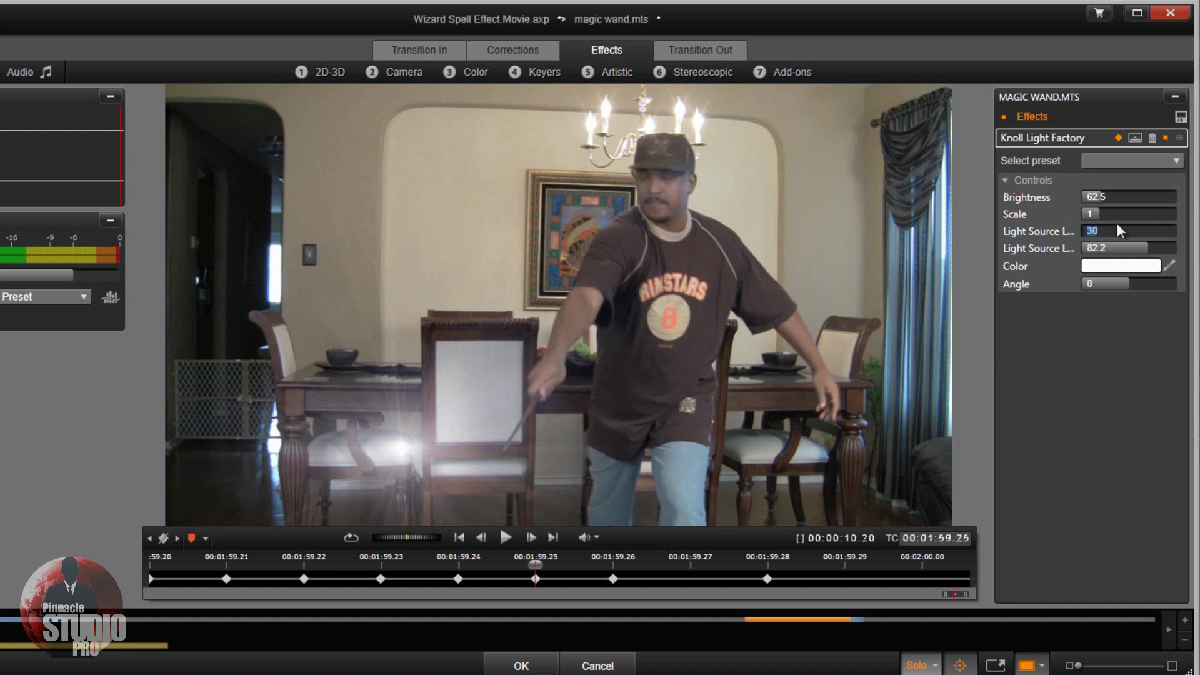
text(43)
key(Return)
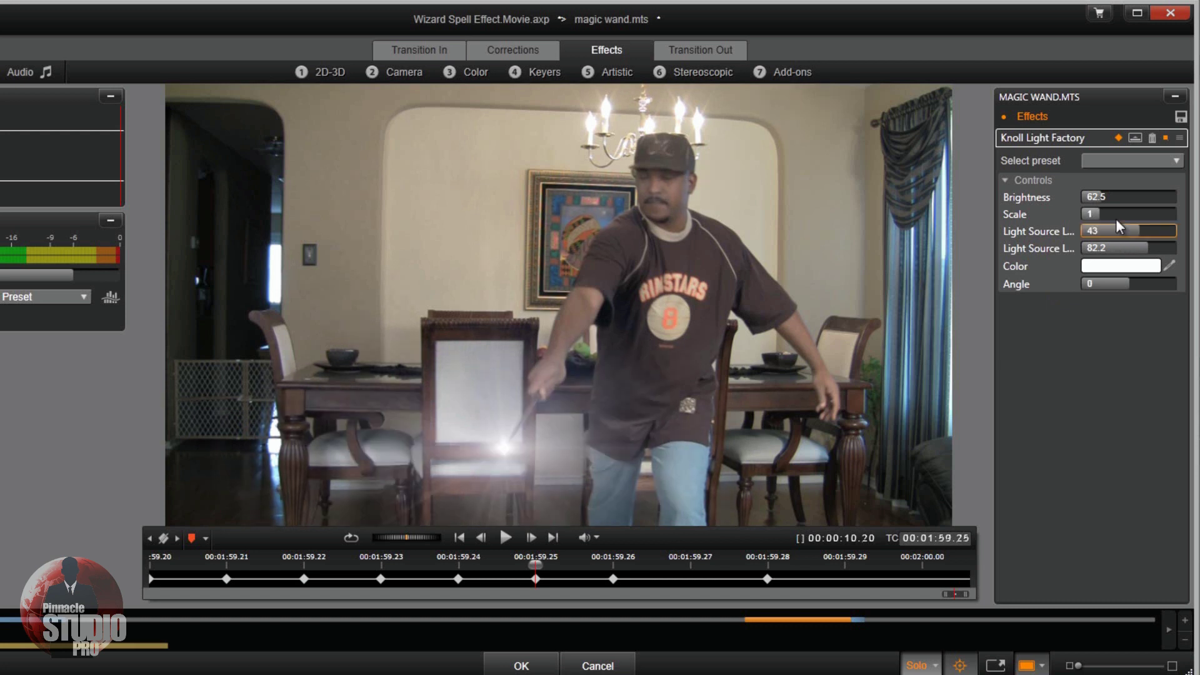
- Step forward frame by frame from 00:01:59.25 to 00:02:00.01 to check the flare's alignment with the wand tip
click(531, 537)
click(531, 537)
click(531, 537)
click(531, 537)
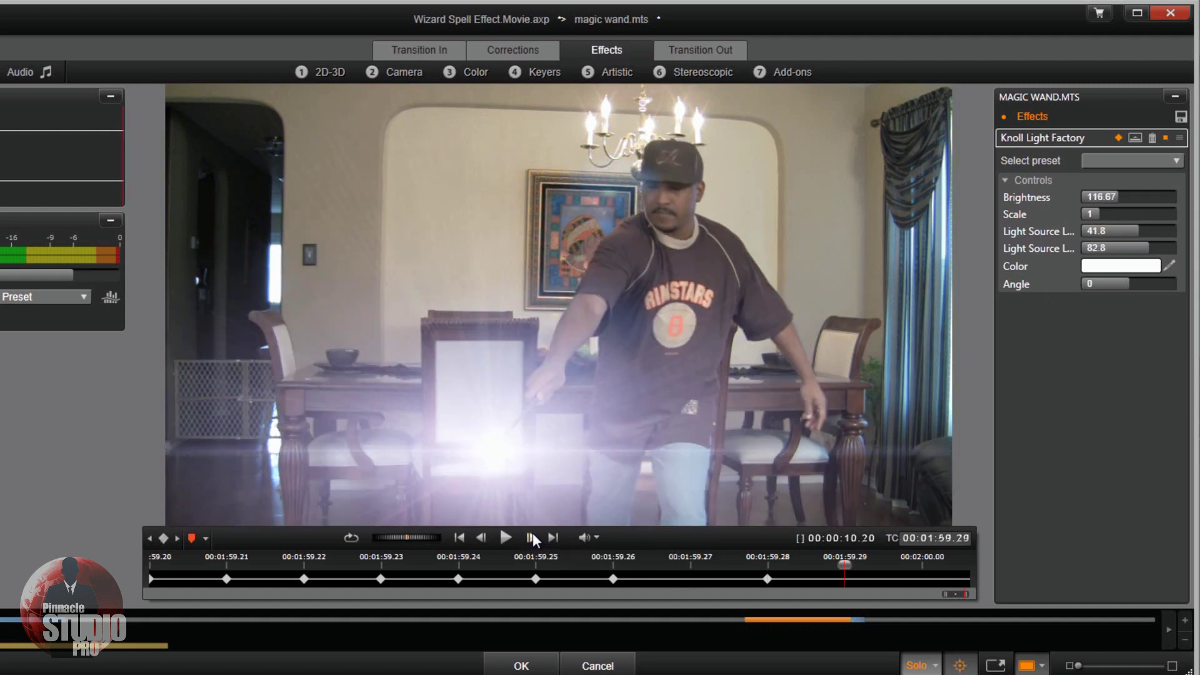
click(531, 538)
click(531, 538)
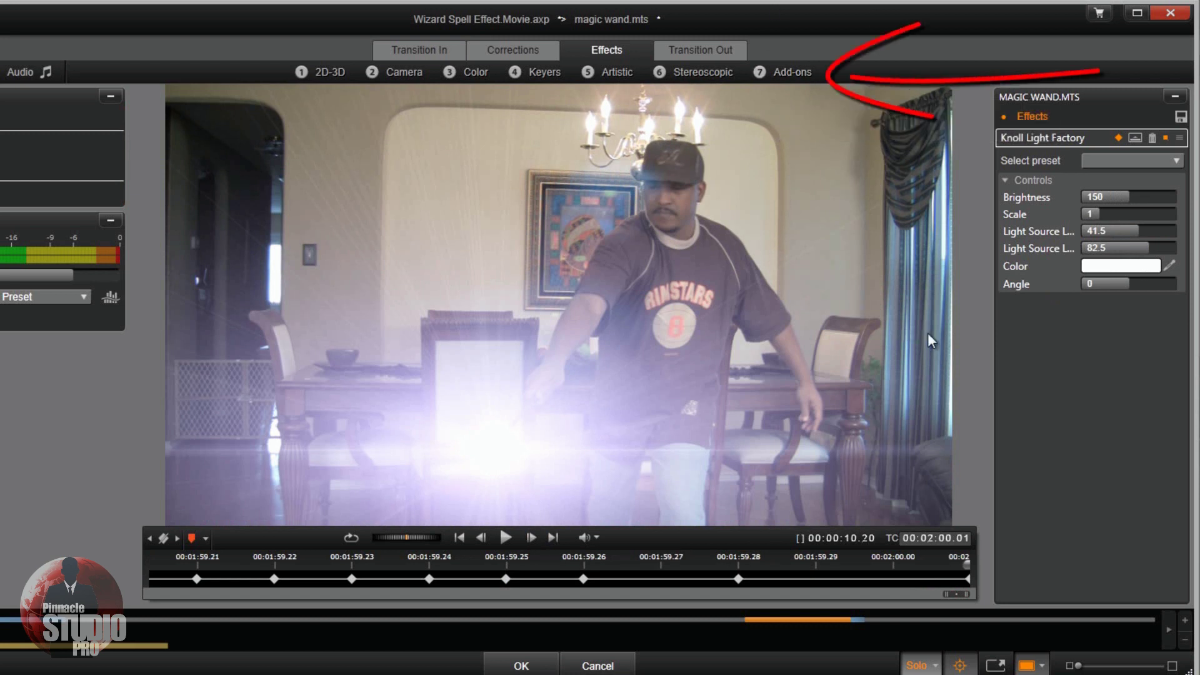
- Add the Shine effect from the Red Giant Motion Graphics Toolkit add-ons to the clip and open its Colorize settings
click(786, 70)
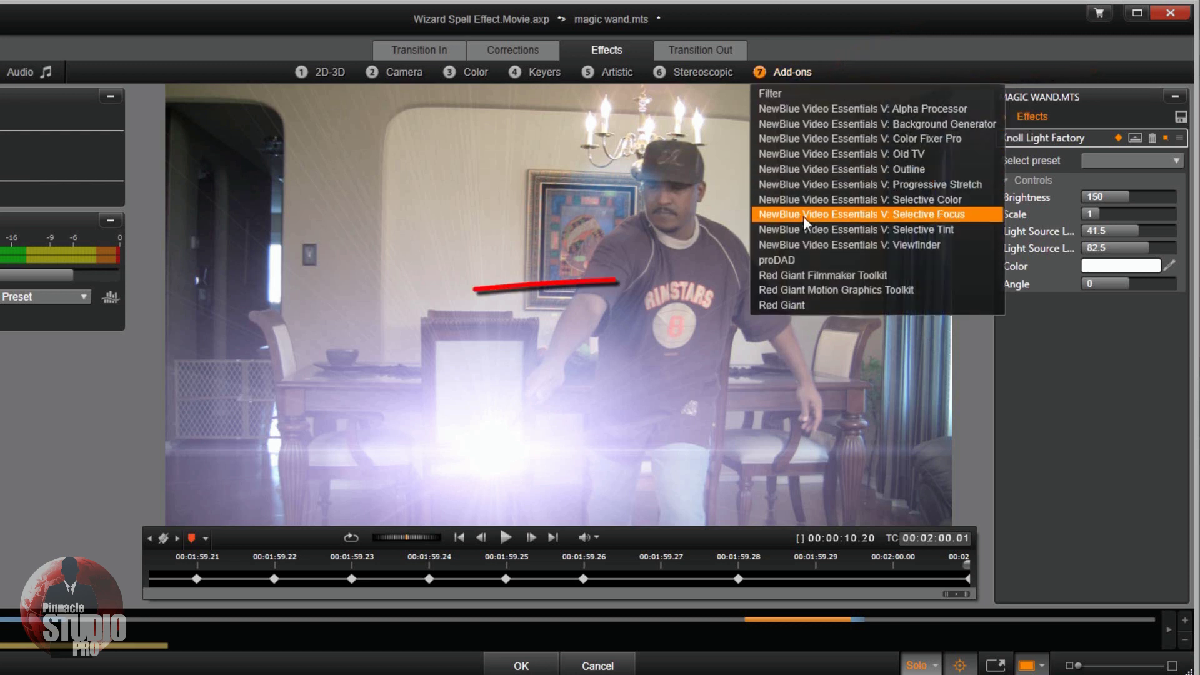
click(861, 292)
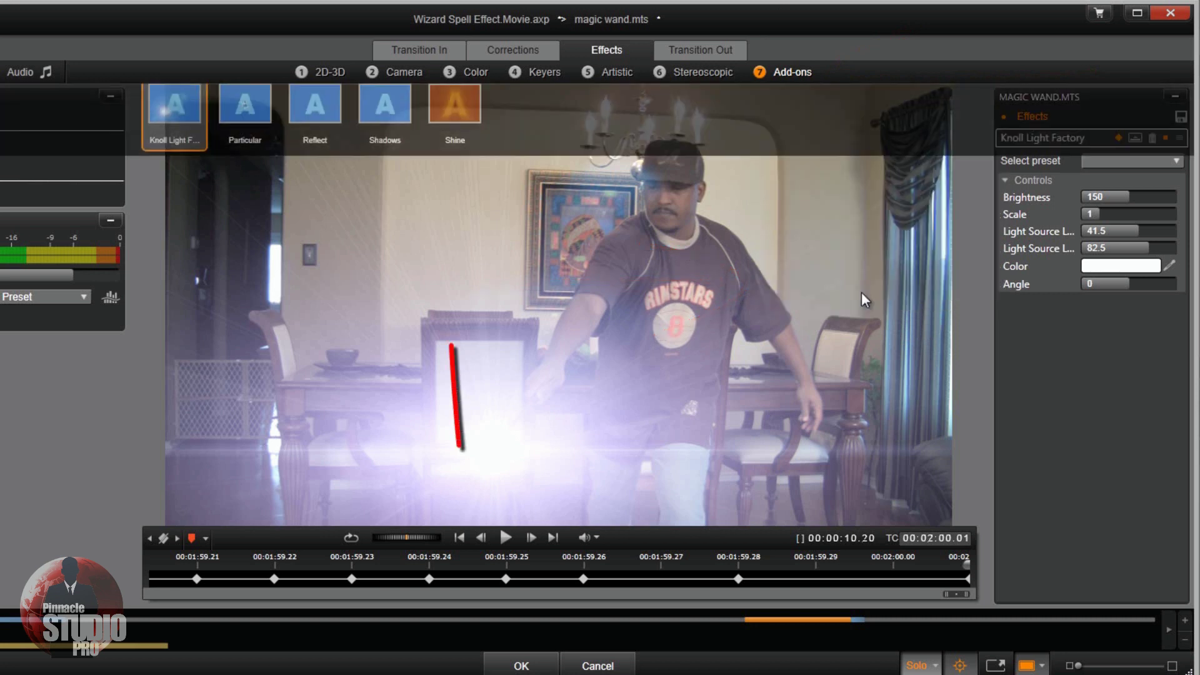
mouse_move(448, 119)
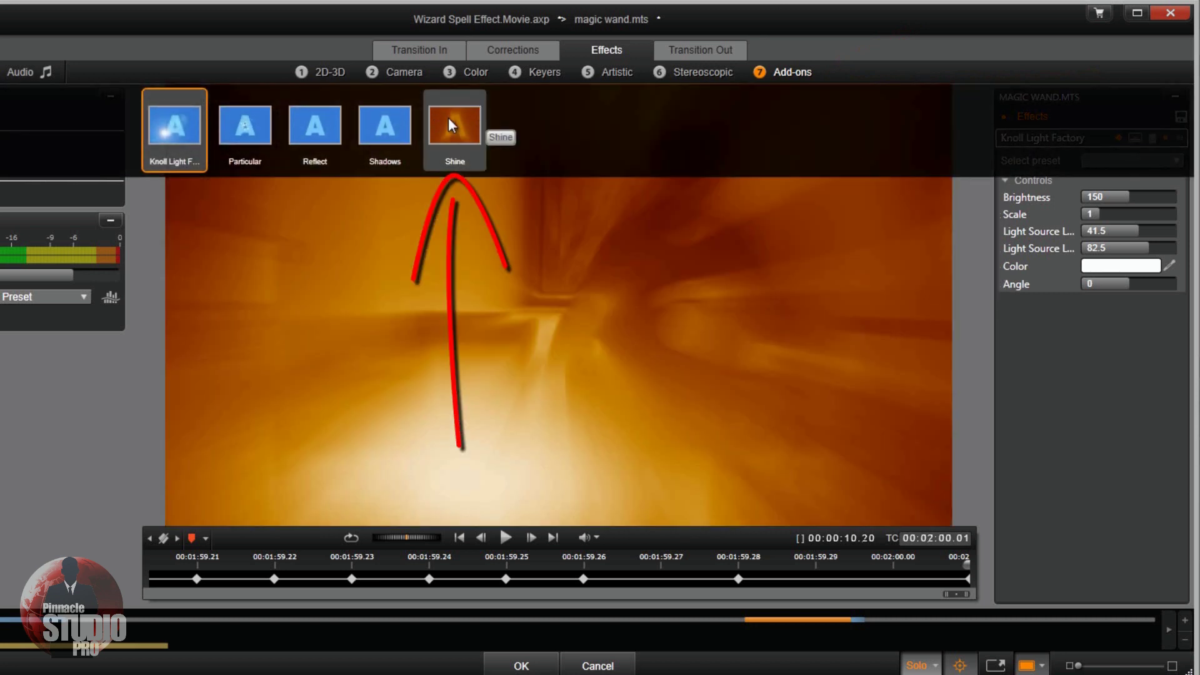
click(449, 122)
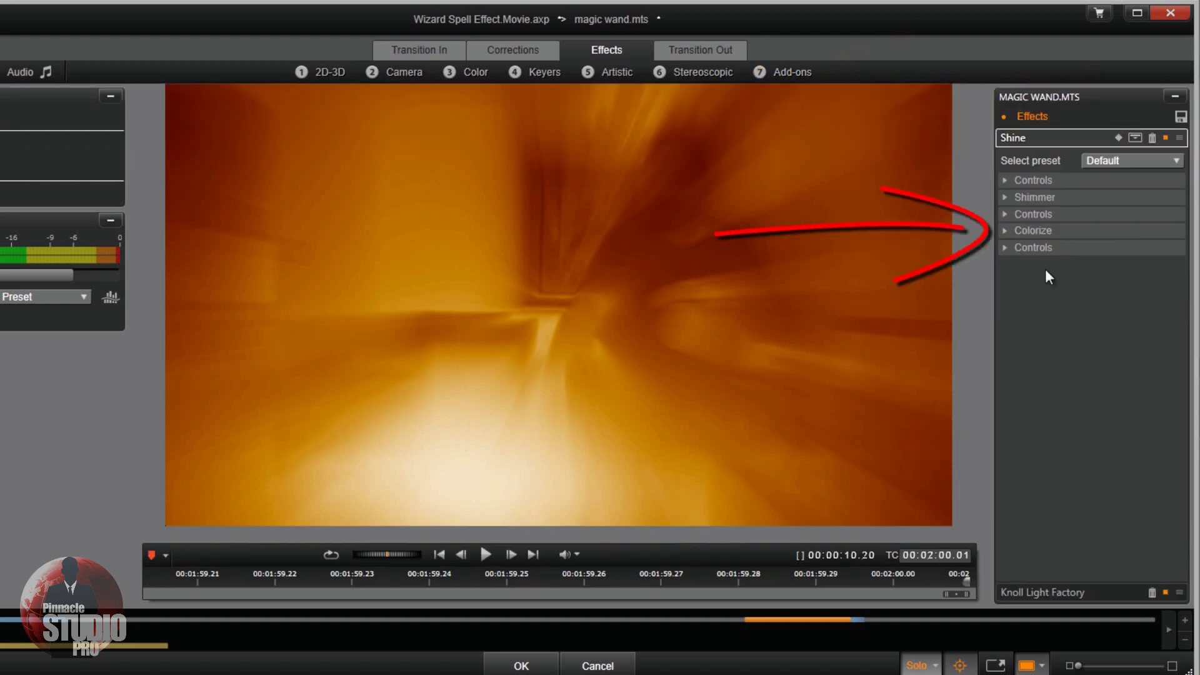
click(1004, 232)
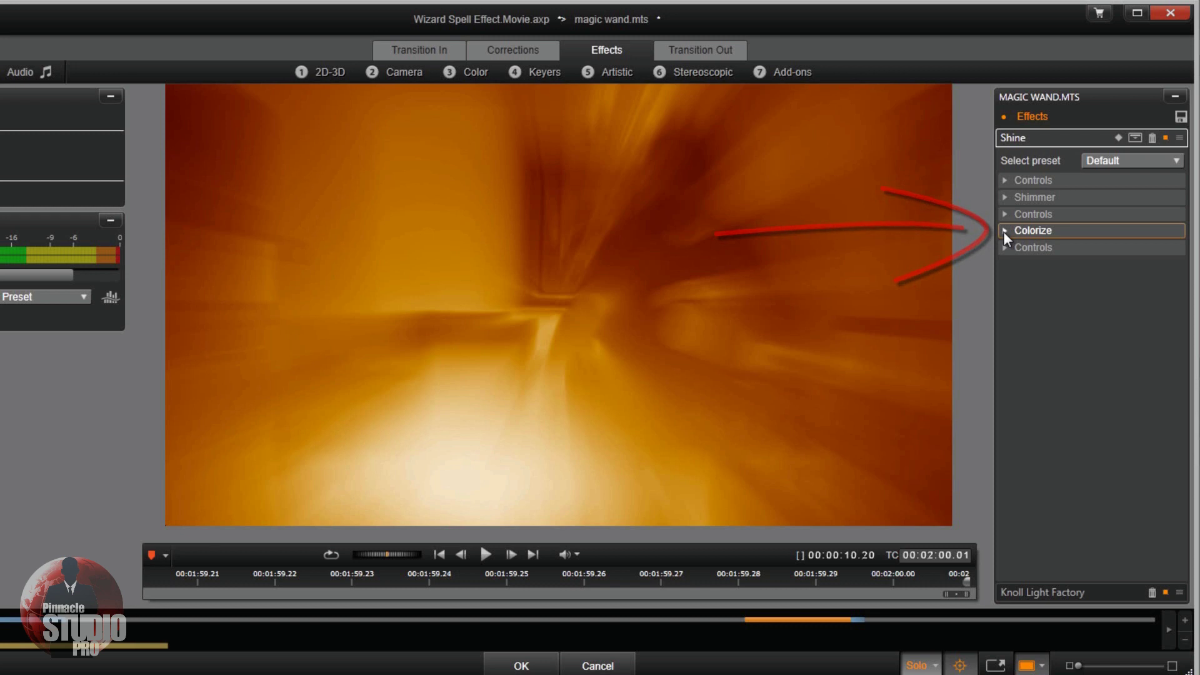
- Set the Shine effect's Colorize option to None to remove its orange tint
click(1003, 232)
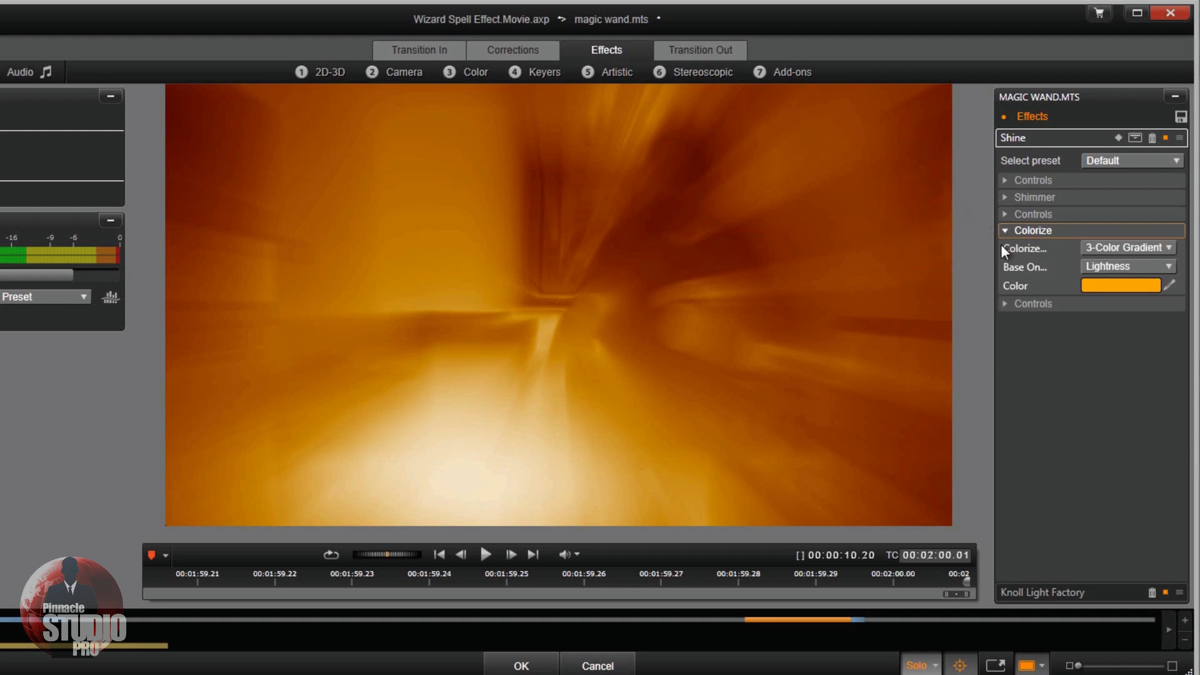
click(1165, 250)
click(1131, 266)
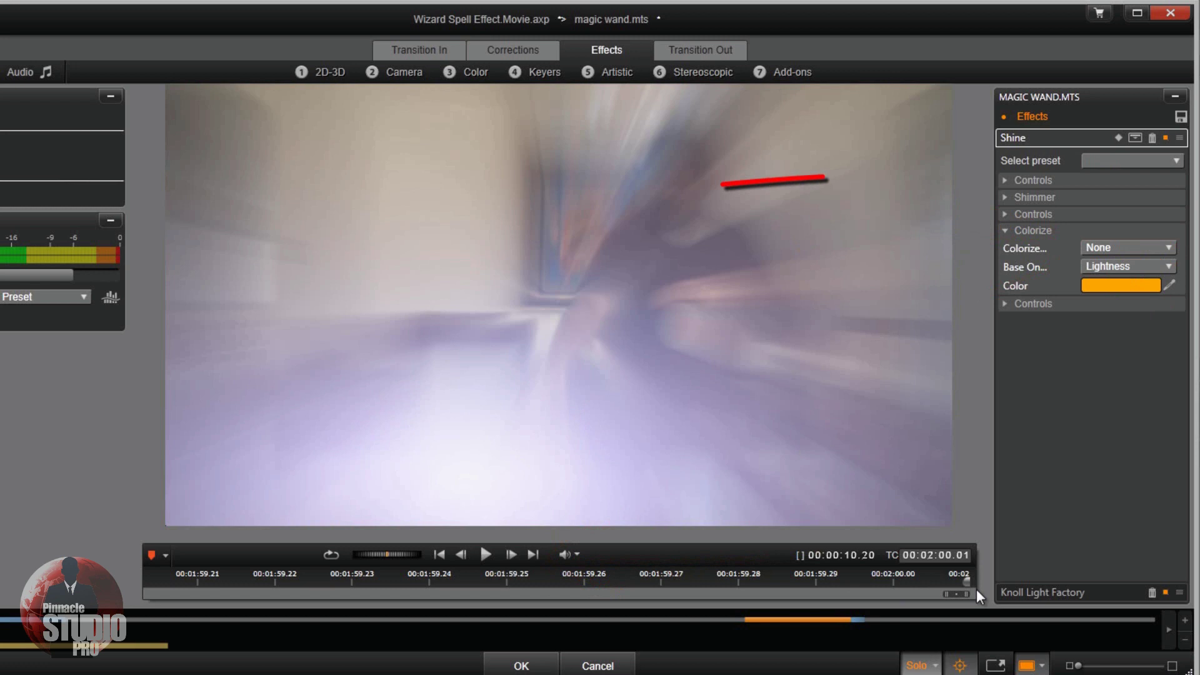
- Open Shine's first Controls group and set the Ray Length to 1.1
click(1004, 180)
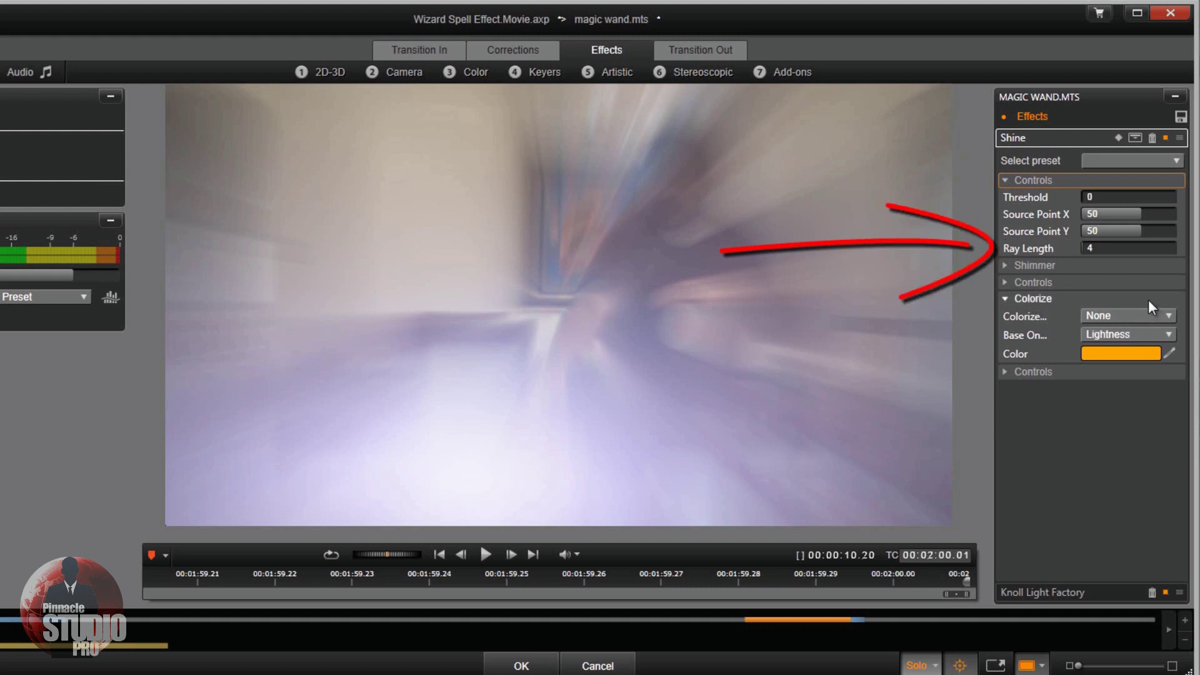
click(1095, 249)
double_click(1096, 248)
text(1.)
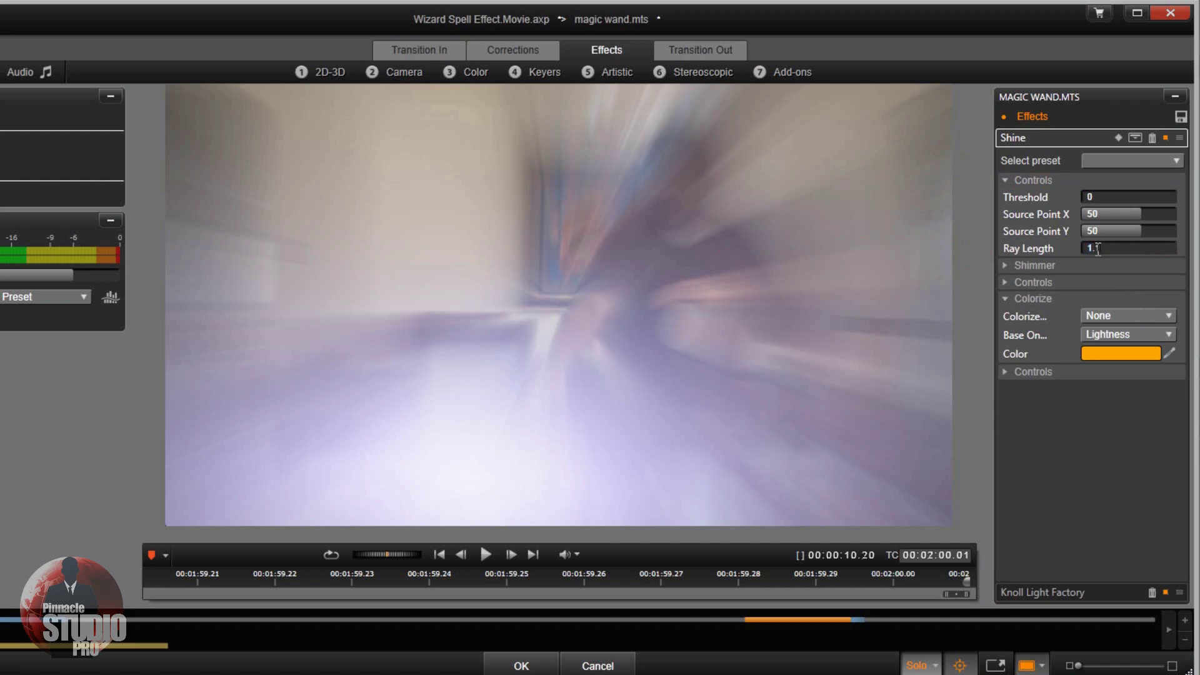
text(1)
key(Return)
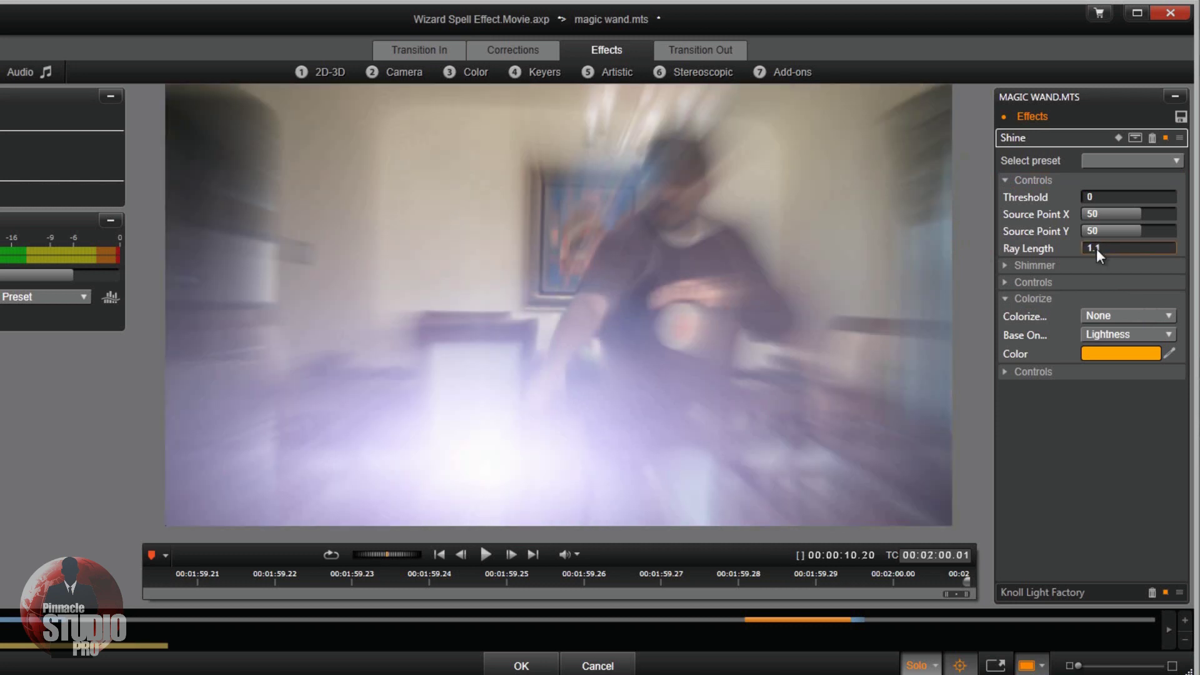
- Enable keyframing for Shine and step back four frames to 00:01:59.27
click(1118, 137)
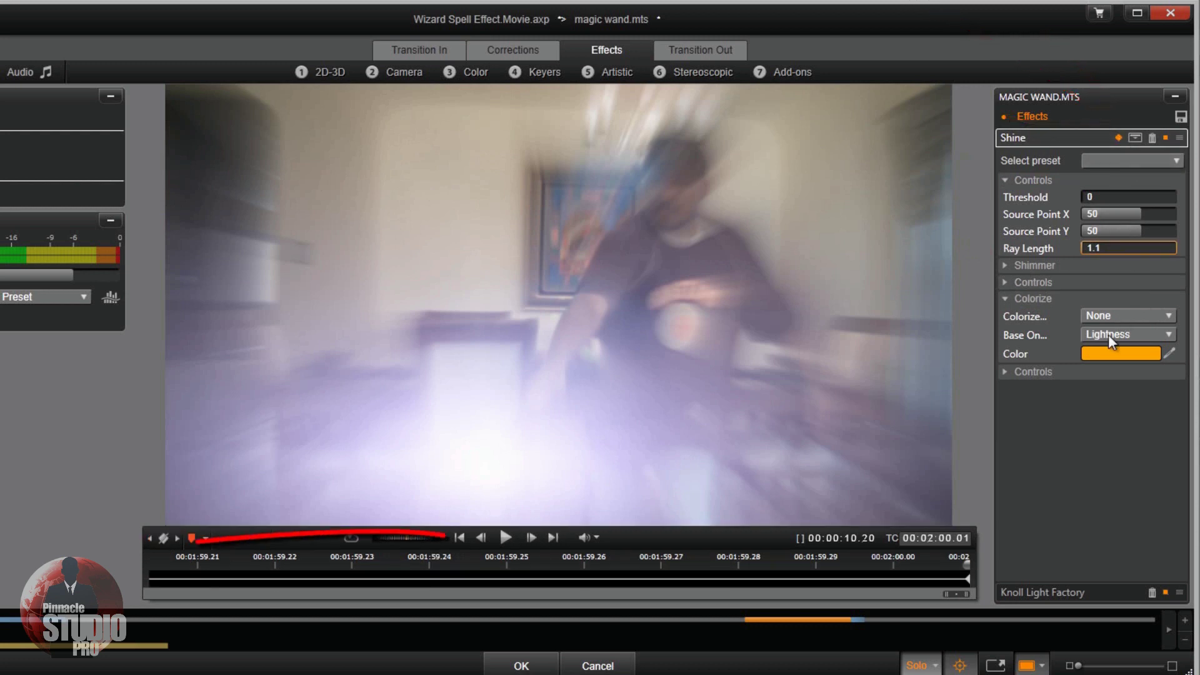
click(480, 538)
click(479, 537)
click(480, 537)
click(480, 537)
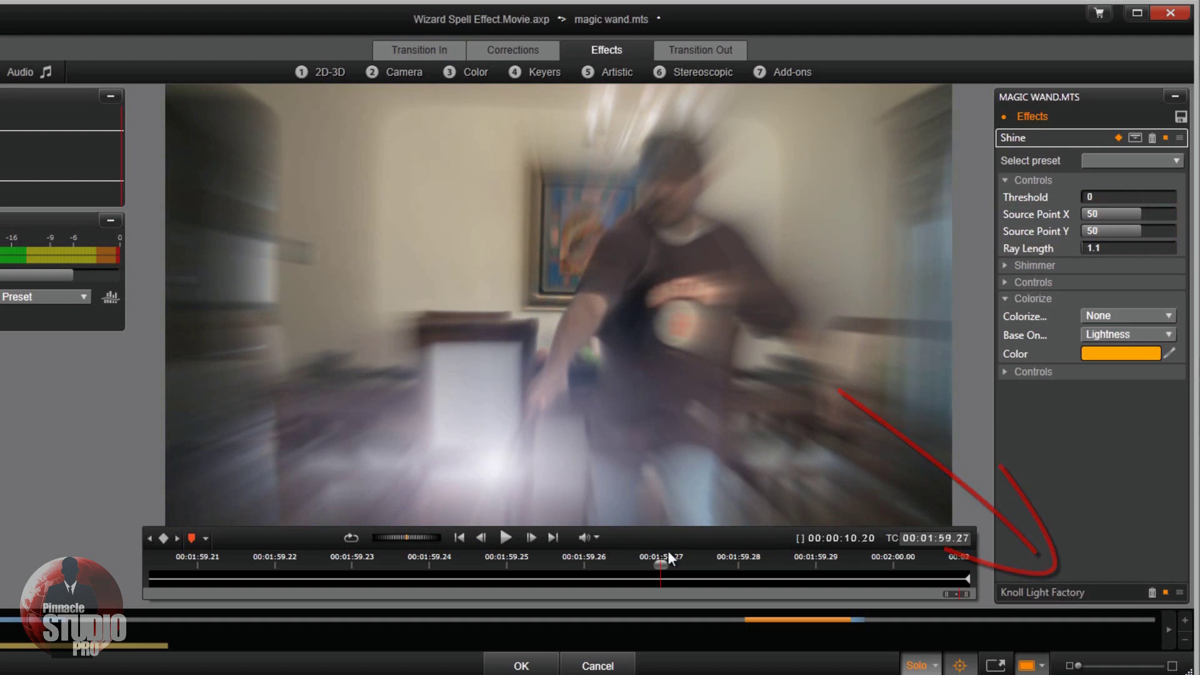
- Match Shine's source point to the Knoll Light Factory flare location at 00:01:59.27, with X at 42.3 and Y at 83.5
click(1055, 594)
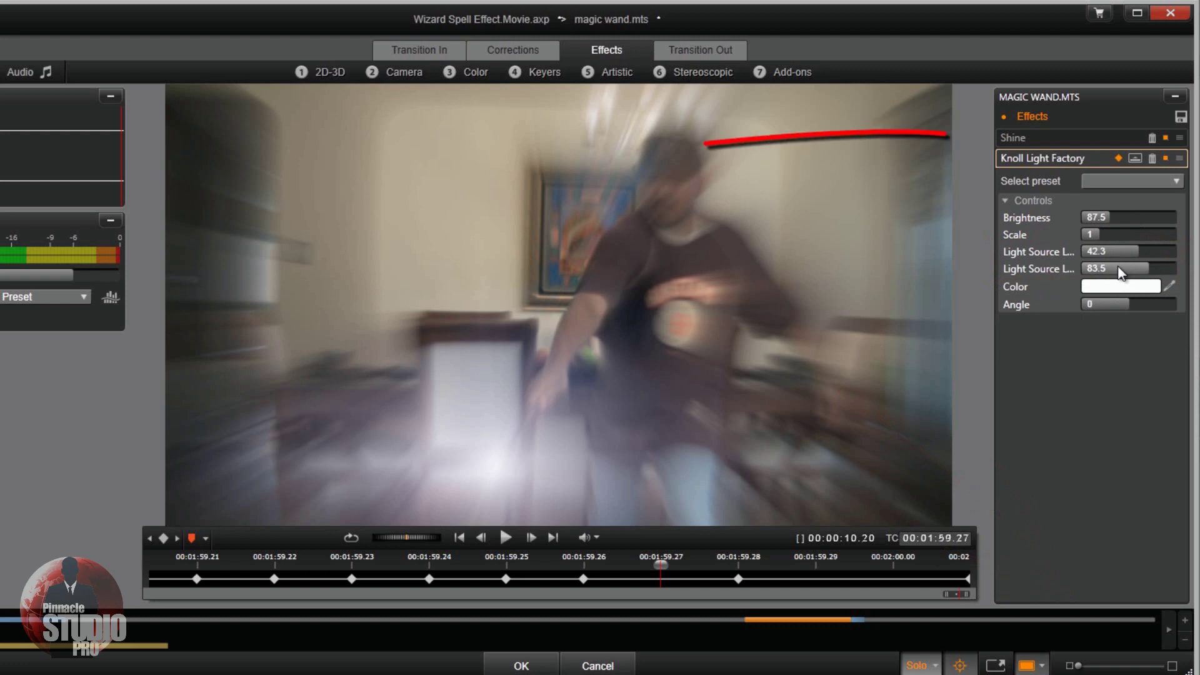
click(1063, 140)
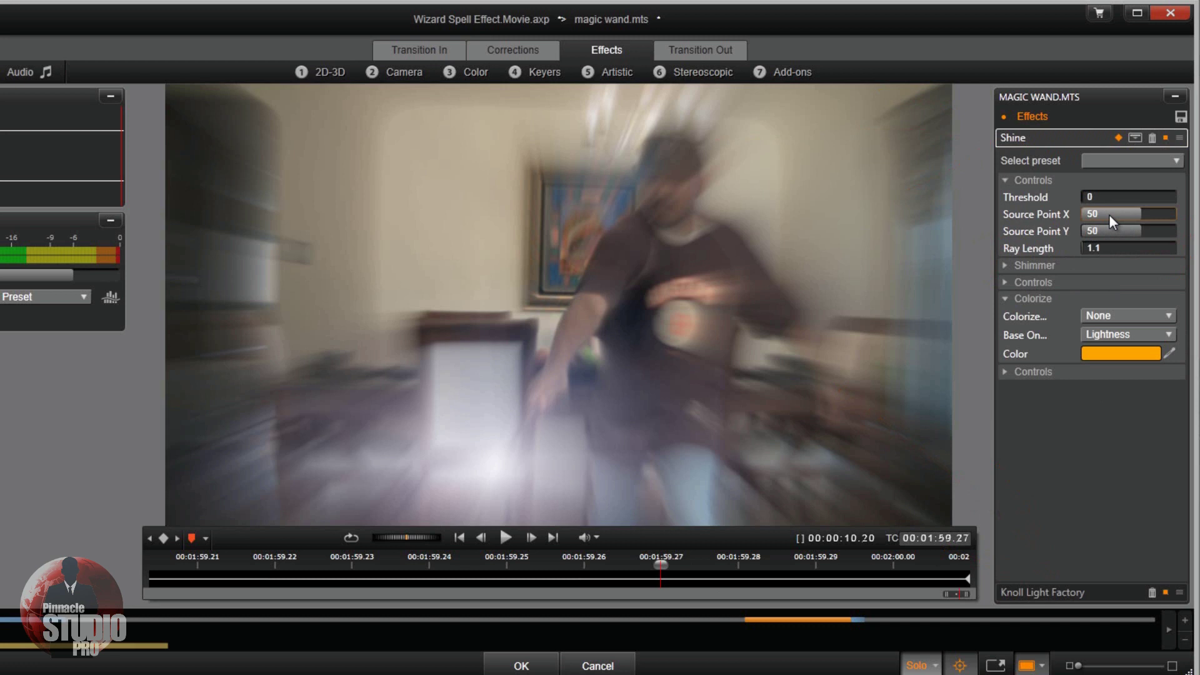
double_click(1108, 215)
text(42.3)
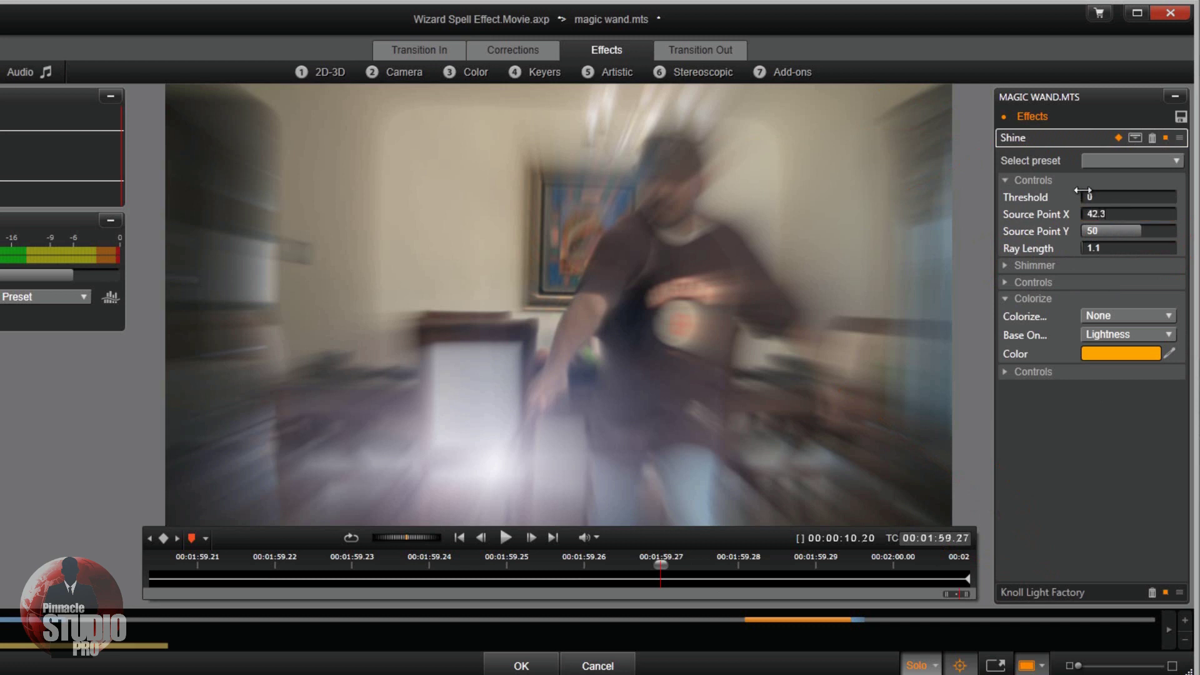
double_click(1101, 230)
text(83.5)
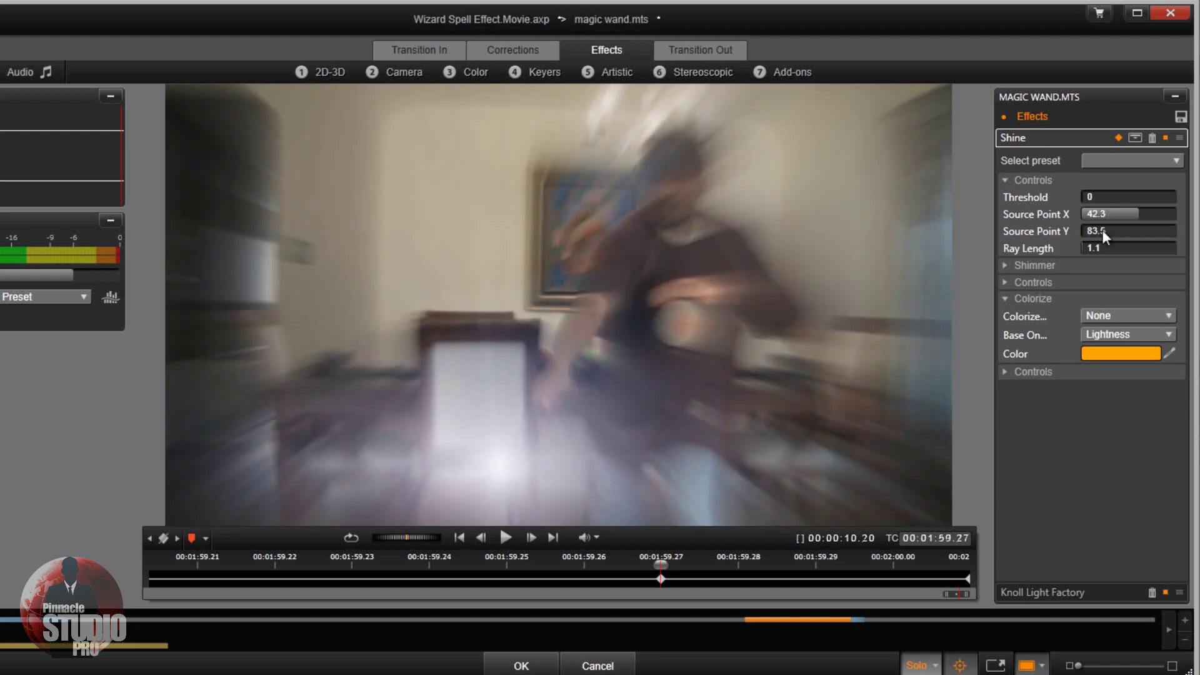
key(Return)
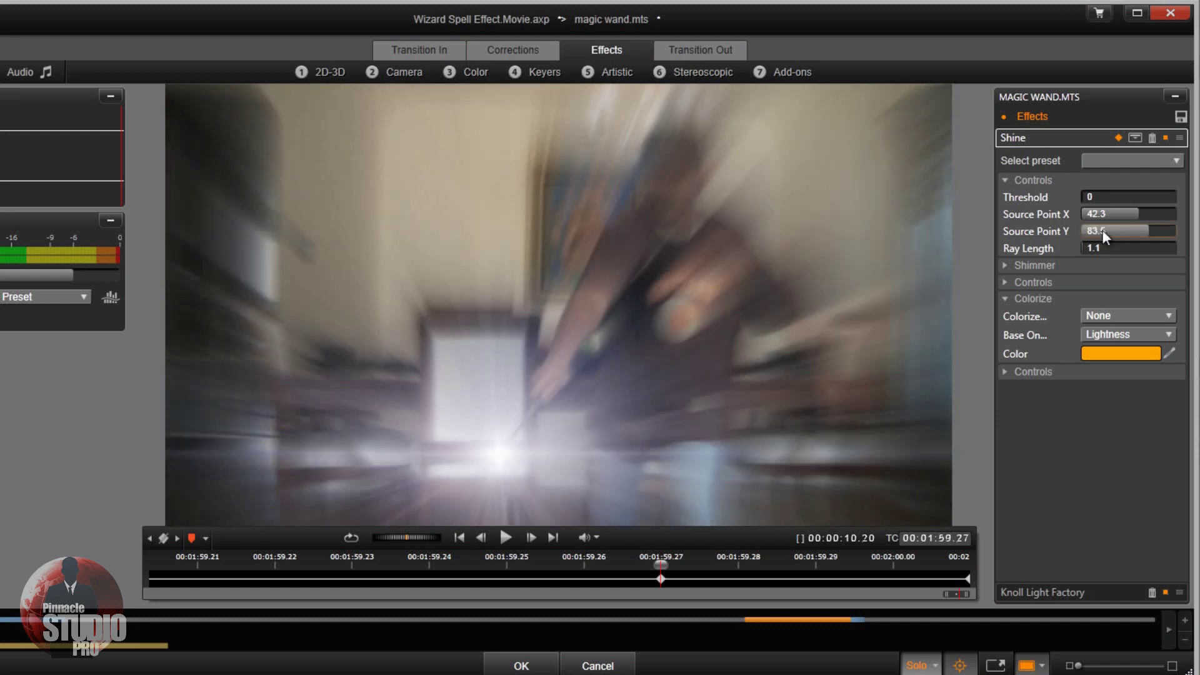
click(1054, 591)
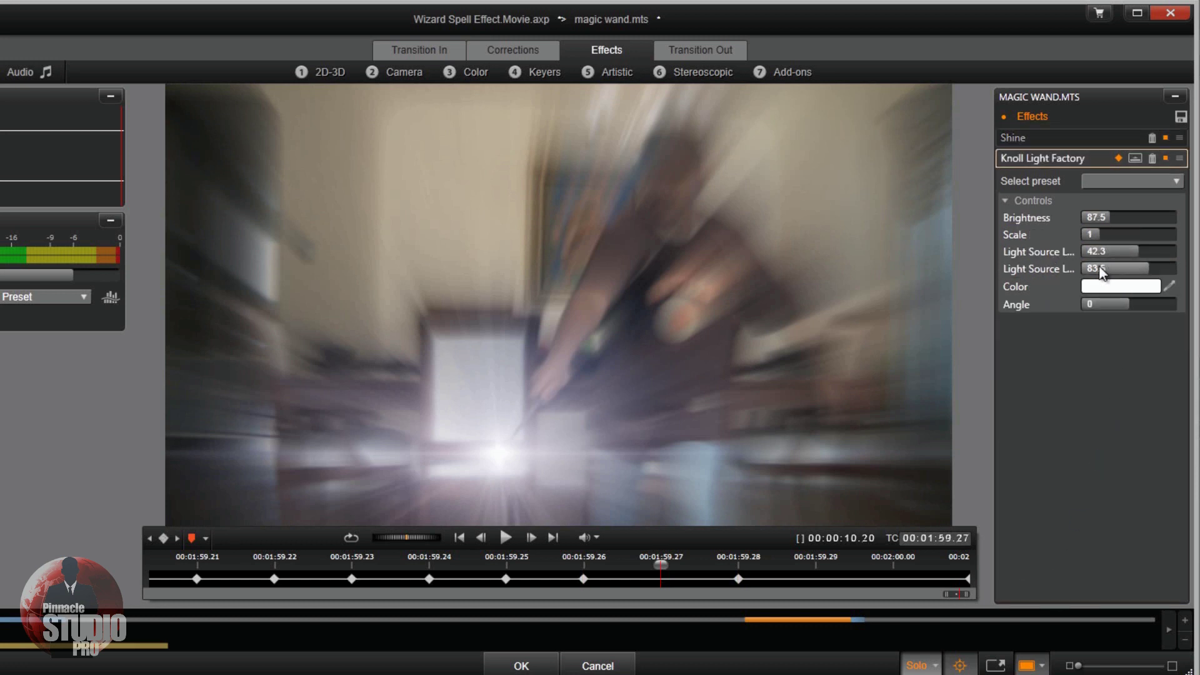
click(1058, 136)
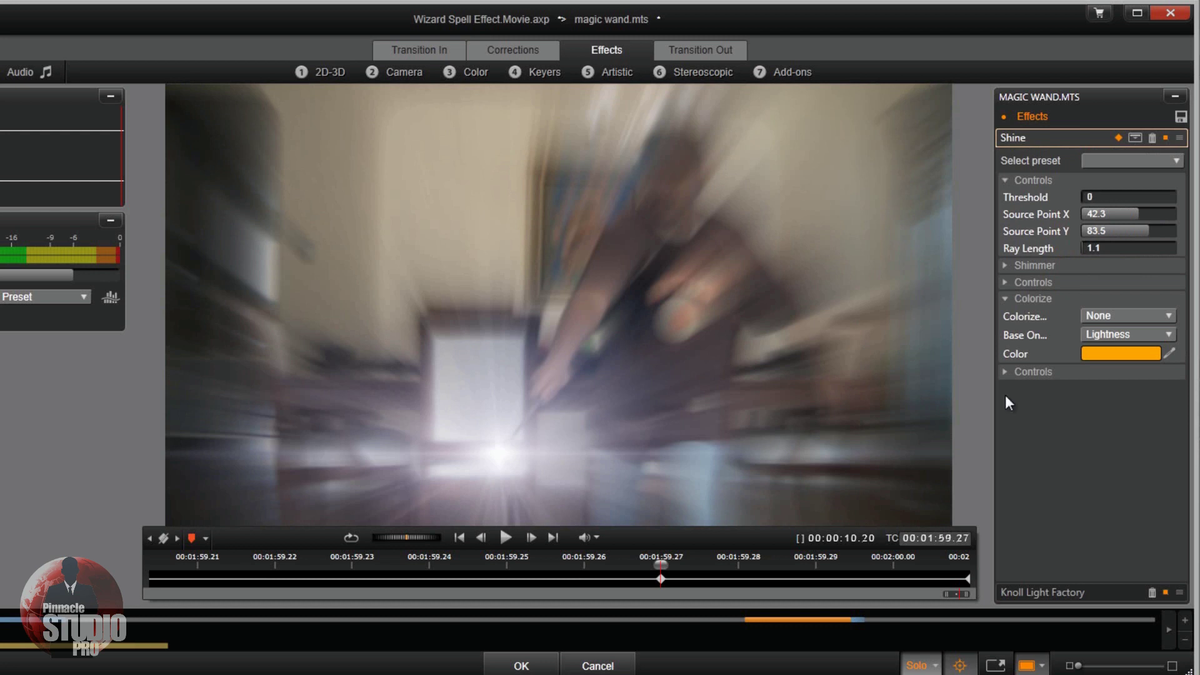
- Set Shine's Ray Length to 0 at the 00:01:59.27 keyframe
click(1104, 245)
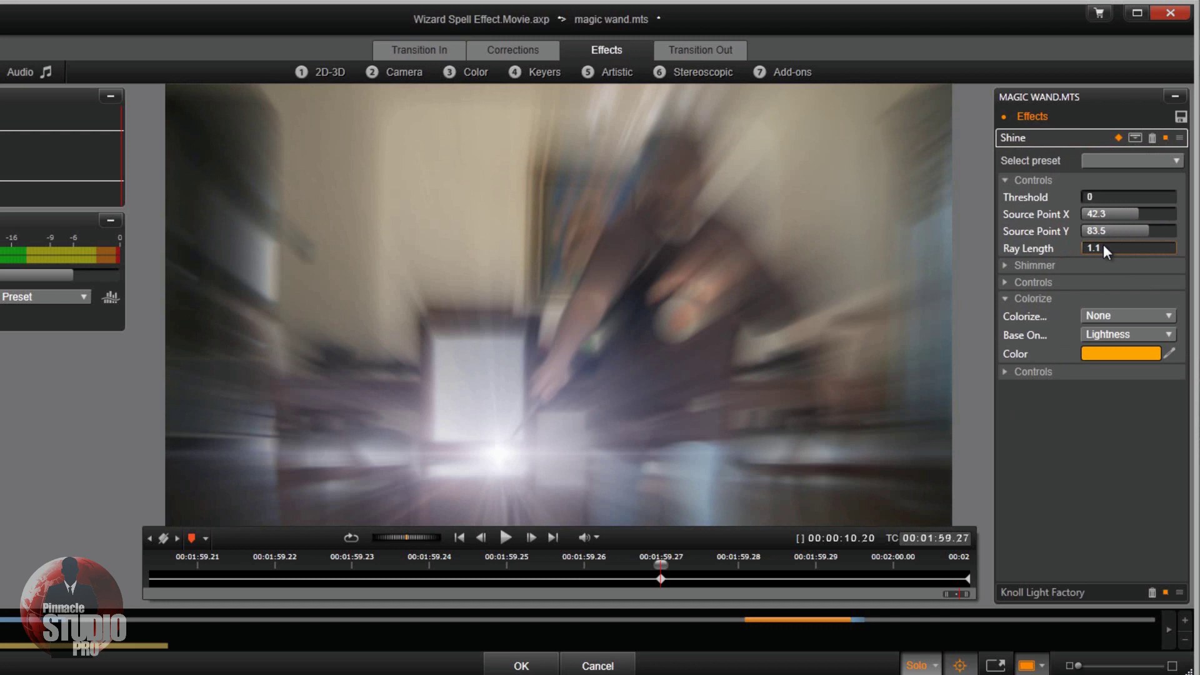
text(0)
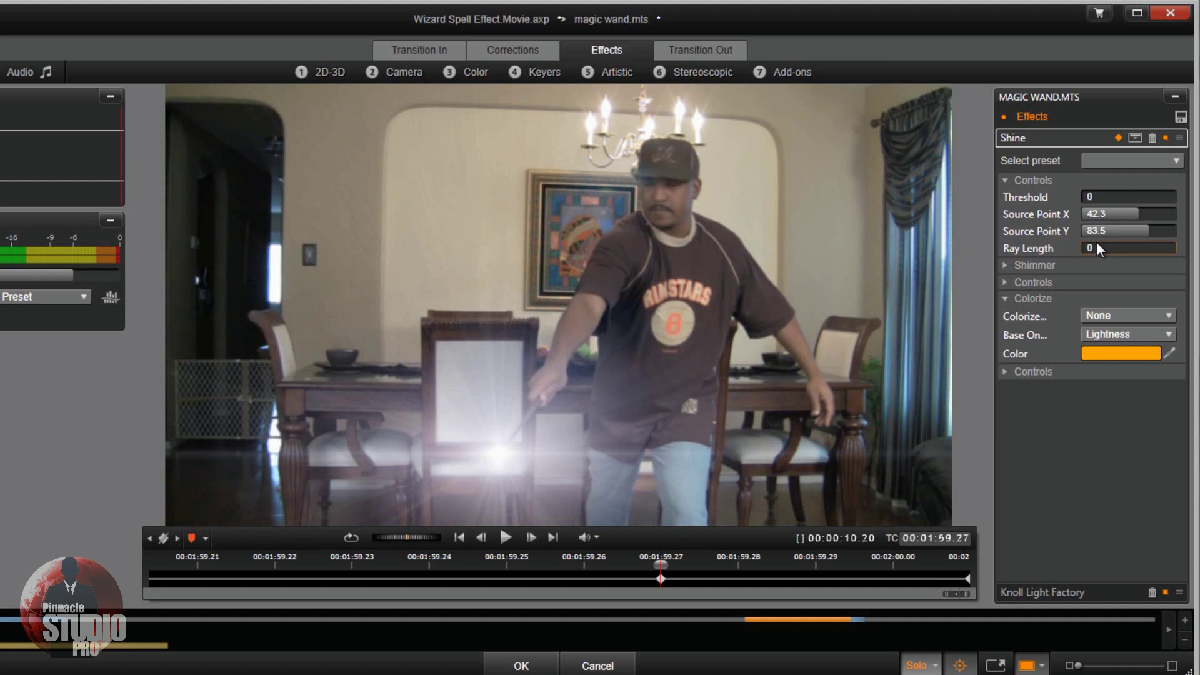
click(1096, 244)
- Set Shine's Ray Length to 0 at the first keyframe, 00:01:49.11, and return to the last keyframe at 00:02:00.01
click(148, 540)
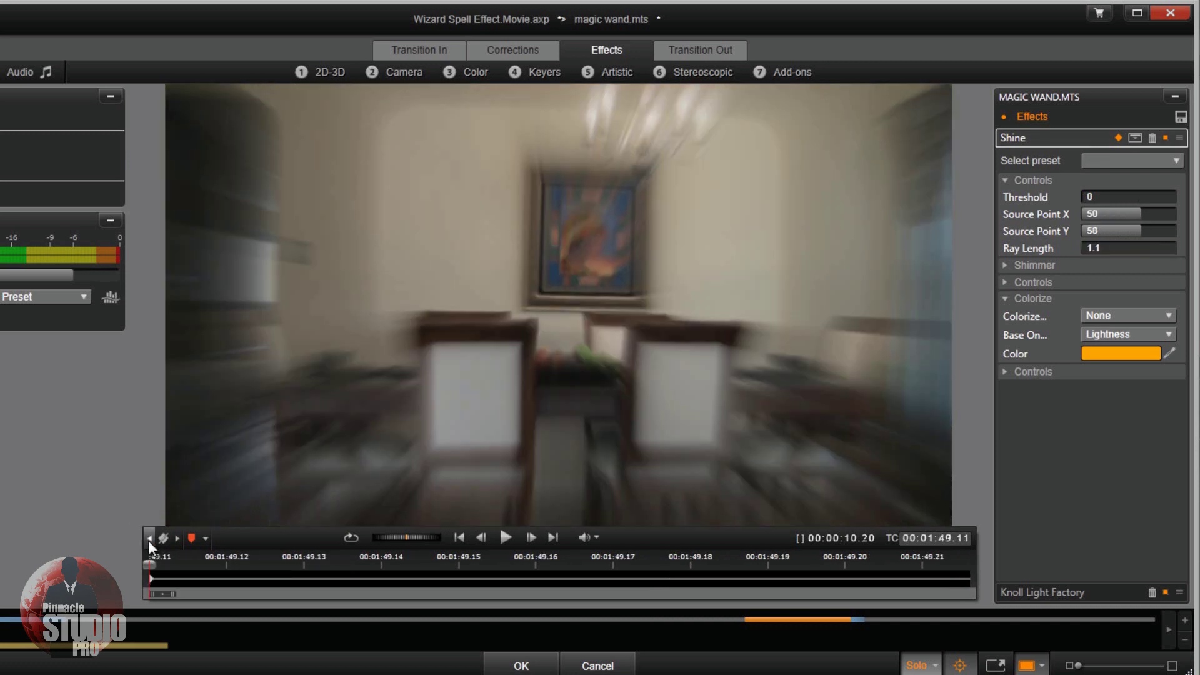
click(1109, 249)
text(0)
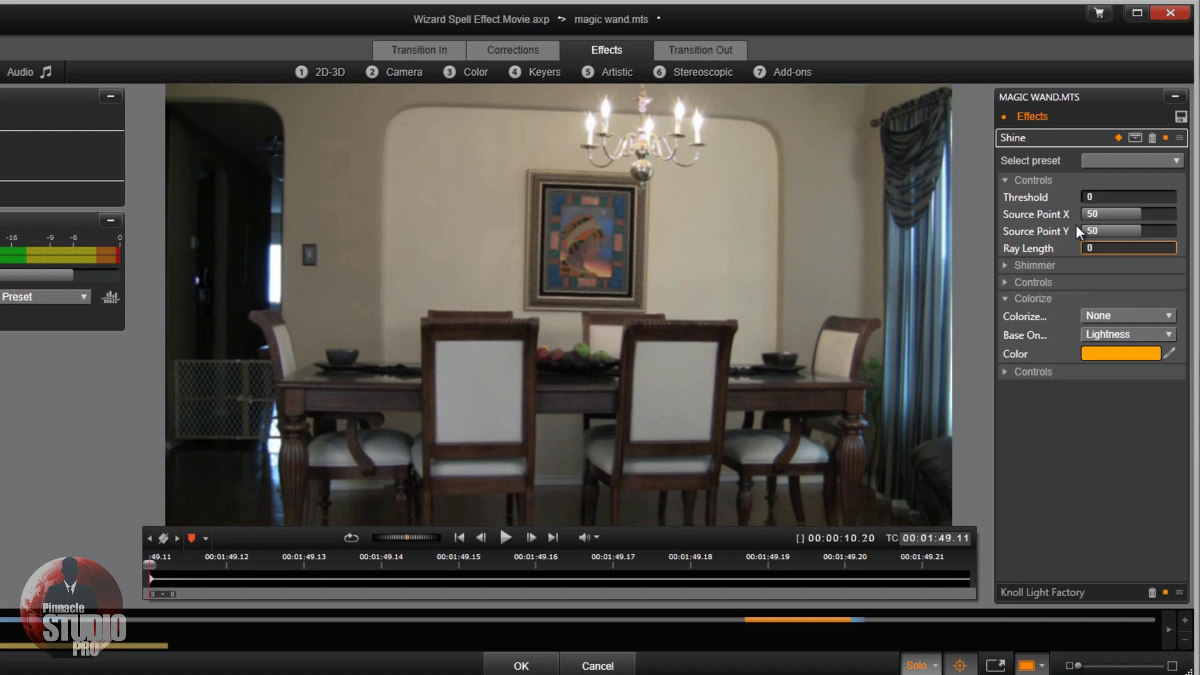
click(177, 538)
click(175, 538)
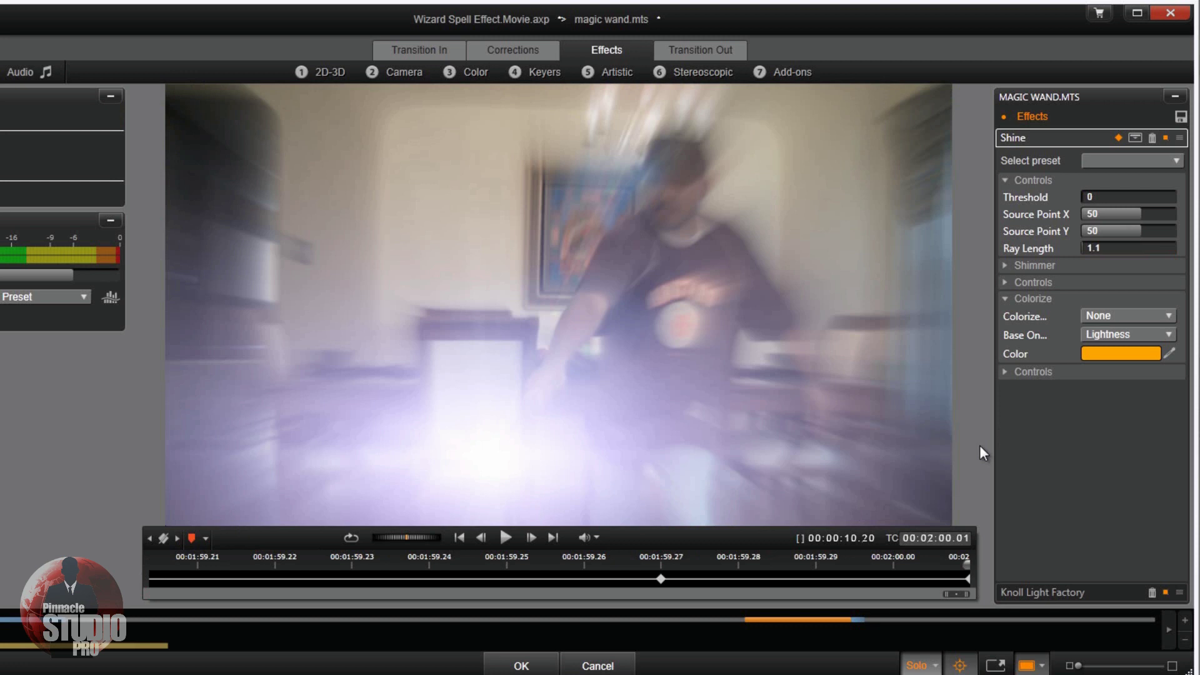
- Add the Base Color Correction effect to the clip and set its preset to No Preset
click(474, 71)
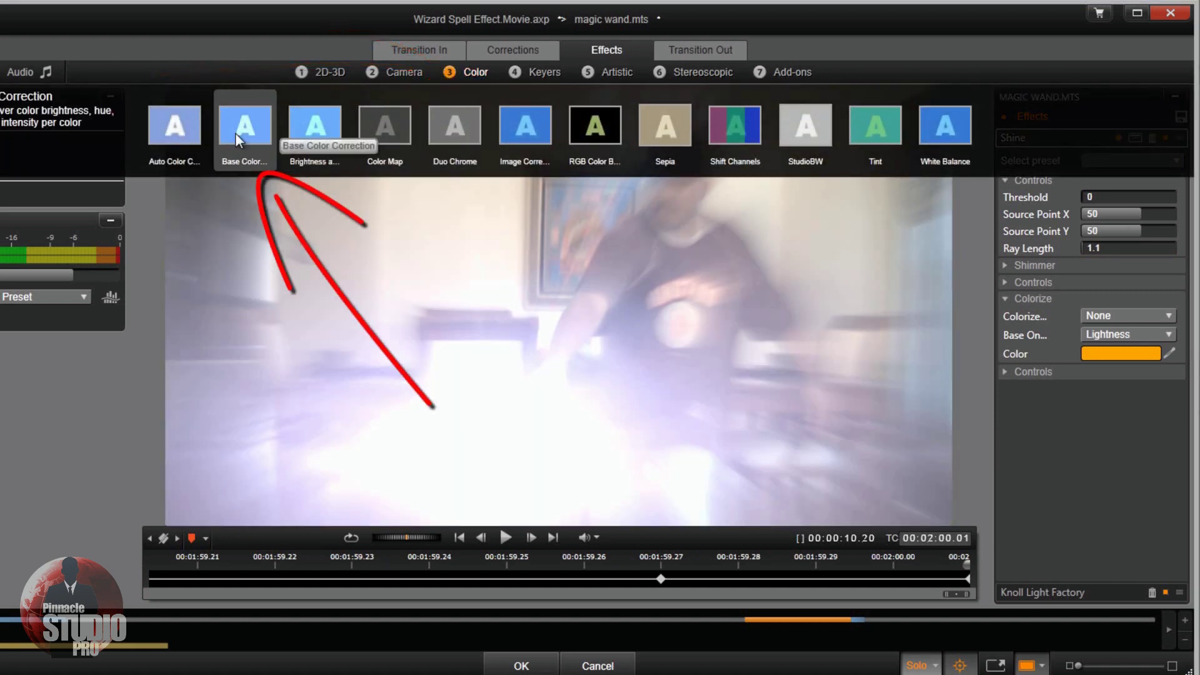
click(235, 133)
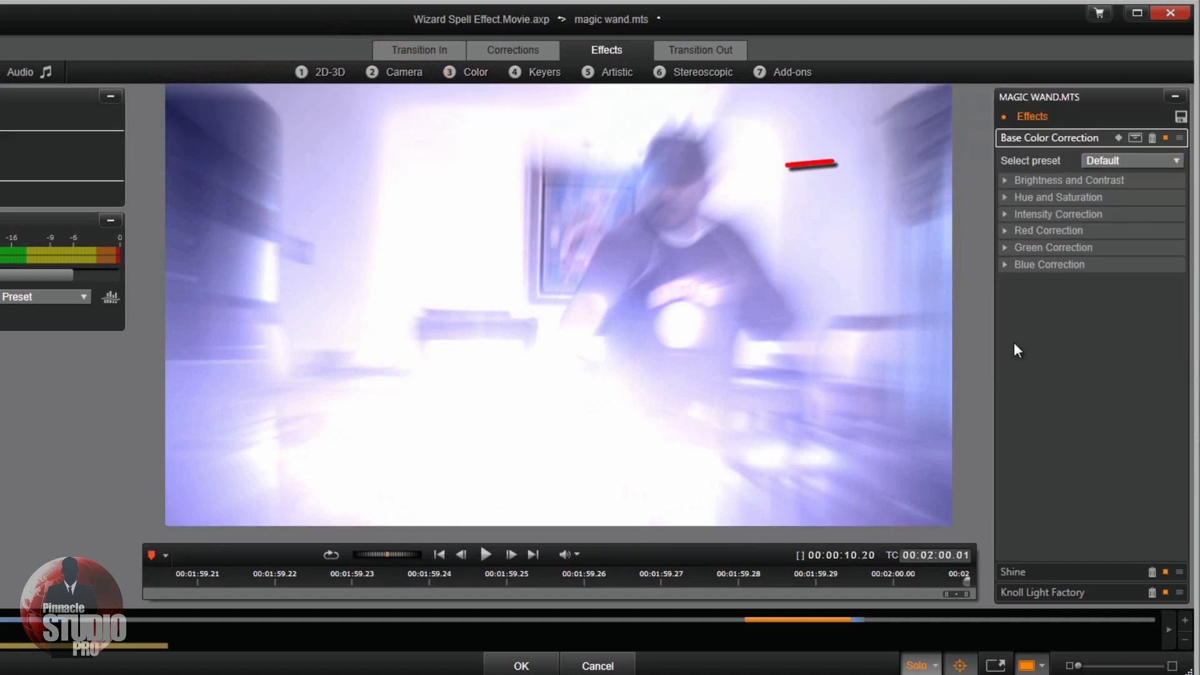
click(1179, 159)
click(1152, 175)
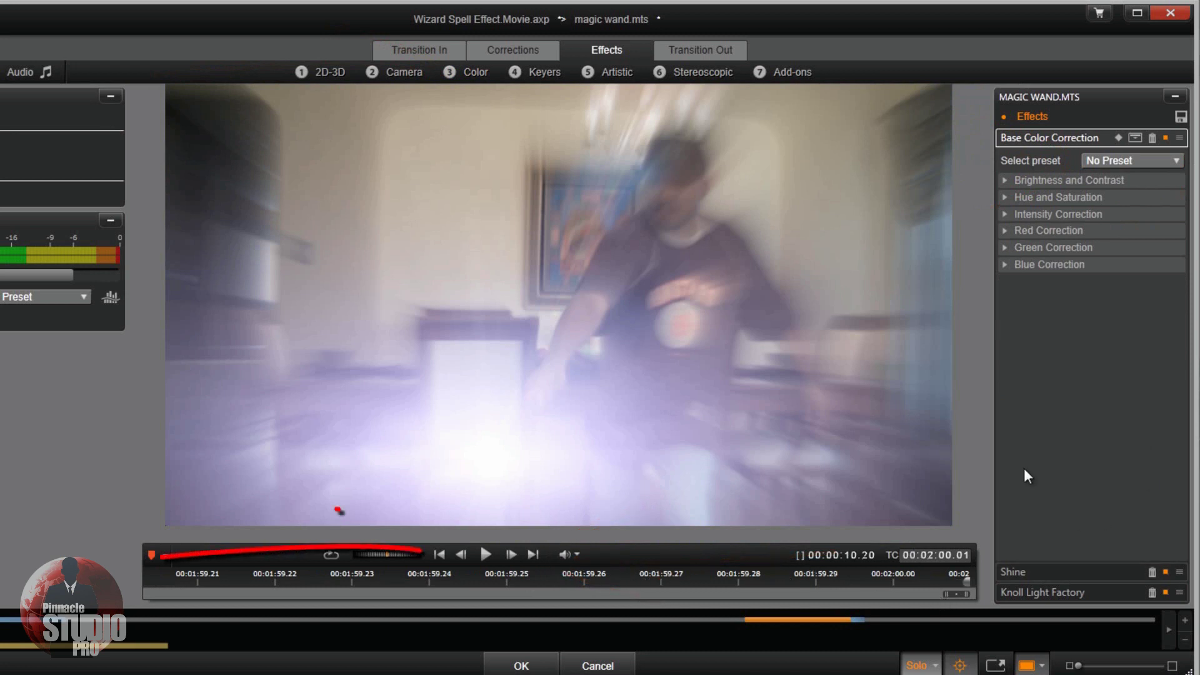
- Step back to 00:01:59.27 and enable keyframing for Base Color Correction there
click(460, 554)
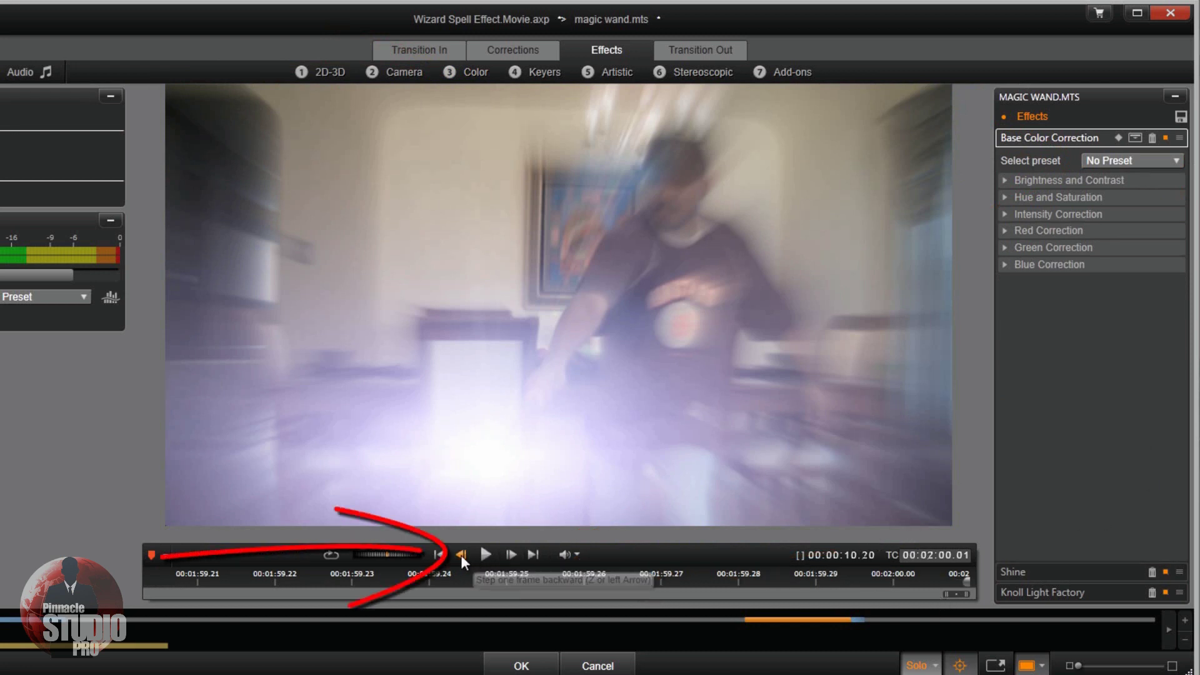
click(460, 555)
click(461, 555)
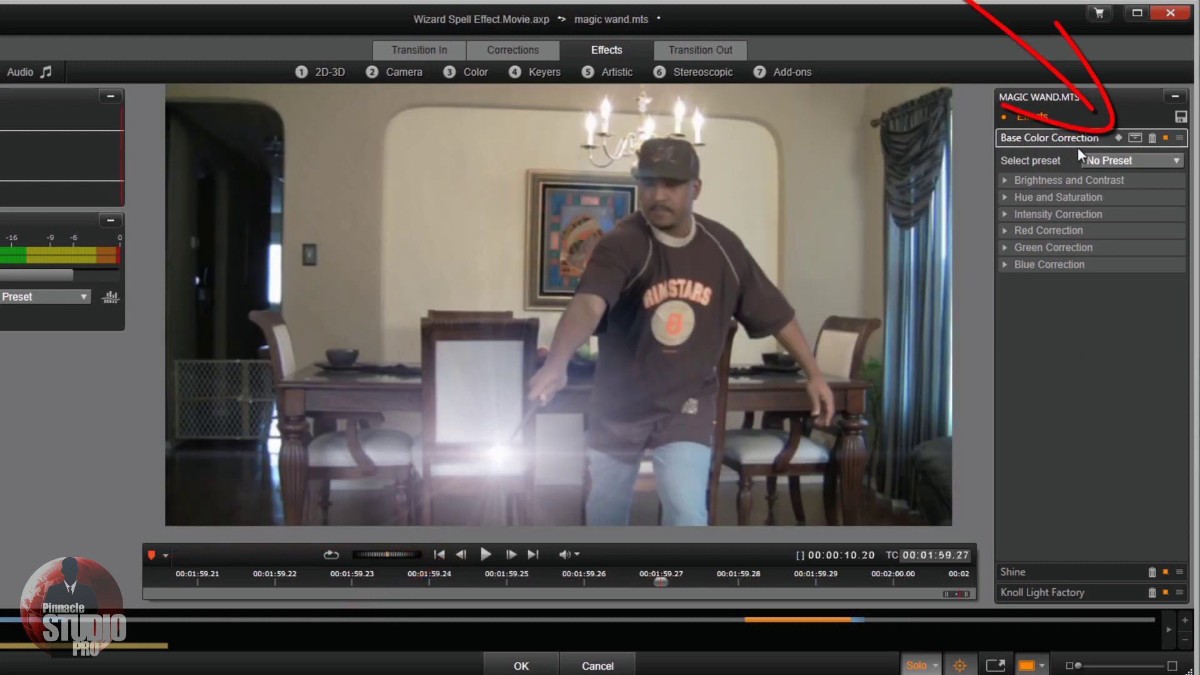
click(1116, 138)
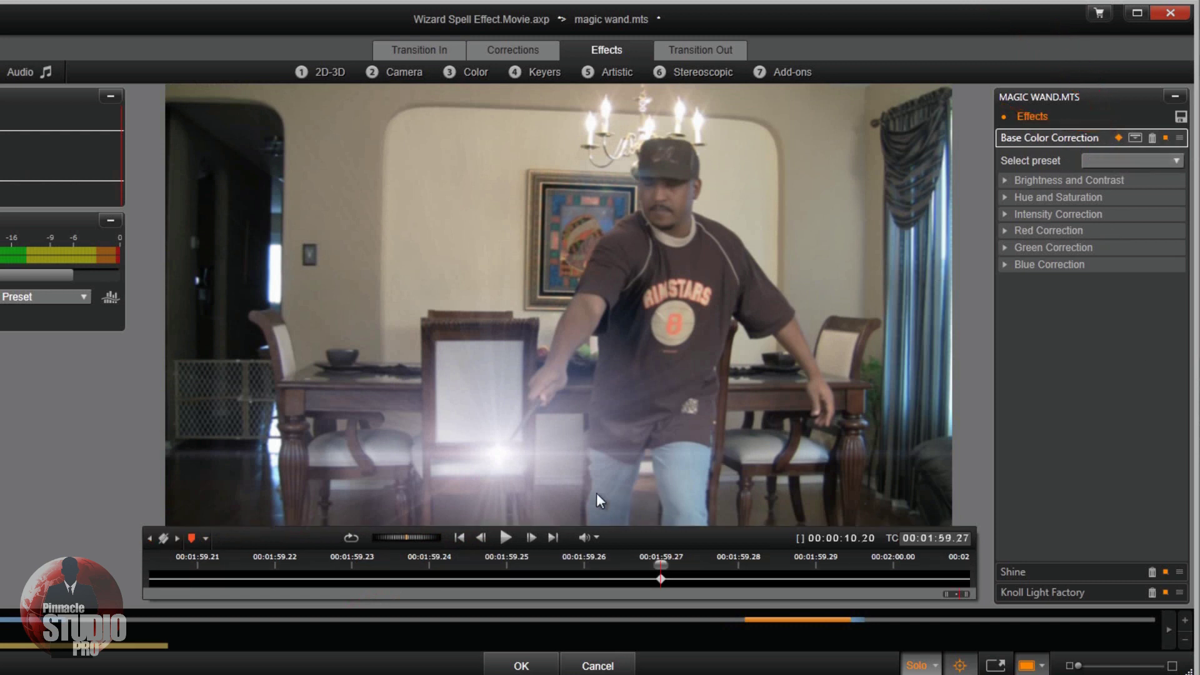
- Go to the clip's last frame, 00:02:00.01, and set the Base Color Correction brightness to 20
click(552, 539)
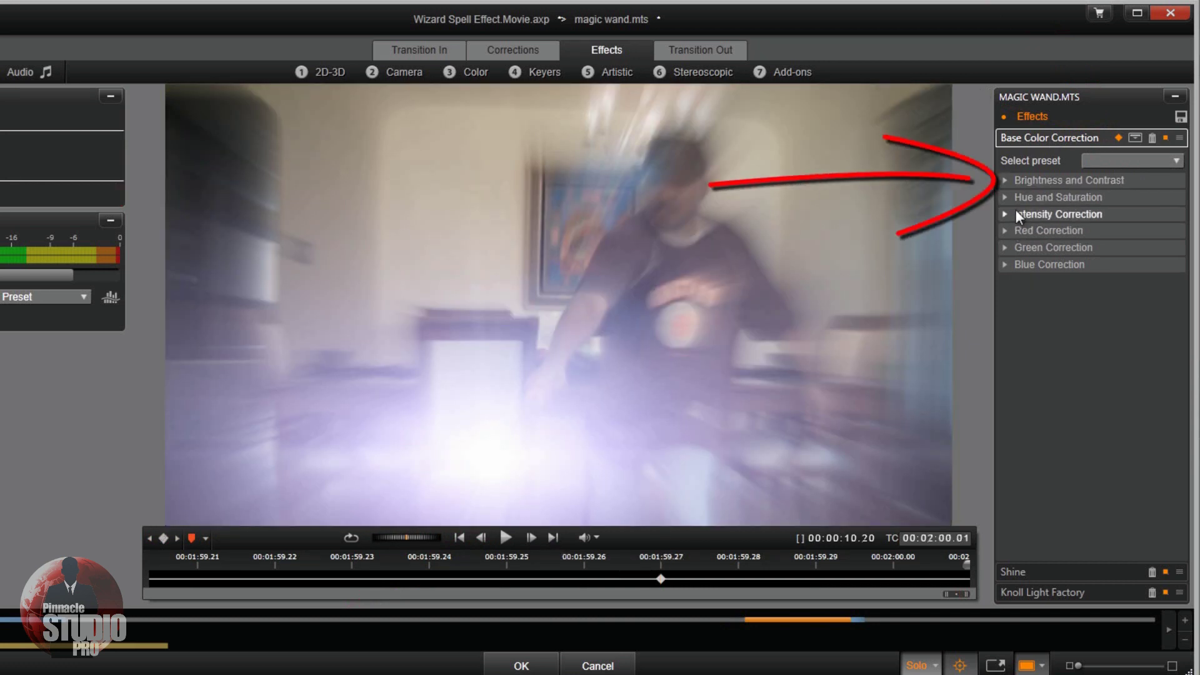
click(1005, 180)
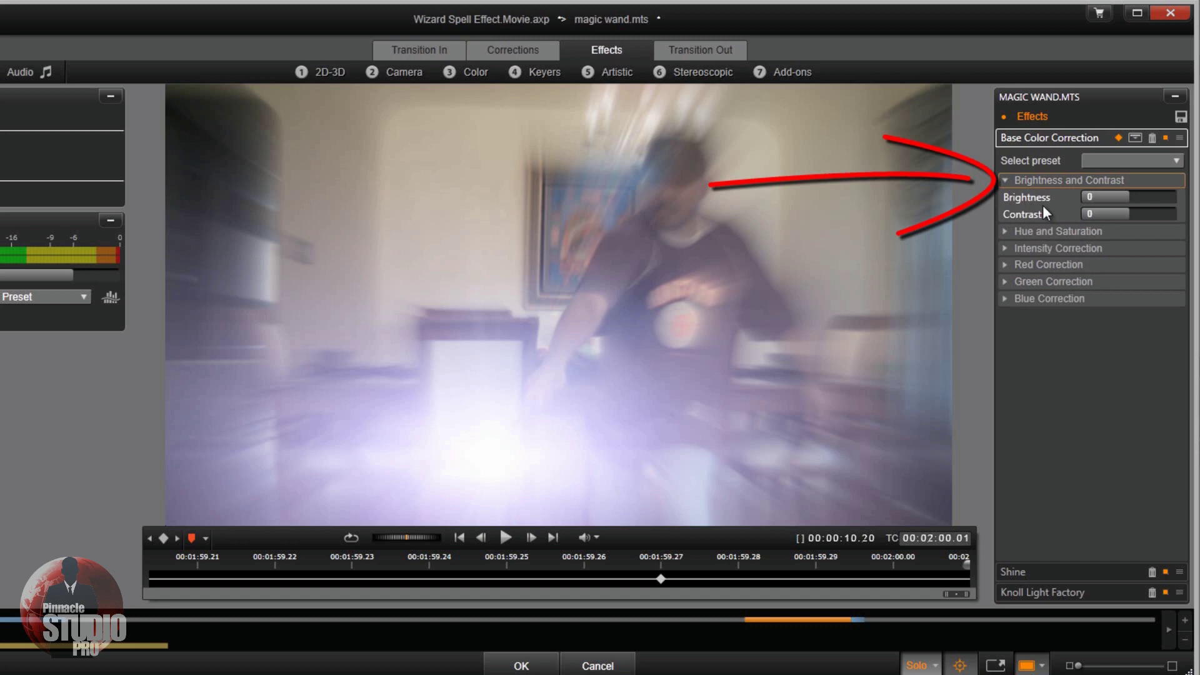
click(1108, 199)
text(20)
key(Return)
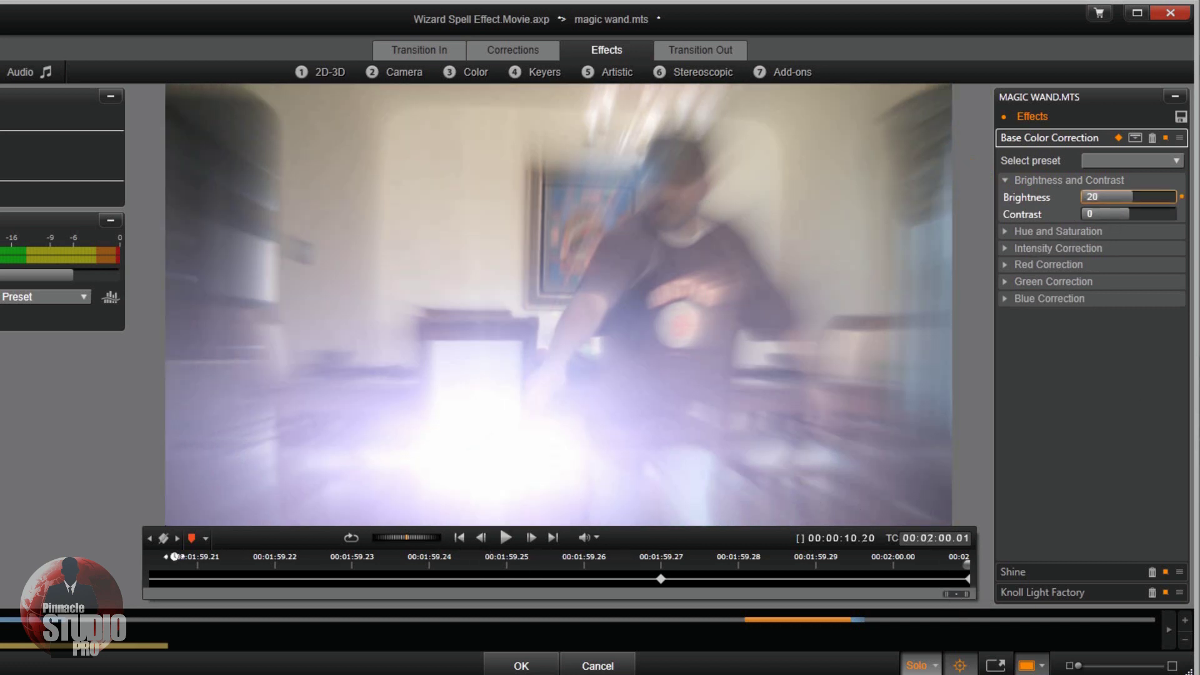
- Check the brightness keyframes at 00:01:59.27 and 00:02:00.01, and accept the clip's effect edits
click(152, 542)
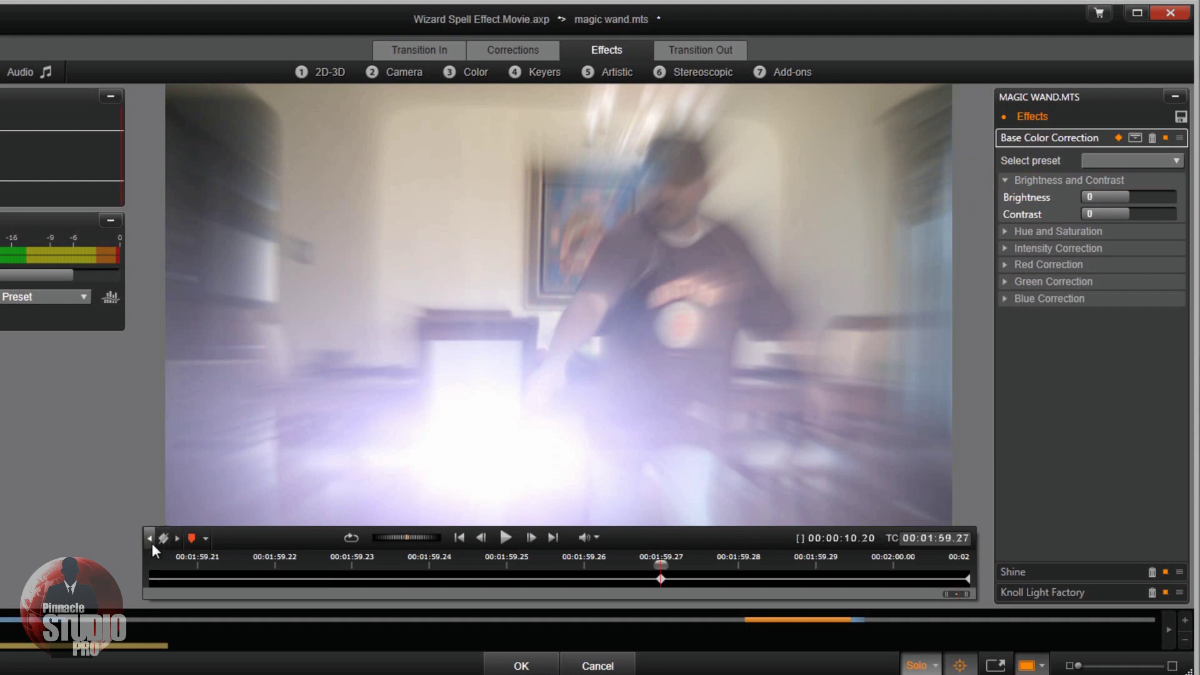
click(176, 538)
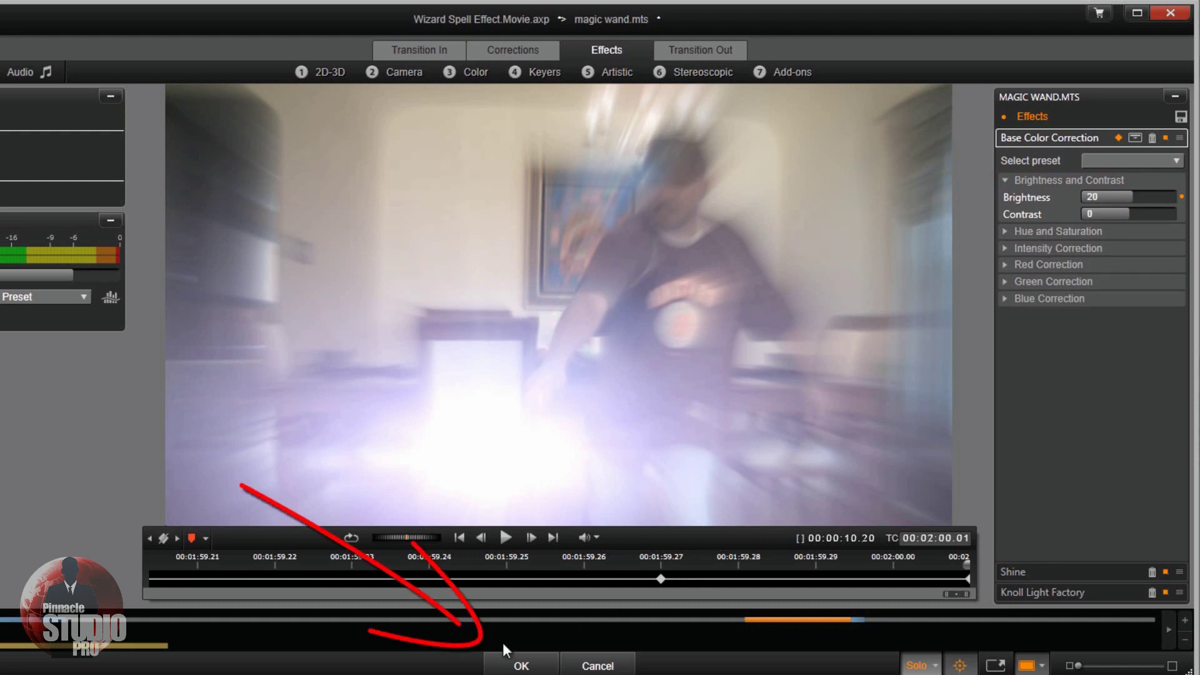
click(528, 667)
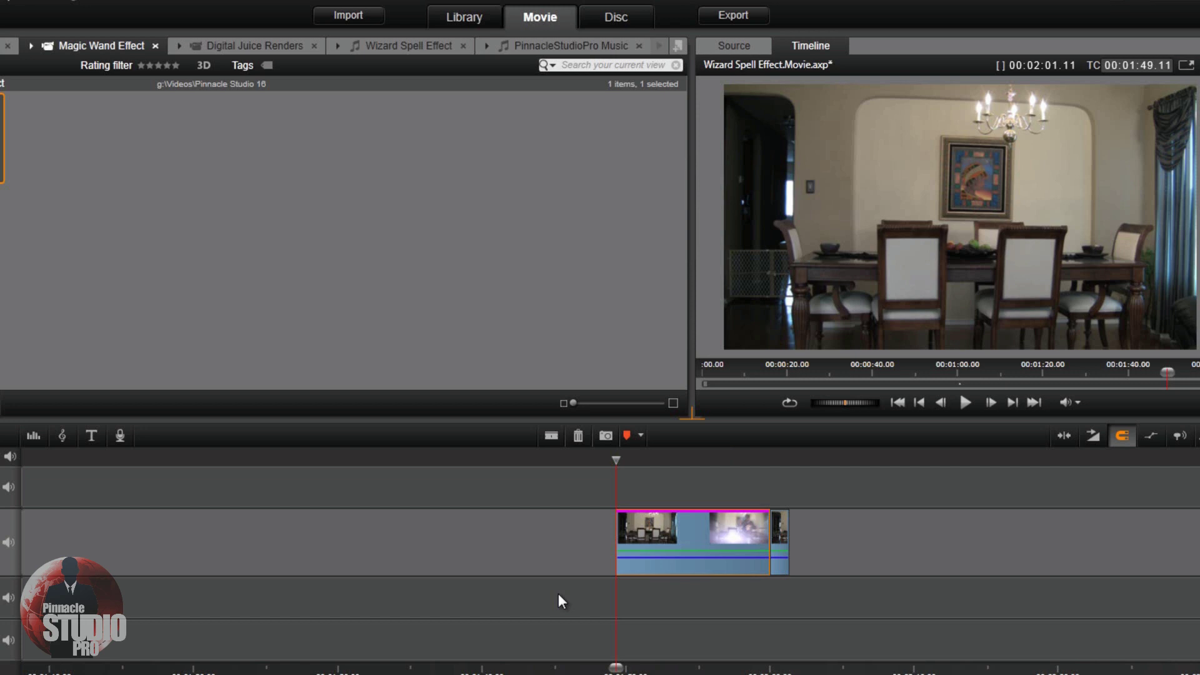
- Play the edited clips through to the end and move the playhead back to 00:01:56.18
click(965, 402)
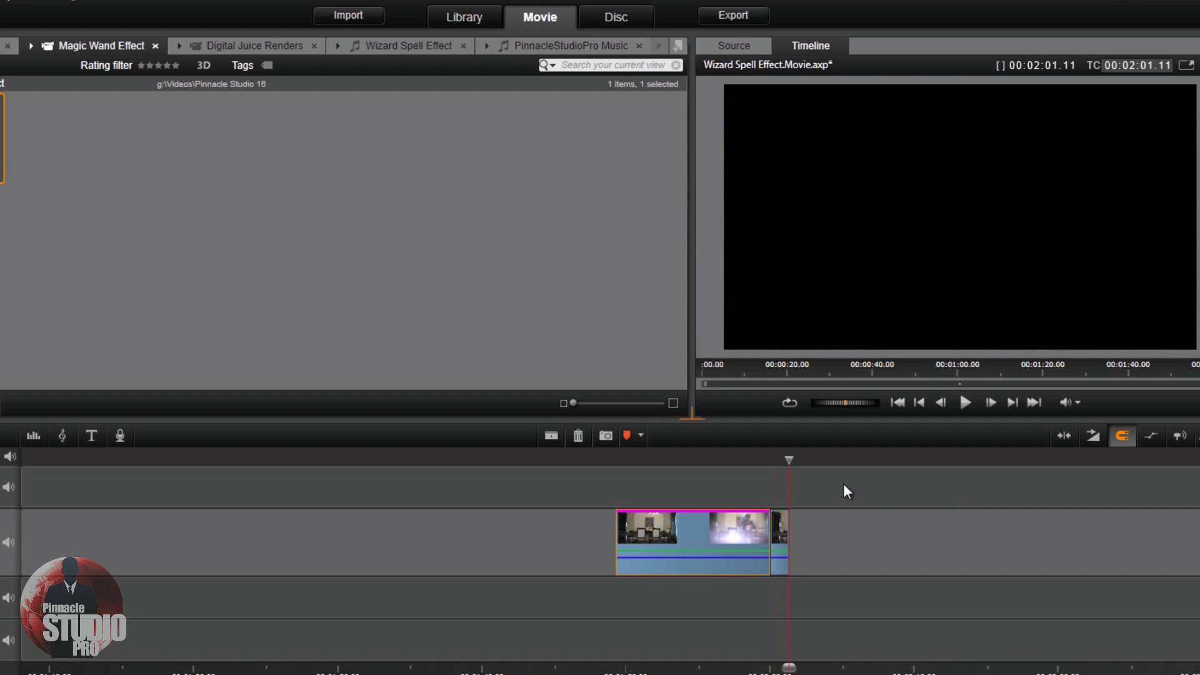
drag(789, 458, 719, 451)
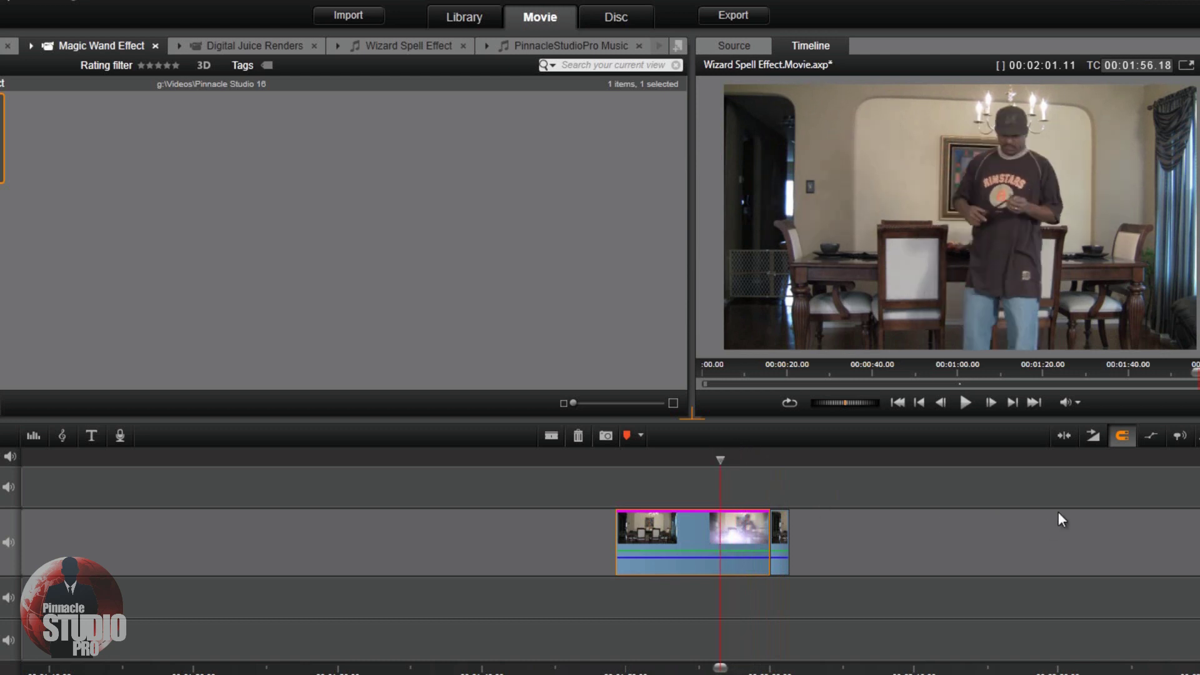